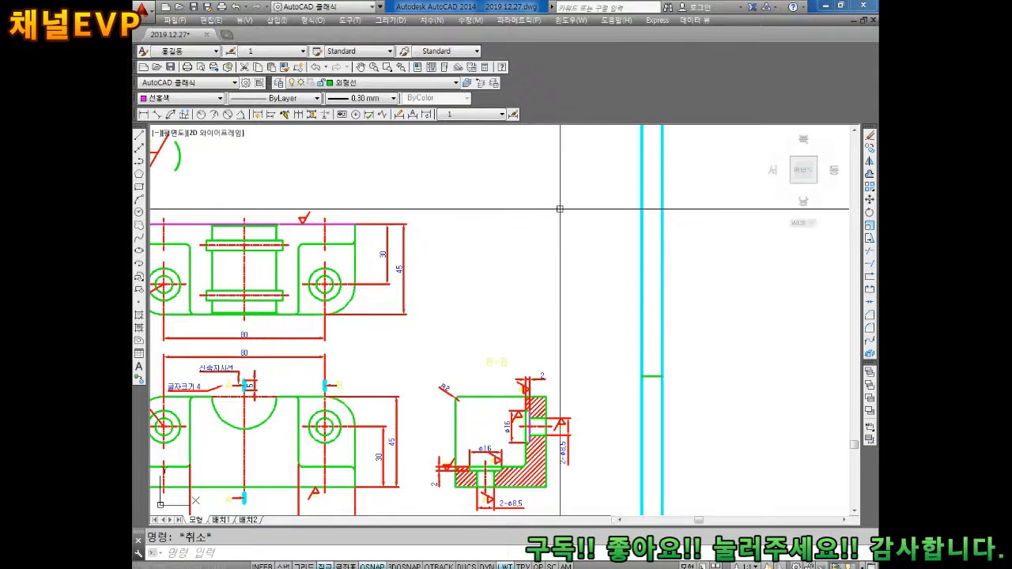
Draw a short vertical leader without text, arrowhead pointing down, in the empty area to the right of the top view
click(286, 115)
middle_drag(505, 240, 494, 294)
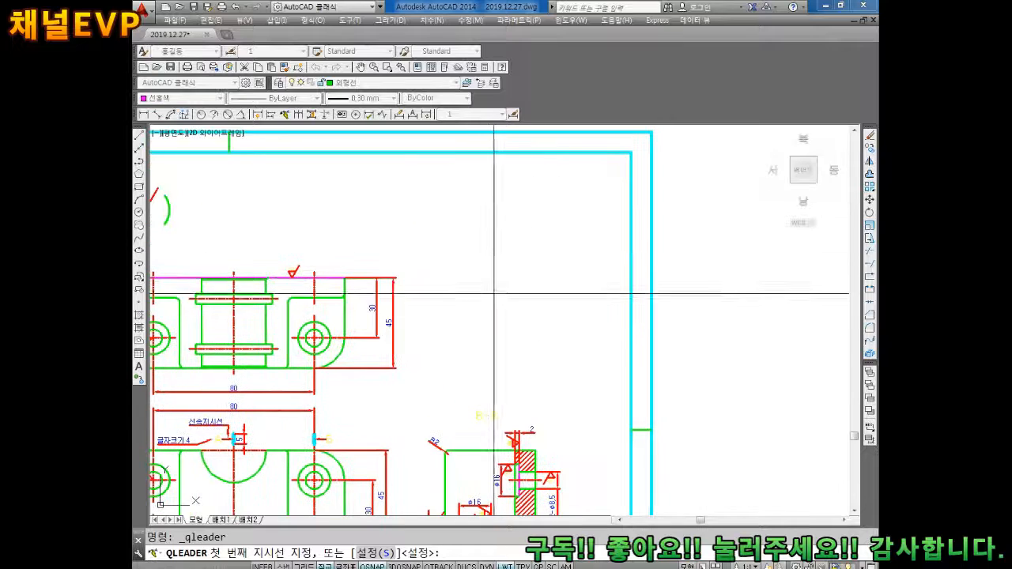
click(495, 305)
scroll(496, 276, up, 5)
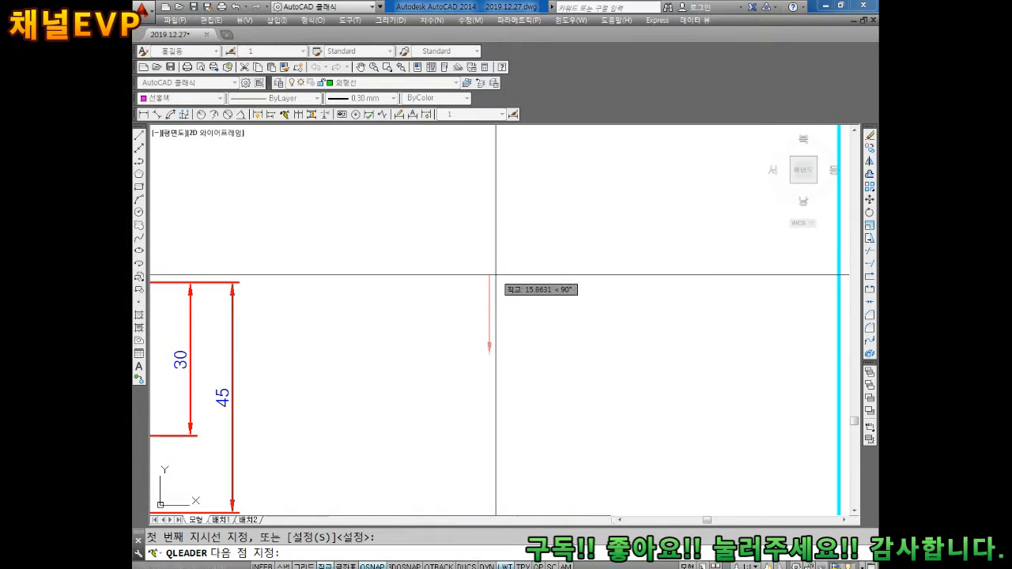
click(488, 321)
key(Escape)
scroll(499, 307, up, 2)
middle_drag(499, 306, 469, 196)
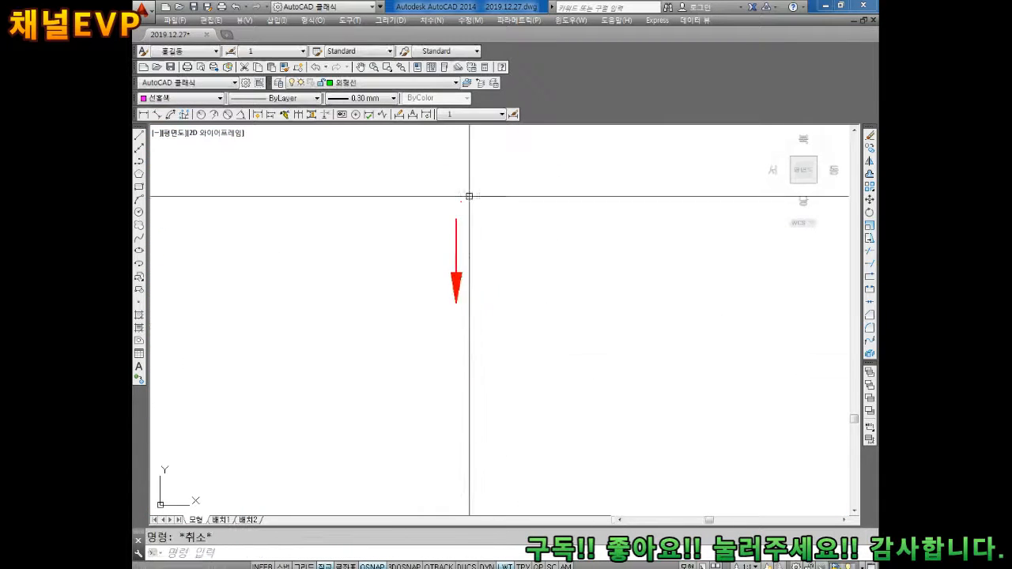
Change the leader's arrowhead type to the filled datum triangle (데이텀 삼각형 채우기)
scroll(465, 221, up, 2)
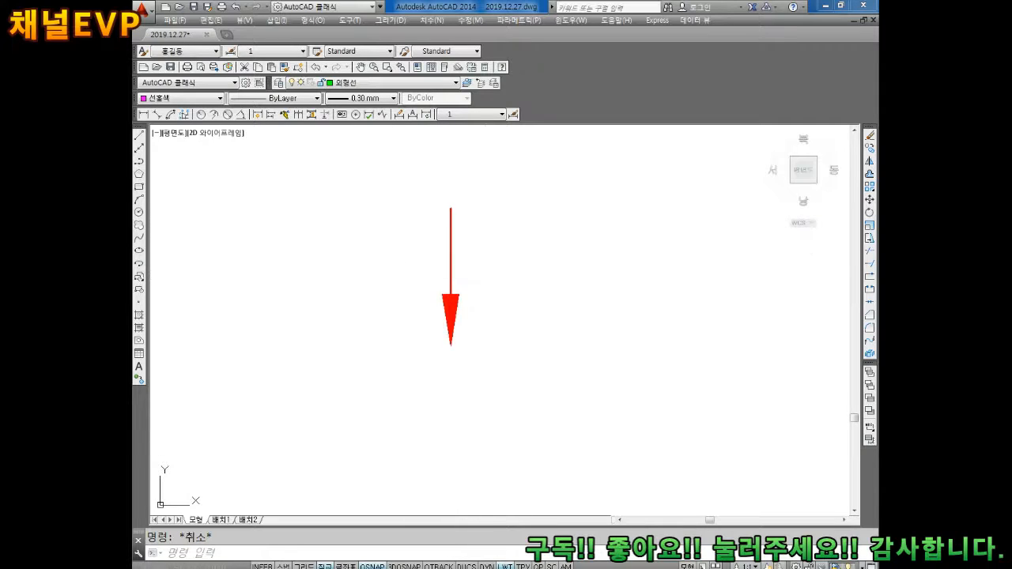
scroll(479, 251, down, 2)
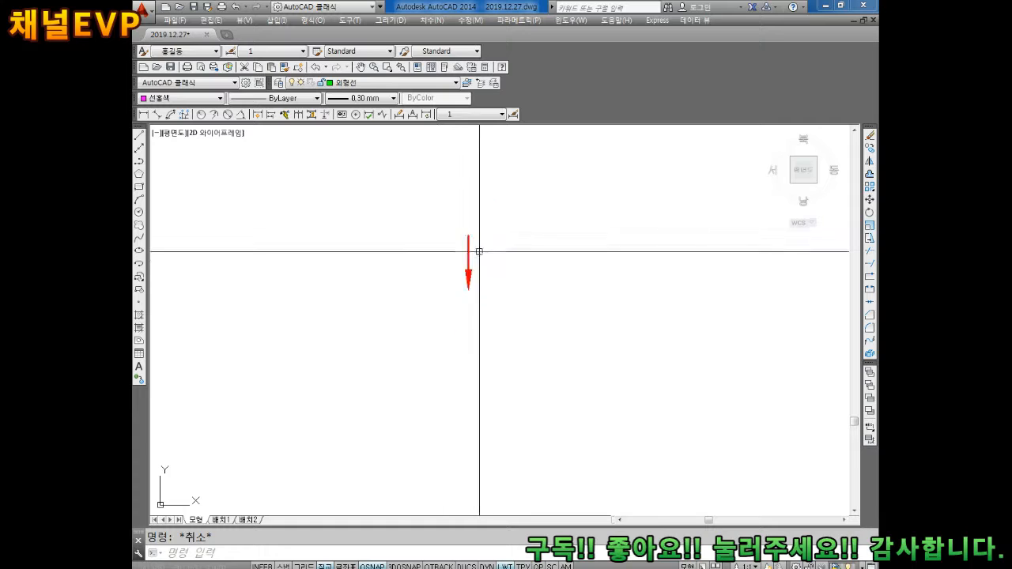
scroll(447, 304, up, 2)
middle_drag(480, 251, 426, 249)
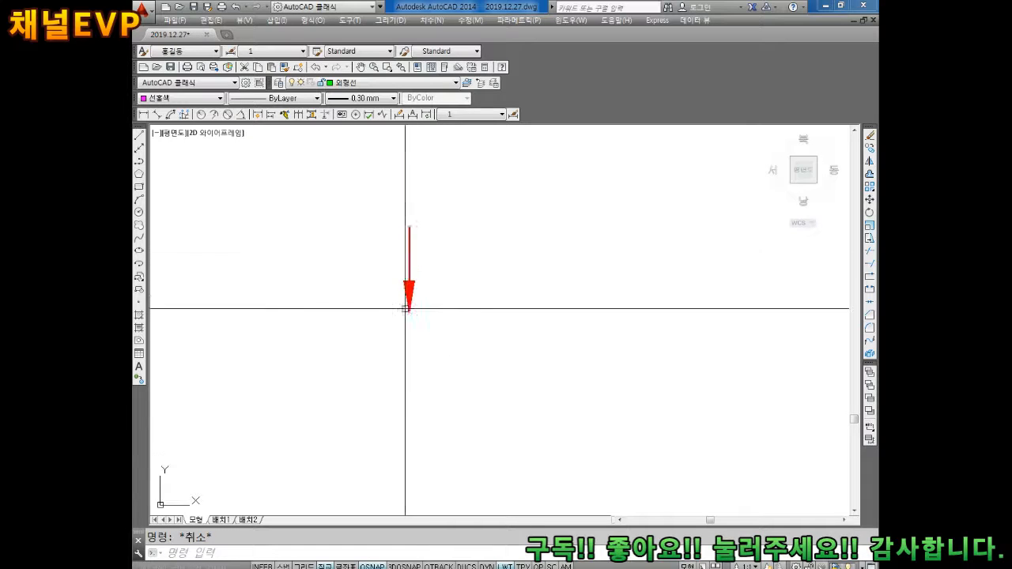
scroll(405, 309, up, 5)
middle_drag(415, 300, 465, 348)
click(462, 324)
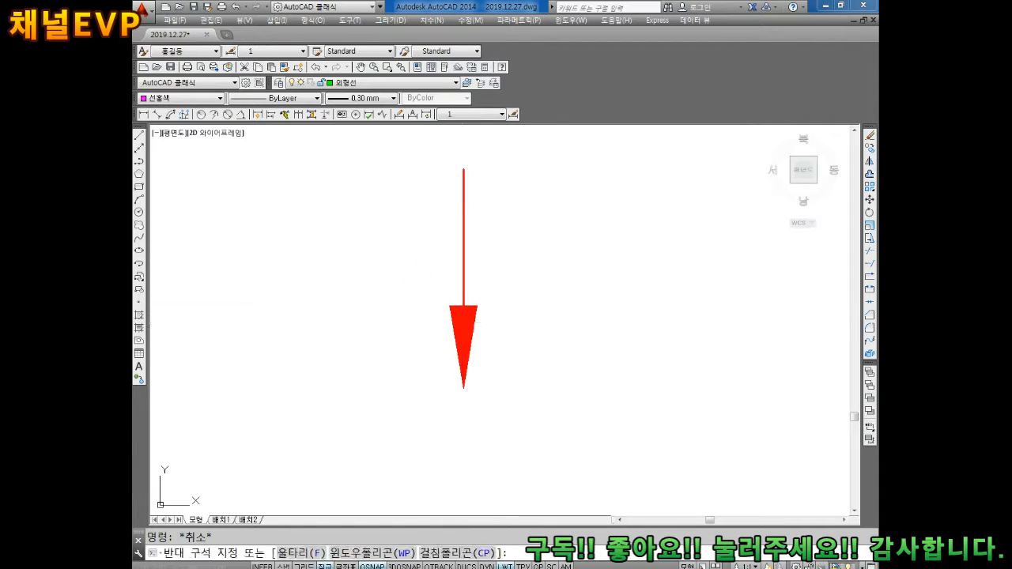
click(463, 306)
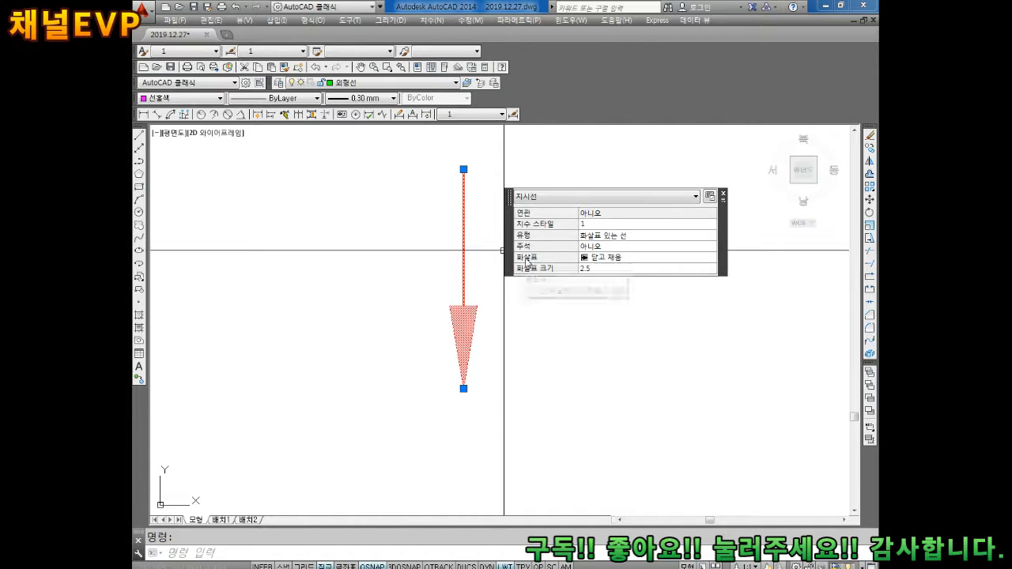
click(602, 261)
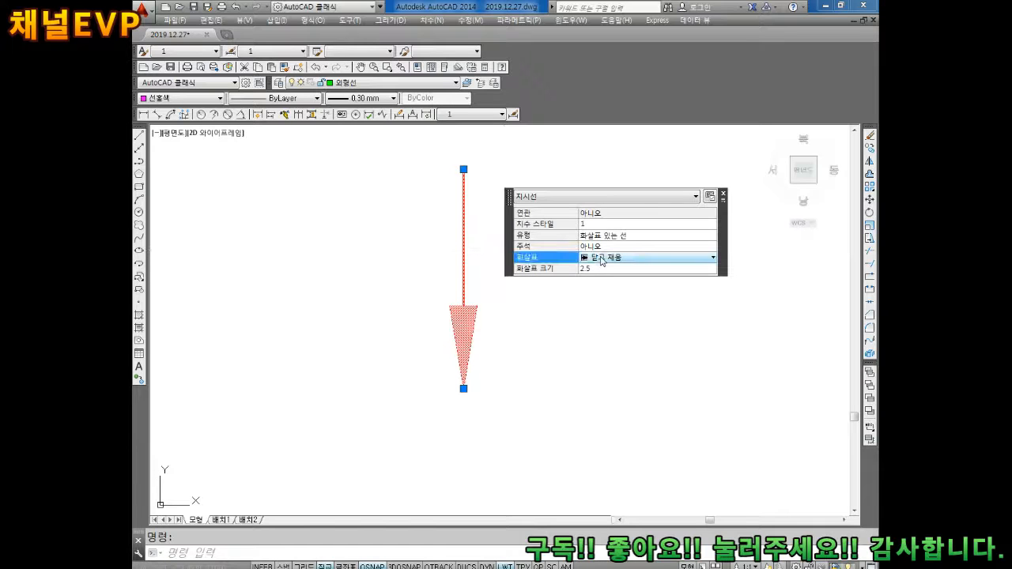
click(601, 260)
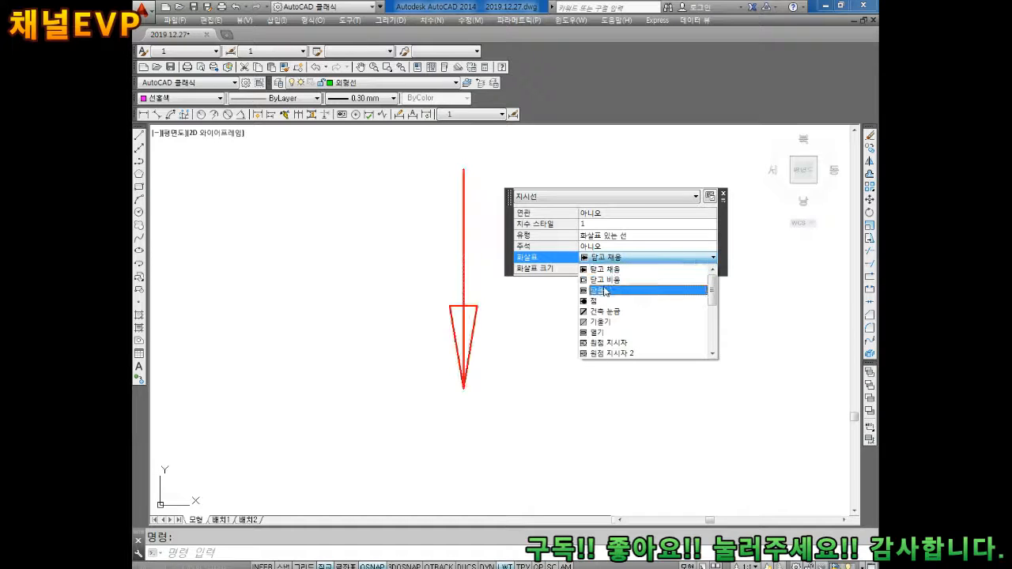
scroll(605, 291, down, 3)
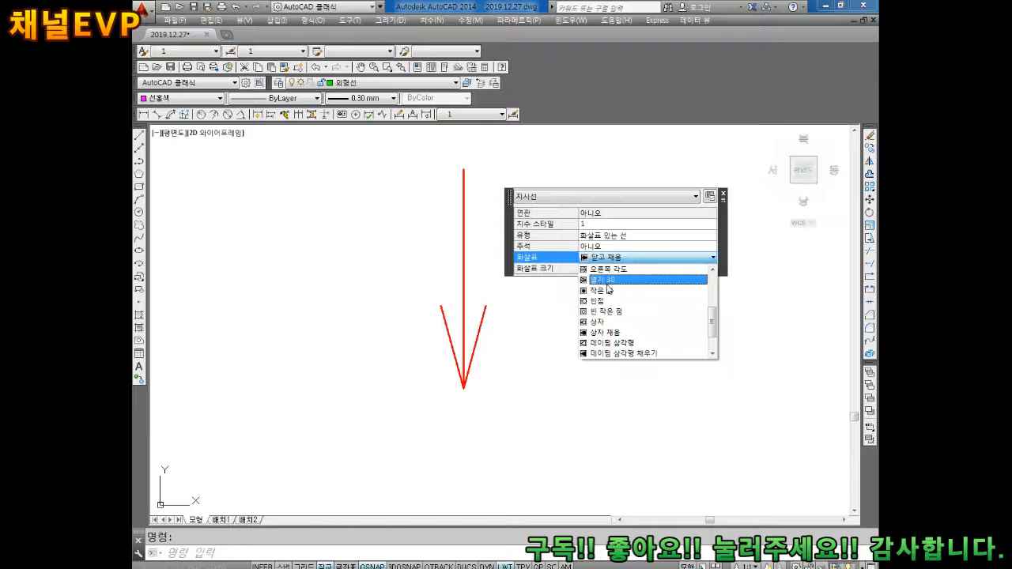
scroll(619, 349, down, 1)
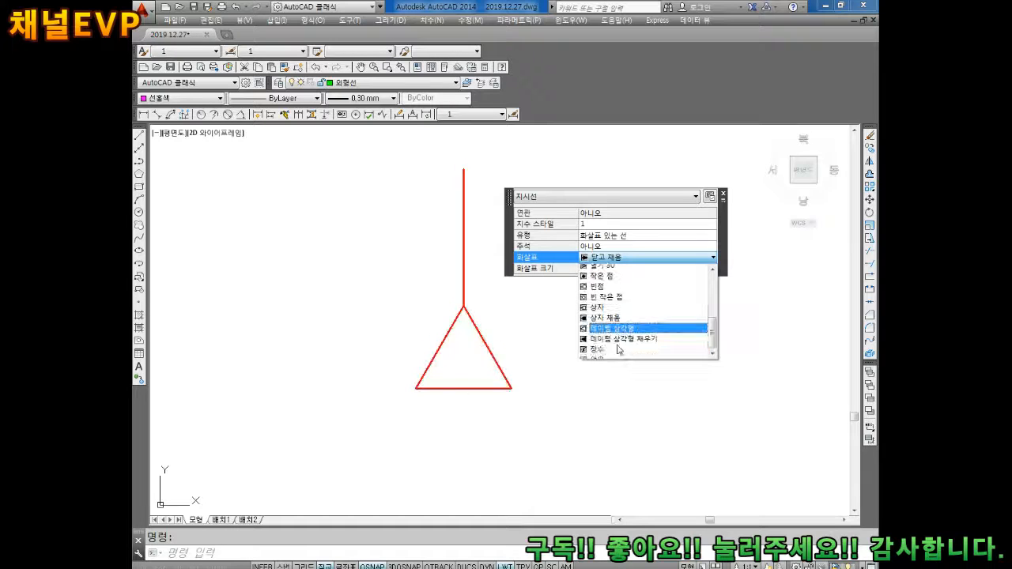
scroll(619, 349, down, 1)
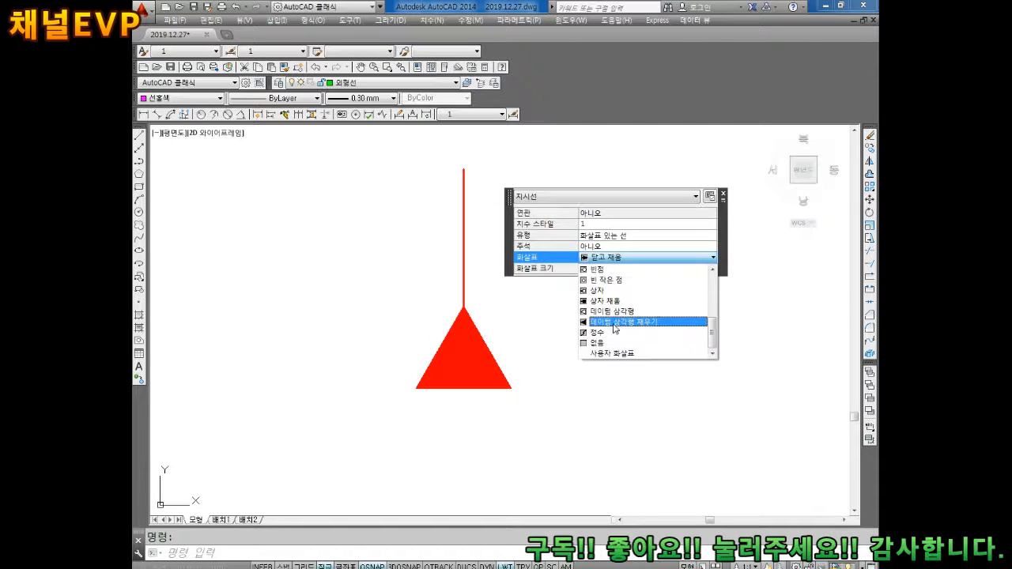
click(618, 322)
key(Escape)
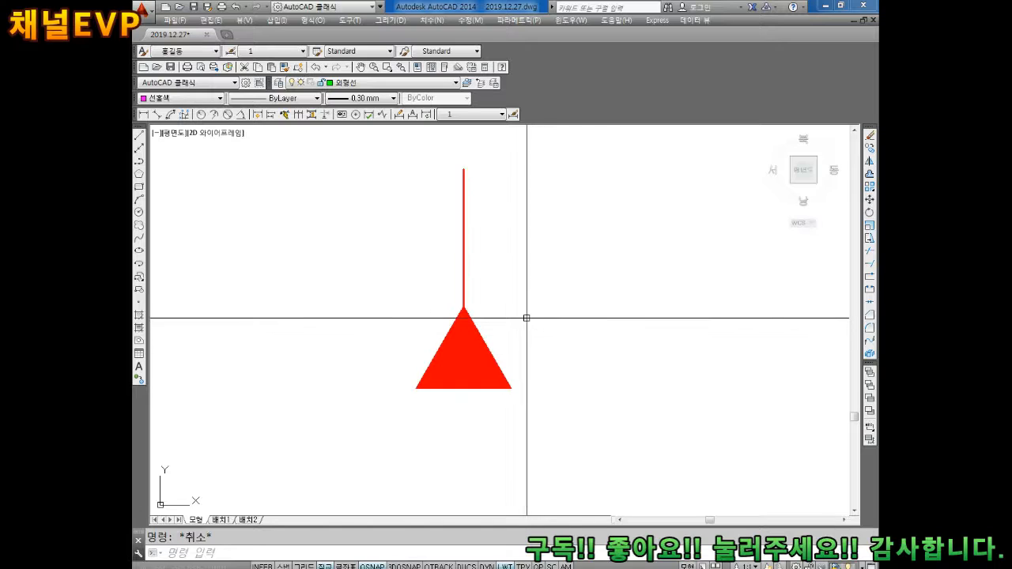
Adjust the datum triangle leader's length by moving its upper end, and place a second such leader to its right
scroll(461, 326, down, 2)
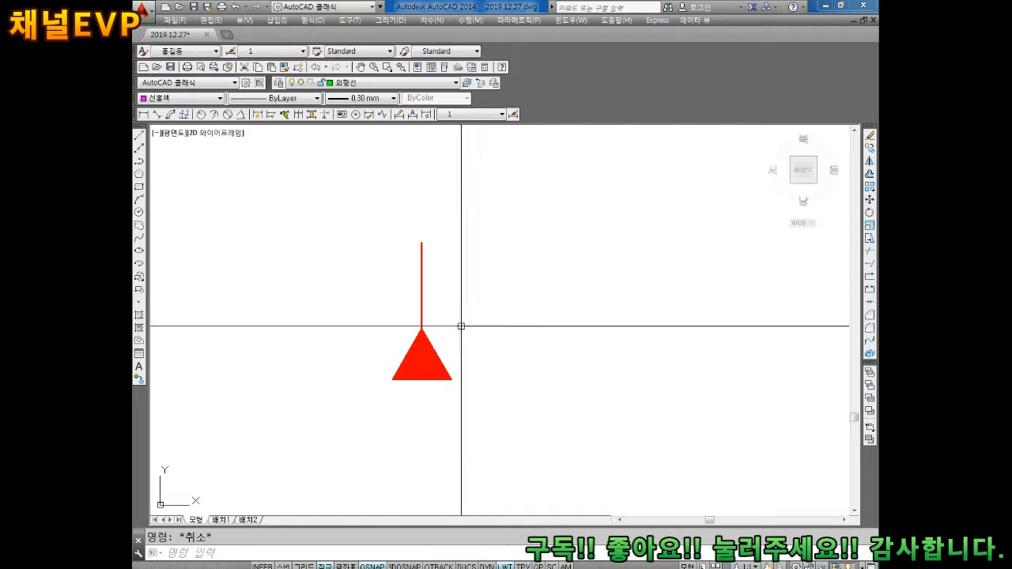
click(422, 244)
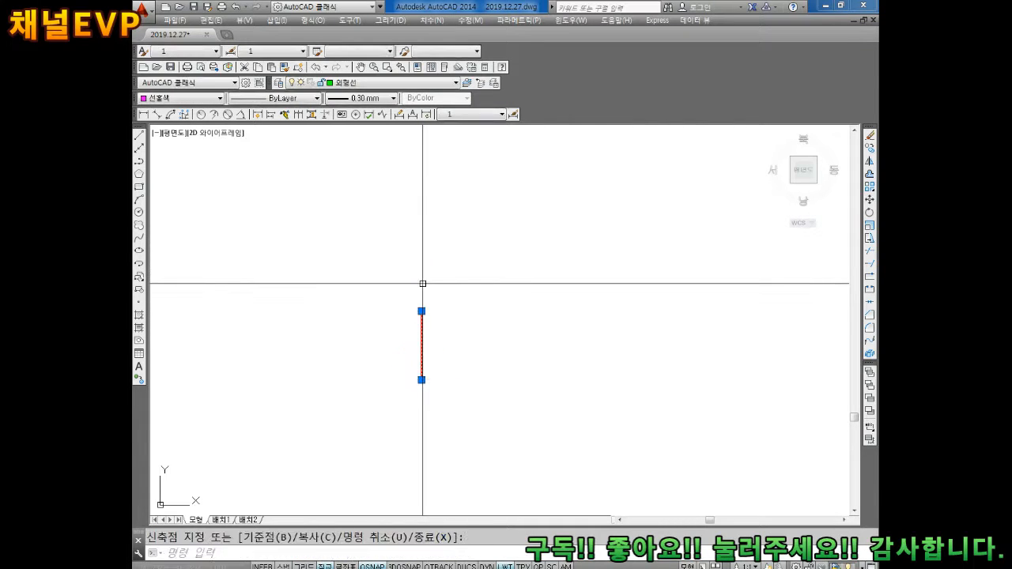
key(Escape)
mouse_move(457, 301)
middle_down()
mouse_move(449, 308)
mouse_move(522, 219)
mouse_move(477, 277)
mouse_move(425, 269)
mouse_move(467, 301)
middle_up()
scroll(522, 219, down, 2)
scroll(466, 300, down, 2)
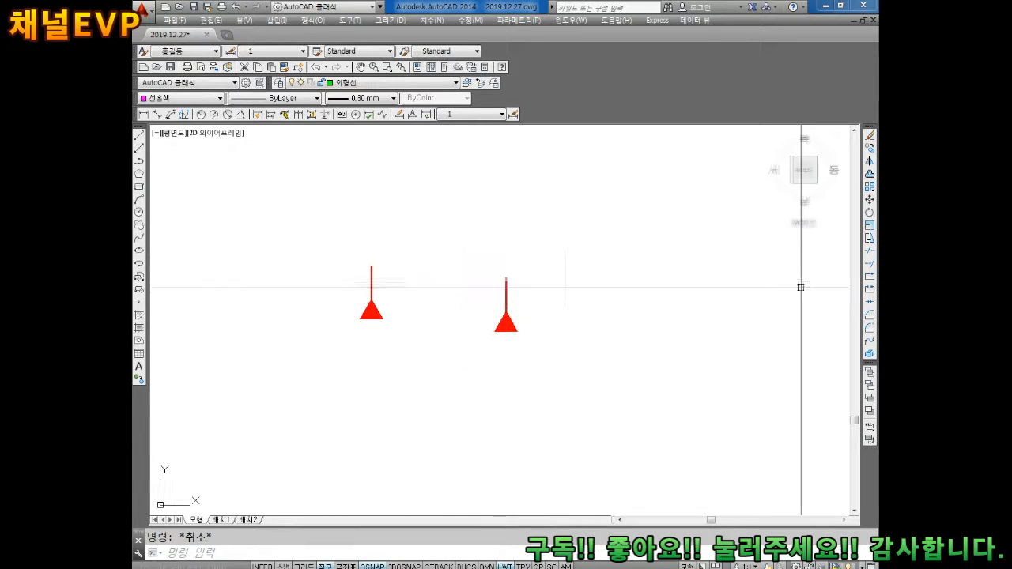
scroll(400, 327, up, 2)
click(625, 332)
click(569, 426)
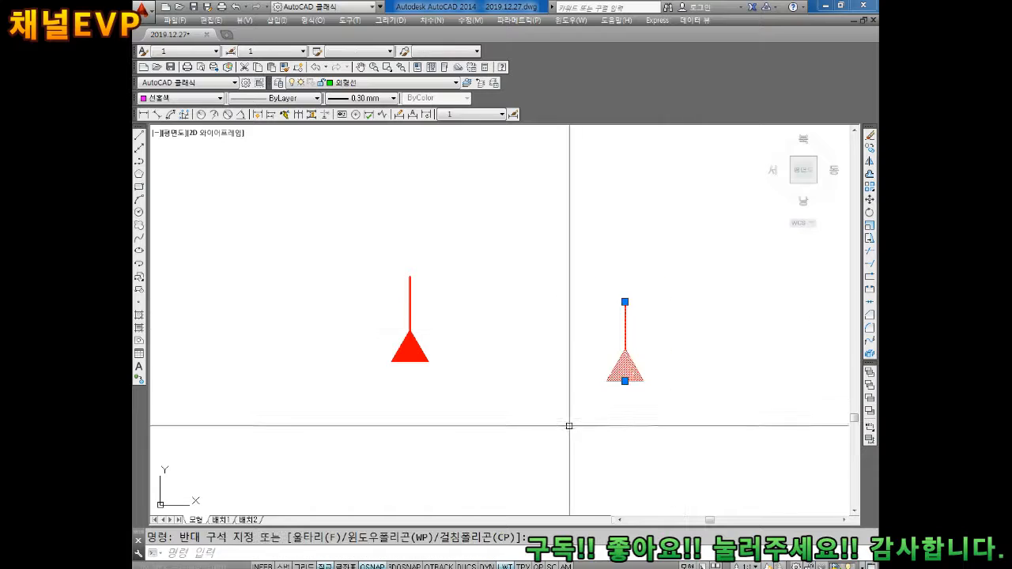
middle_drag(574, 401, 564, 375)
key(Escape)
middle_drag(500, 323, 526, 355)
middle_drag(463, 342, 519, 339)
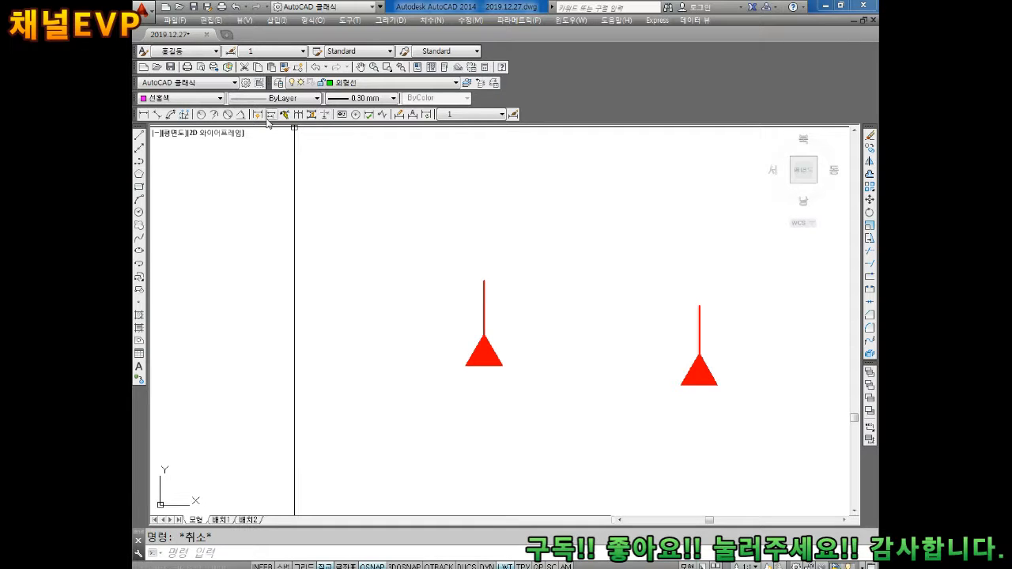
click(341, 114)
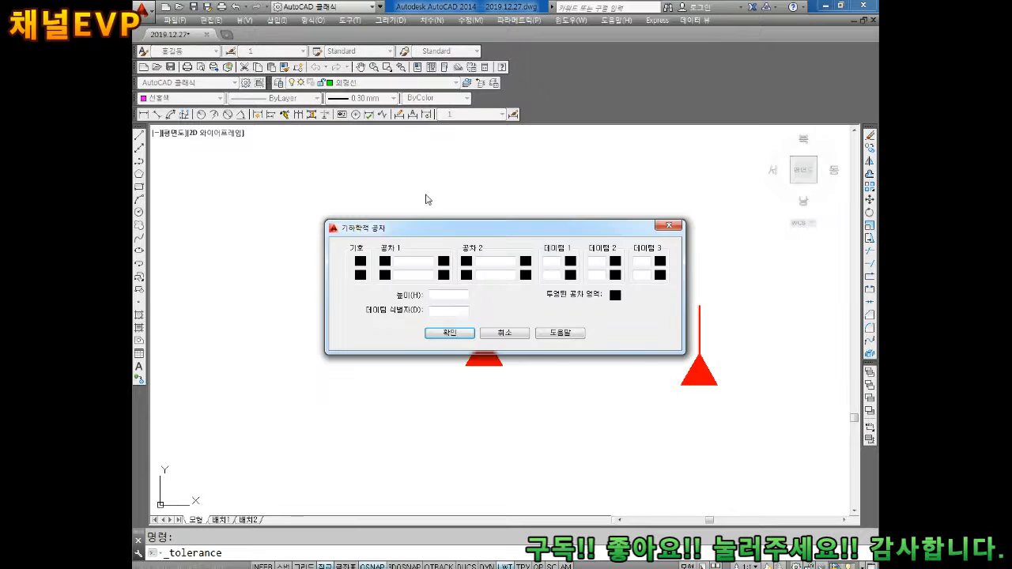
drag(439, 236, 403, 197)
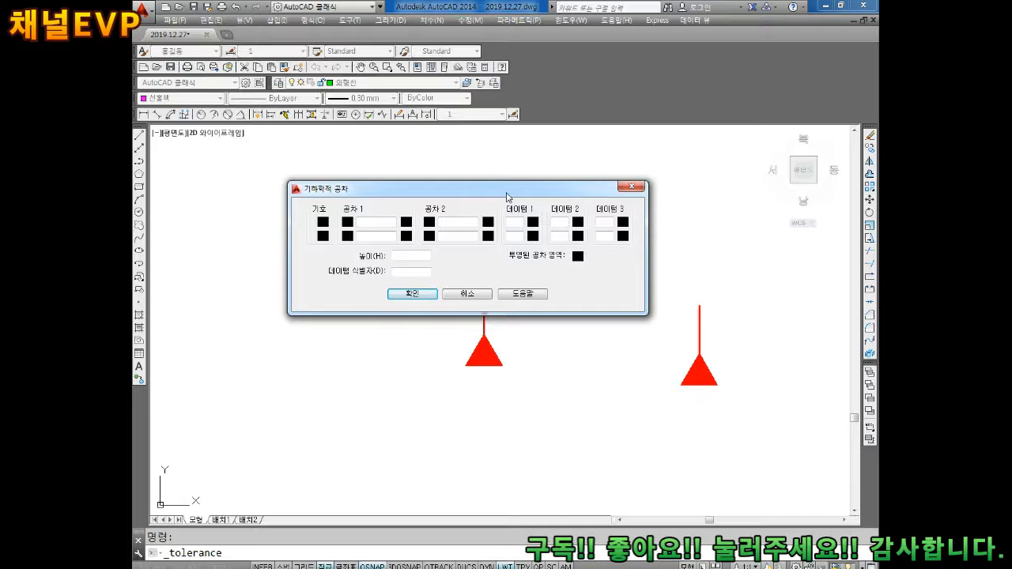
click(632, 188)
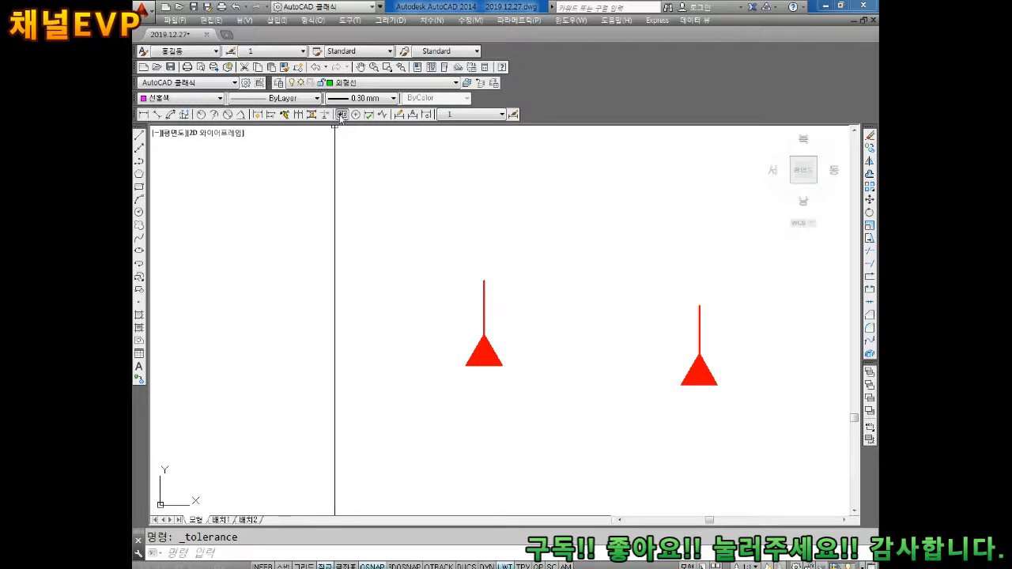
Create a geometric tolerance frame with datum 1 set to A and place it just above the first datum triangle leader
drag(447, 230, 387, 182)
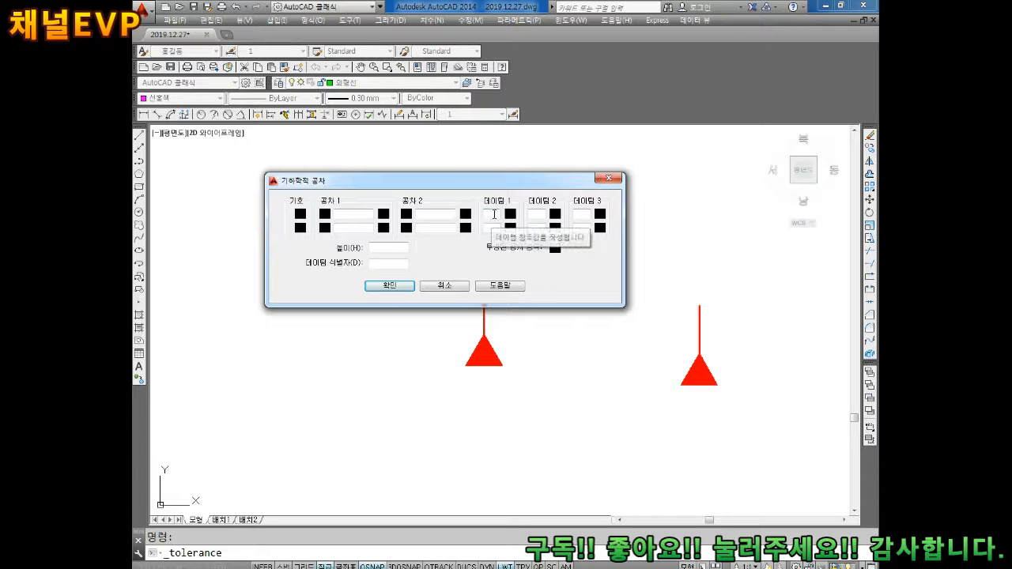
key(BackSpace)
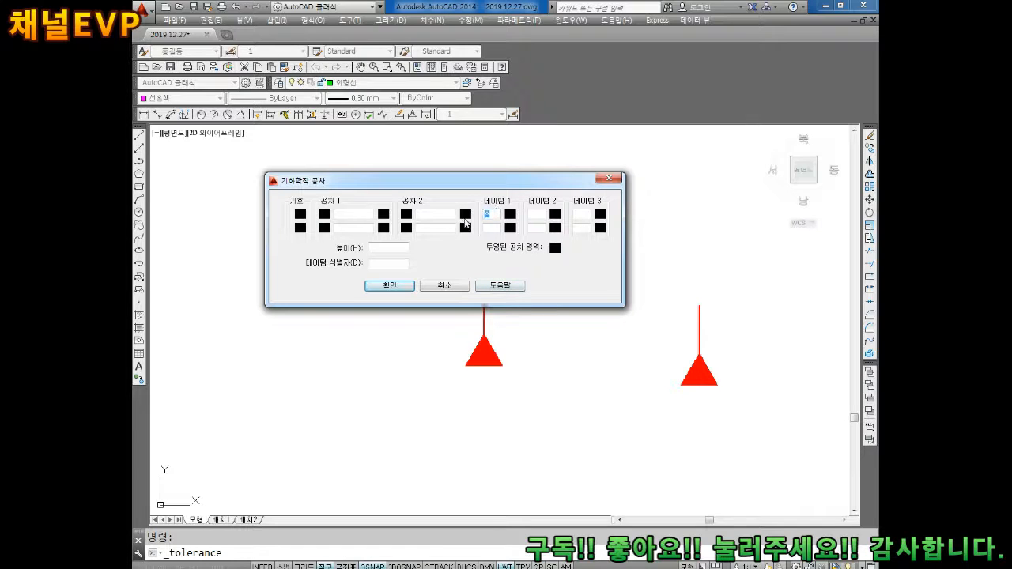
click(388, 287)
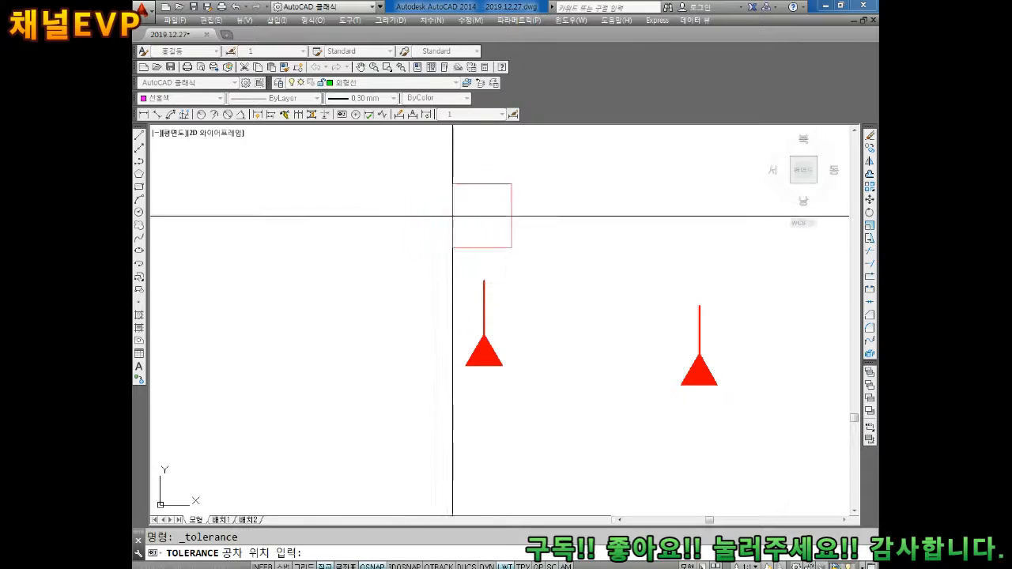
key(Escape)
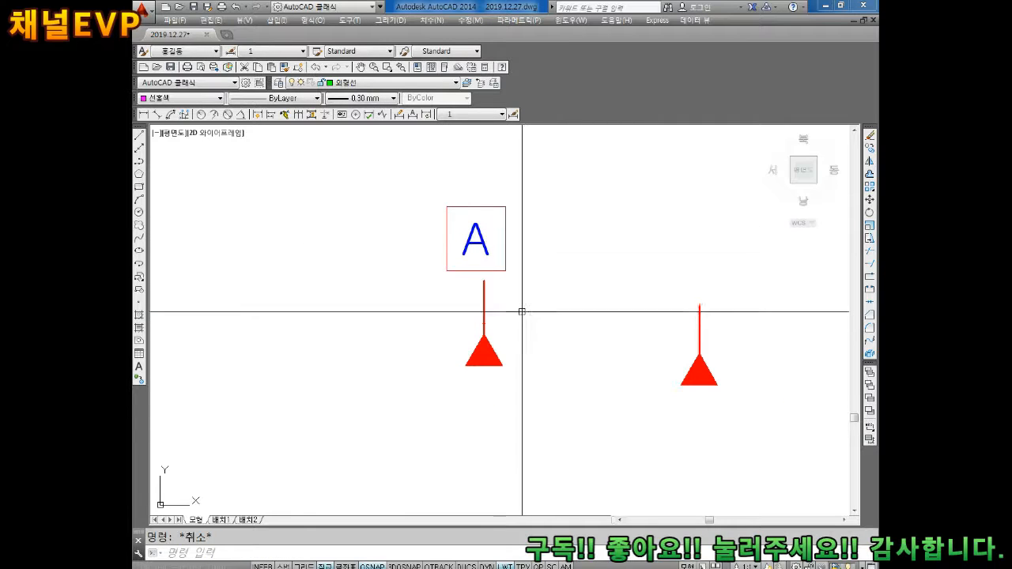
Move the datum A frame from its bottom edge midpoint onto the upper end of the first datum triangle leader
scroll(516, 282, up, 2)
scroll(515, 286, down, 2)
middle_drag(515, 285, 489, 294)
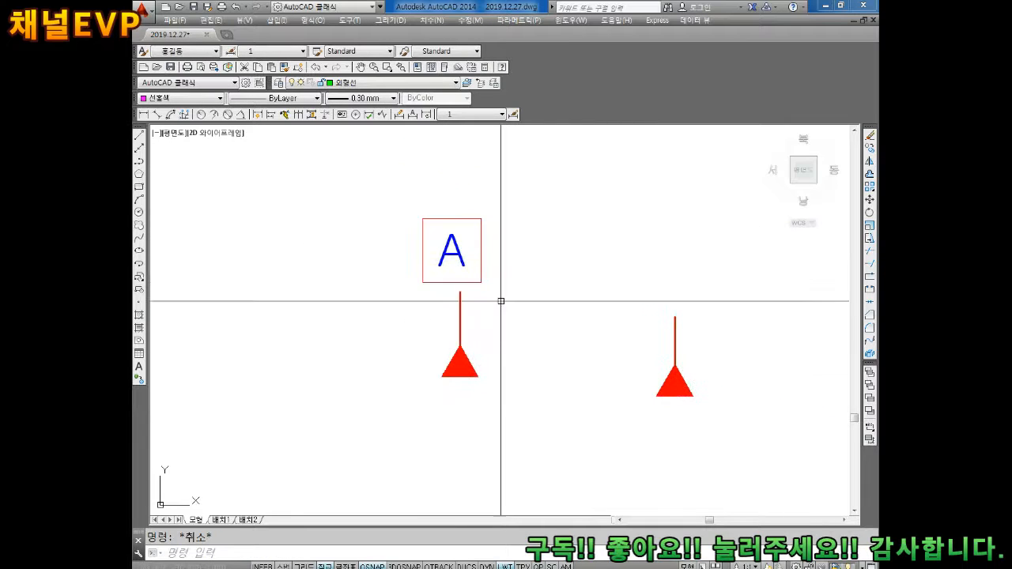
text(m)
key(Return)
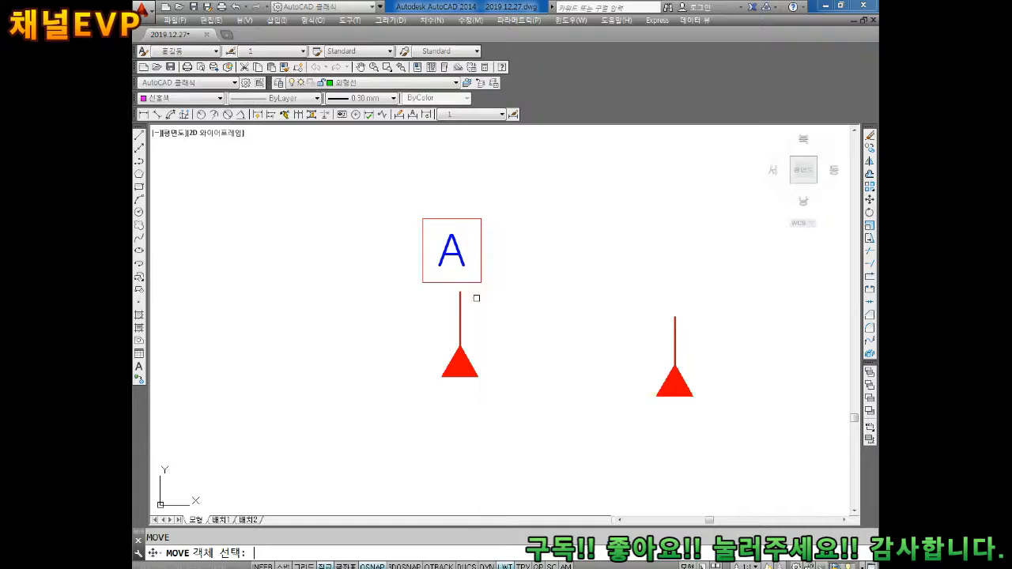
scroll(475, 293, up, 2)
click(470, 286)
key(Return)
click(441, 286)
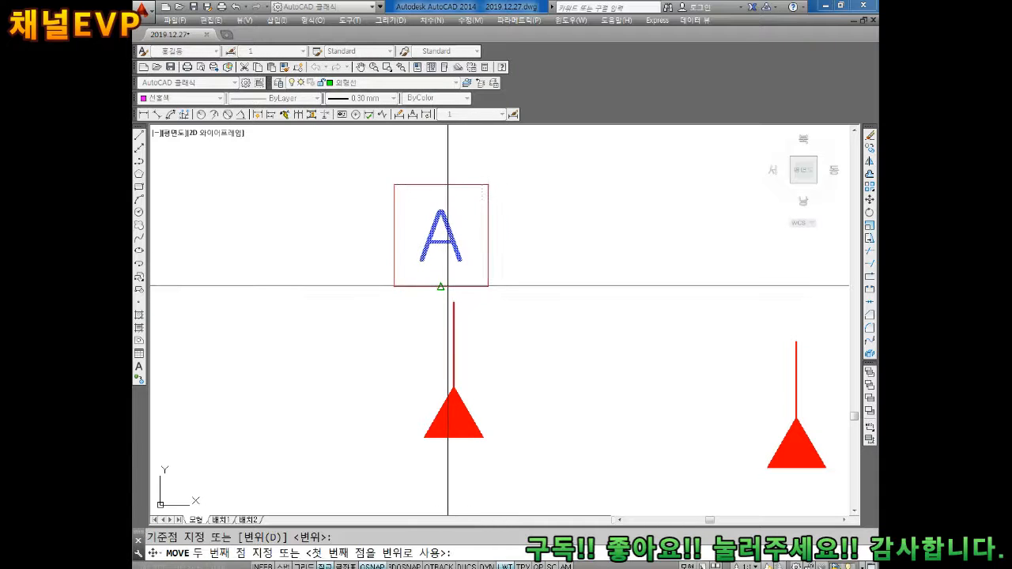
click(454, 302)
key(Escape)
scroll(571, 340, down, 2)
mouse_move(555, 331)
middle_down()
mouse_move(454, 274)
mouse_move(477, 278)
middle_up()
scroll(440, 241, up, 2)
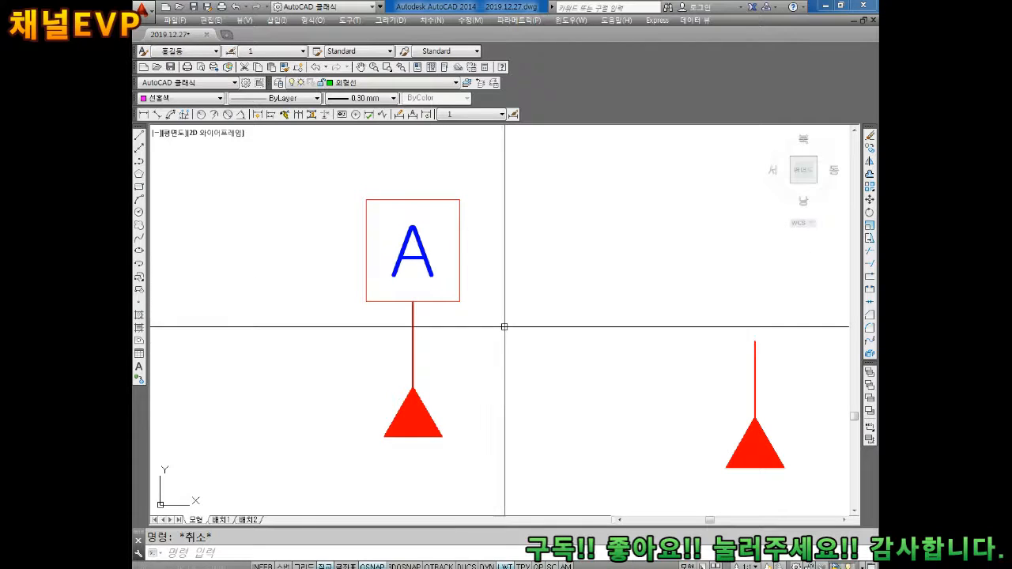
middle_drag(471, 339, 485, 330)
middle_drag(451, 282, 488, 293)
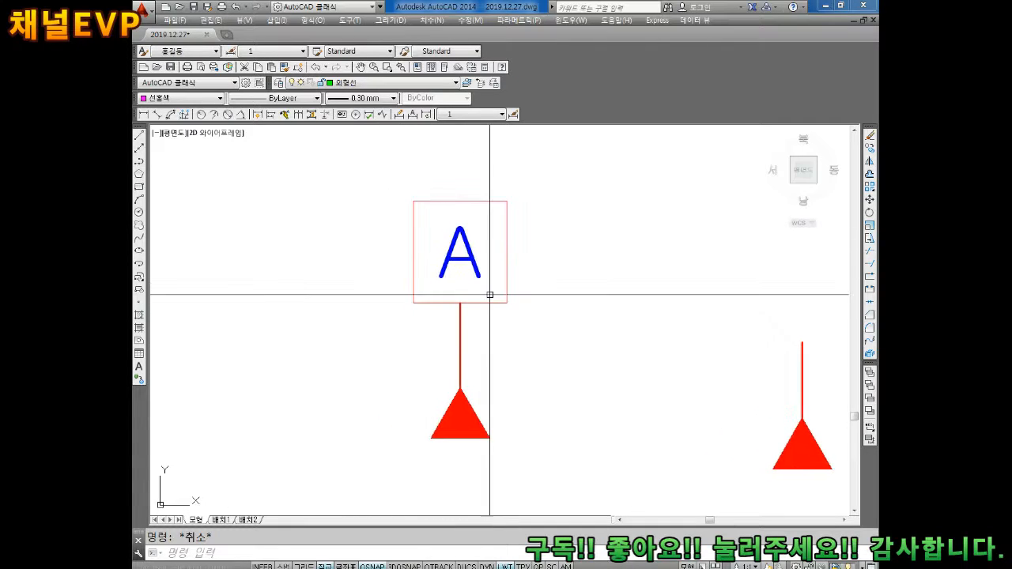
scroll(491, 328, down, 2)
scroll(493, 315, up, 2)
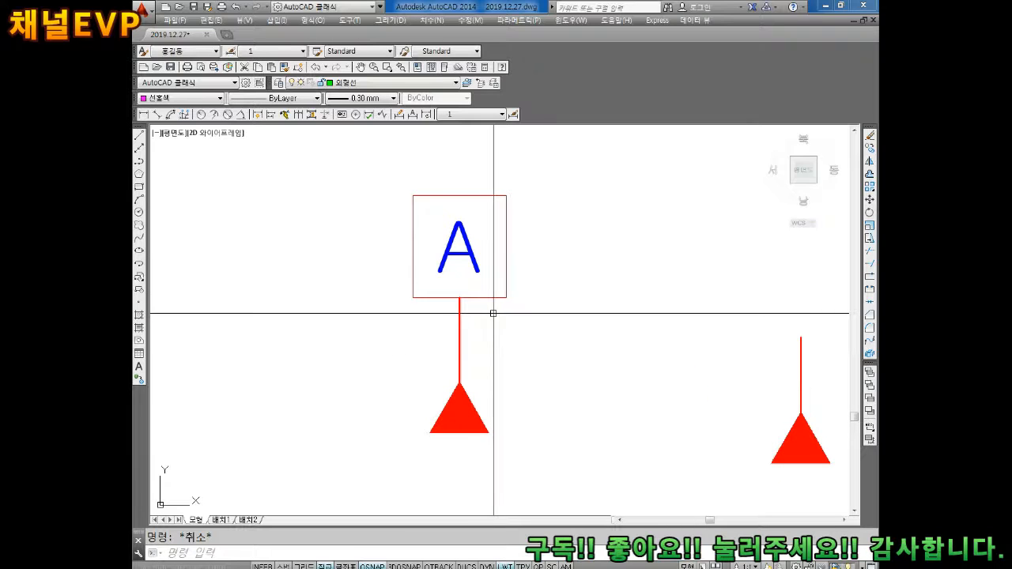
Mirror the complete datum A symbol about a horizontal line just below its triangle, keeping the original
scroll(455, 227, down, 5)
text(i)
key(Return)
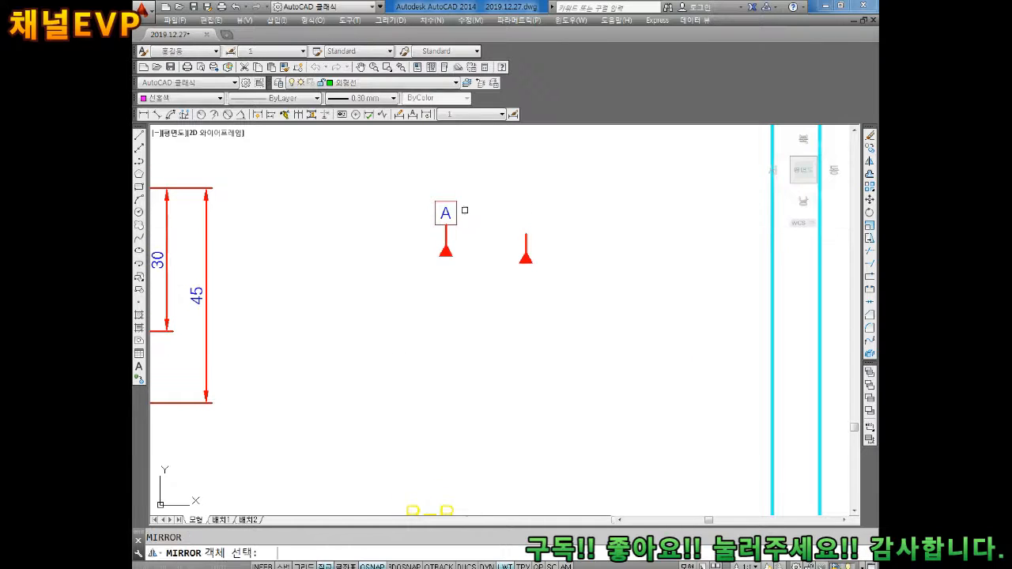
click(470, 170)
click(414, 285)
key(Return)
click(395, 282)
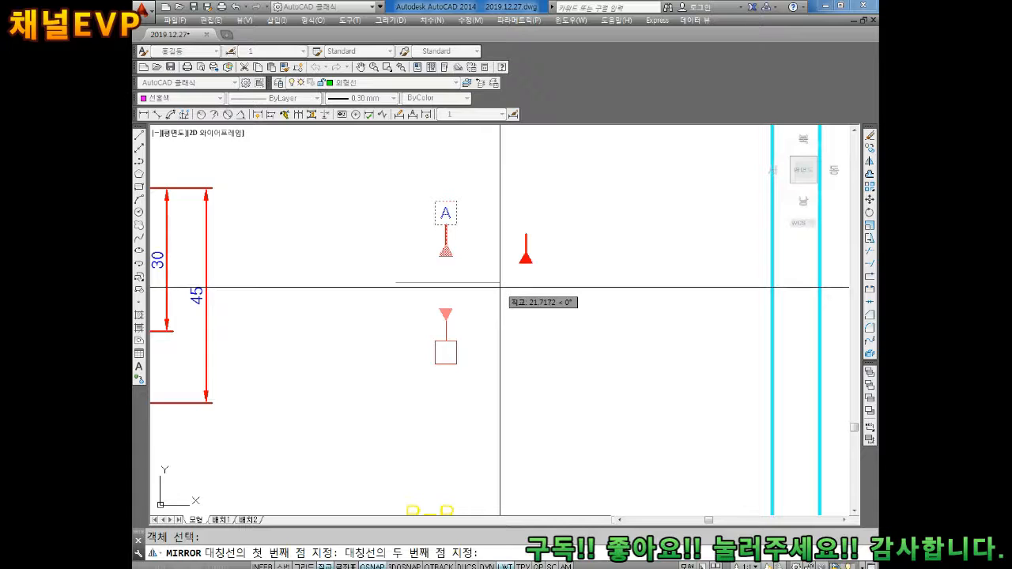
click(518, 282)
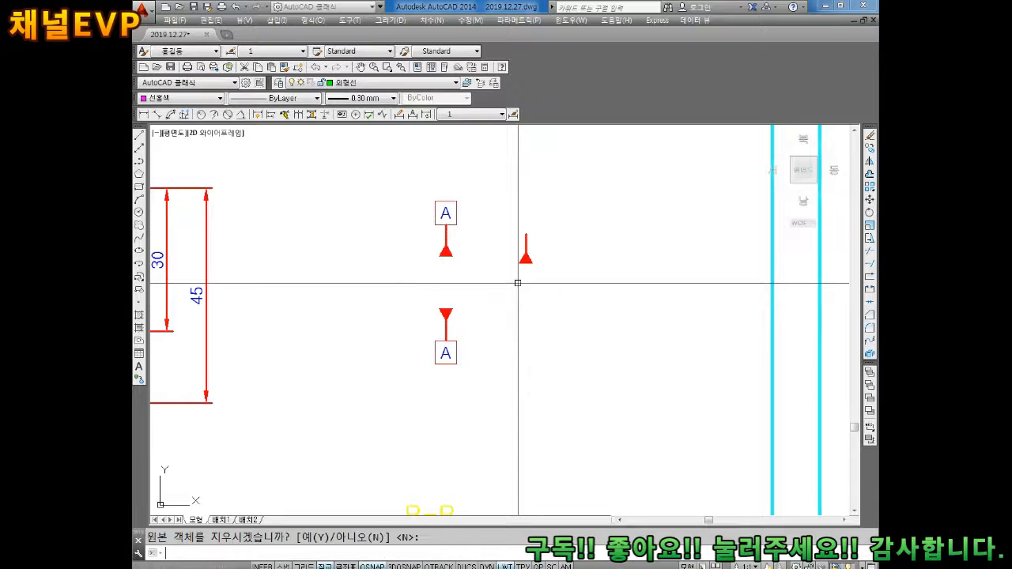
Examine the original and mirrored datum A symbols up close and their location on the drawing sheet
key(Escape)
scroll(449, 351, up, 4)
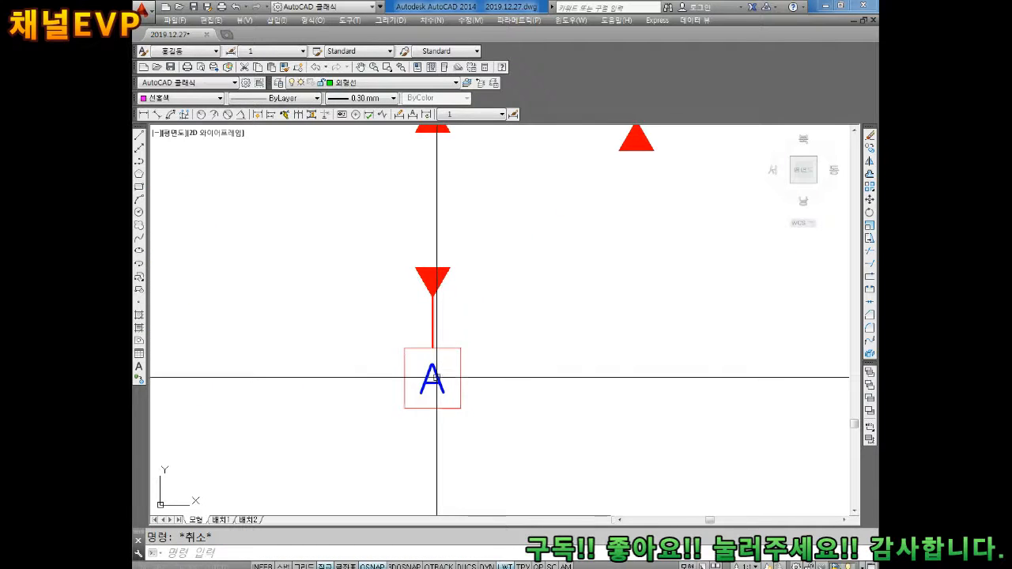
scroll(437, 377, down, 2)
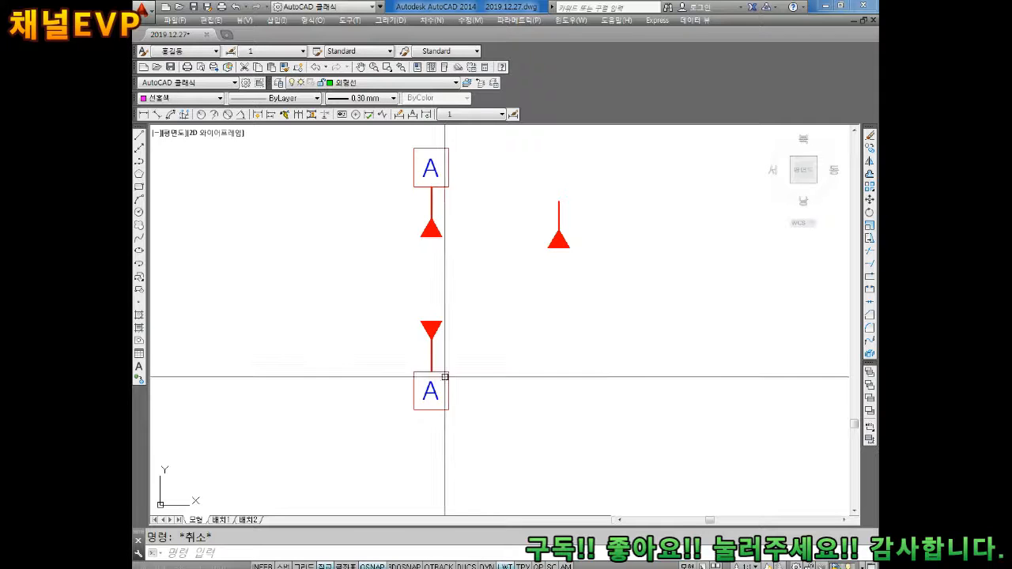
scroll(454, 348, down, 4)
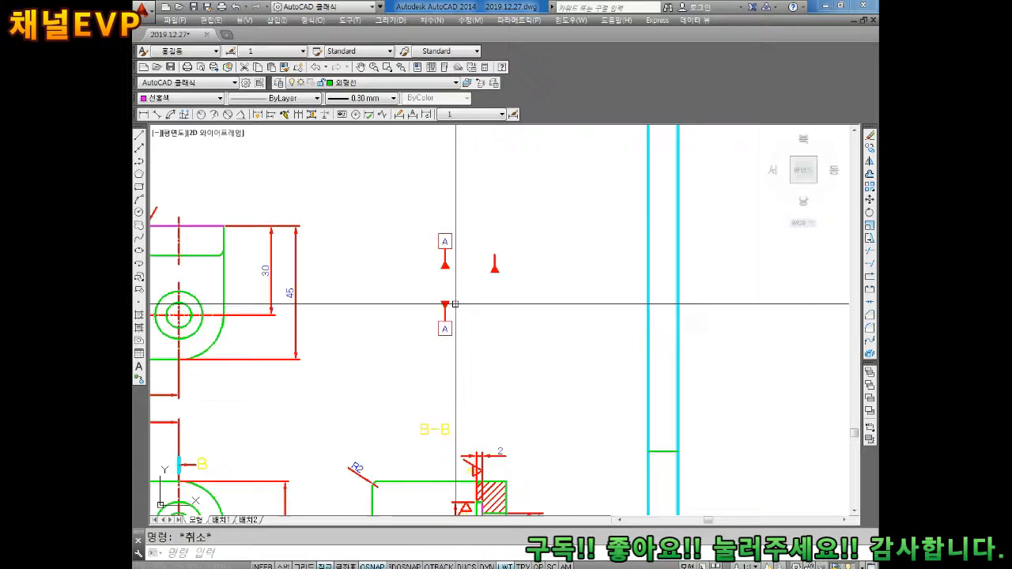
scroll(443, 321, up, 2)
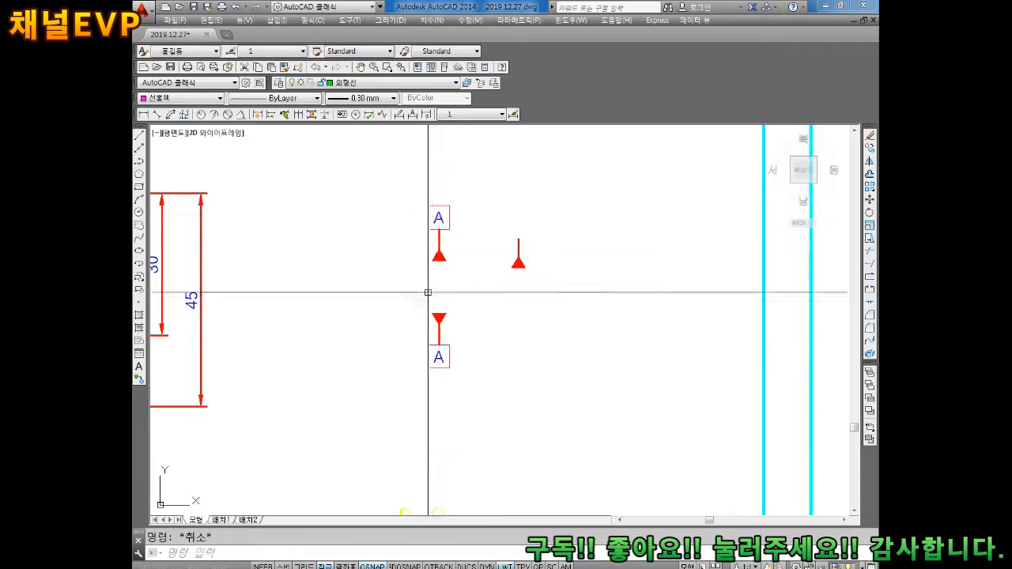
scroll(456, 427, up, 4)
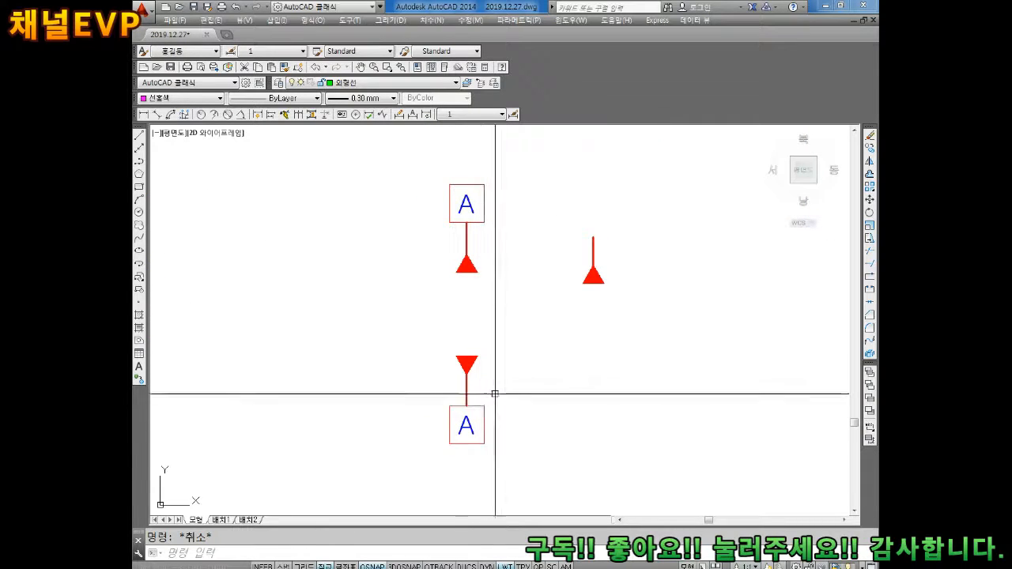
middle_drag(441, 234, 427, 223)
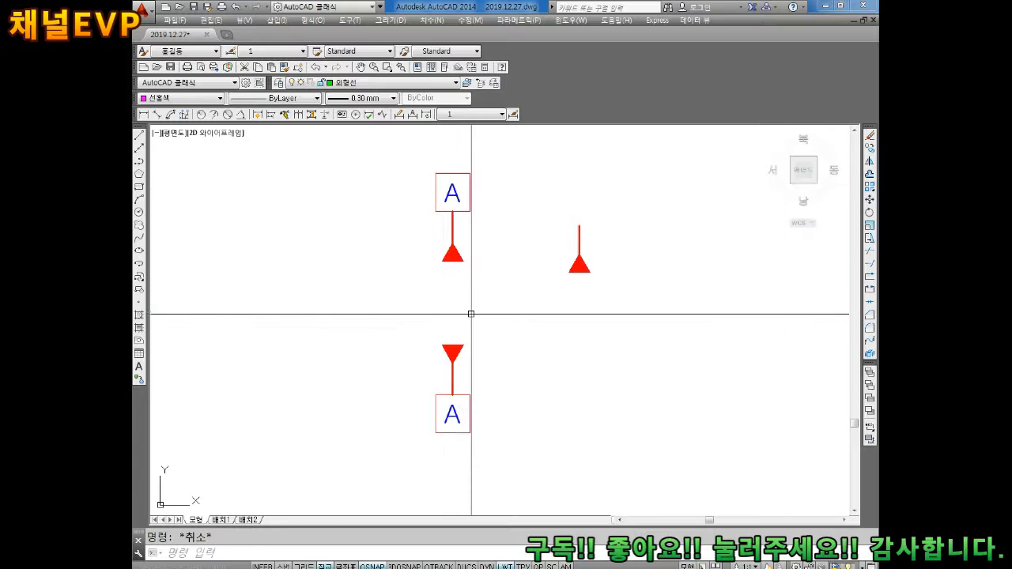
scroll(471, 314, down, 5)
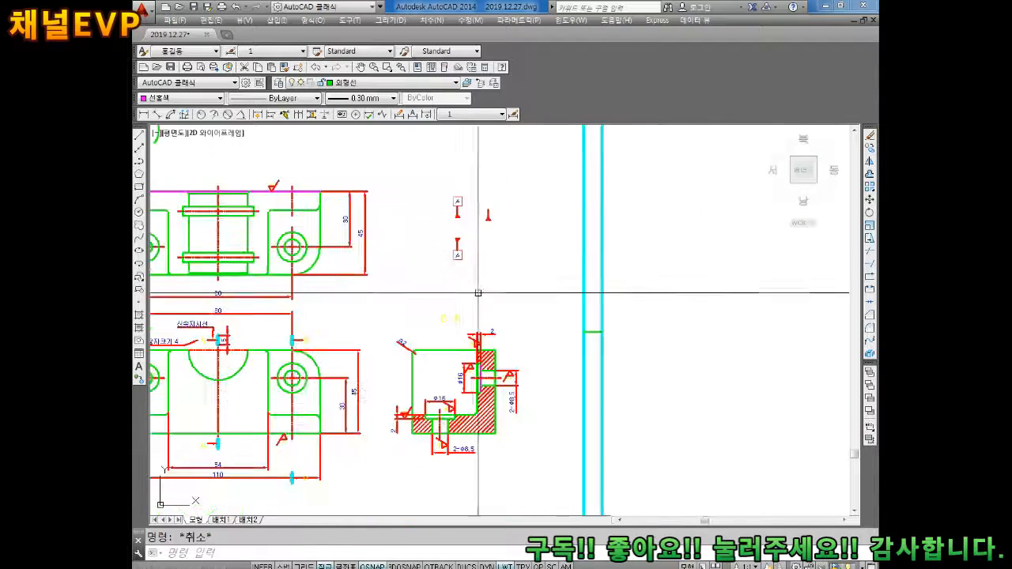
scroll(477, 292, down, 4)
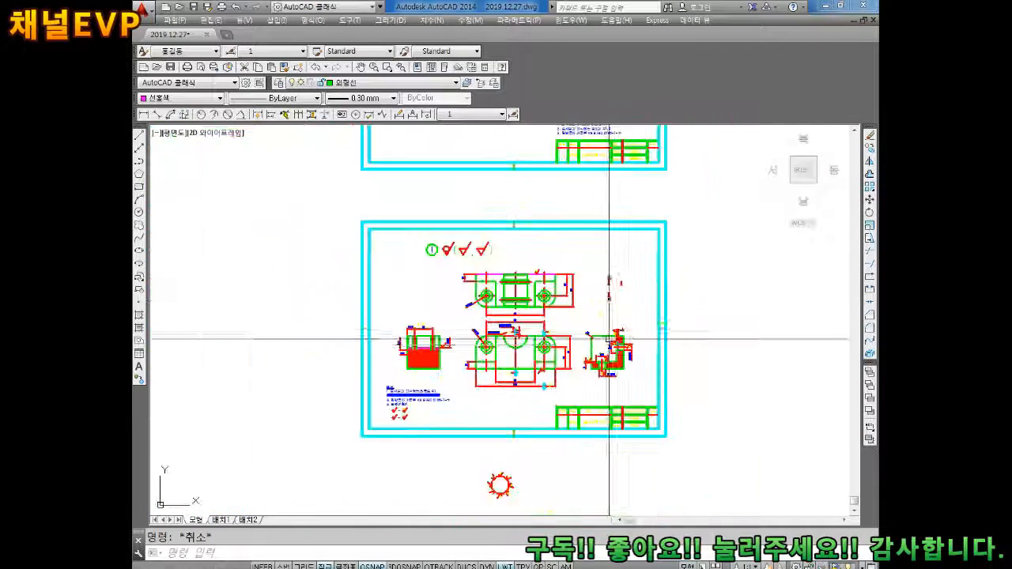
Set the colour of section B-B's lower right outer edge and bottom edge to cyan (하늘색)
scroll(527, 335, up, 4)
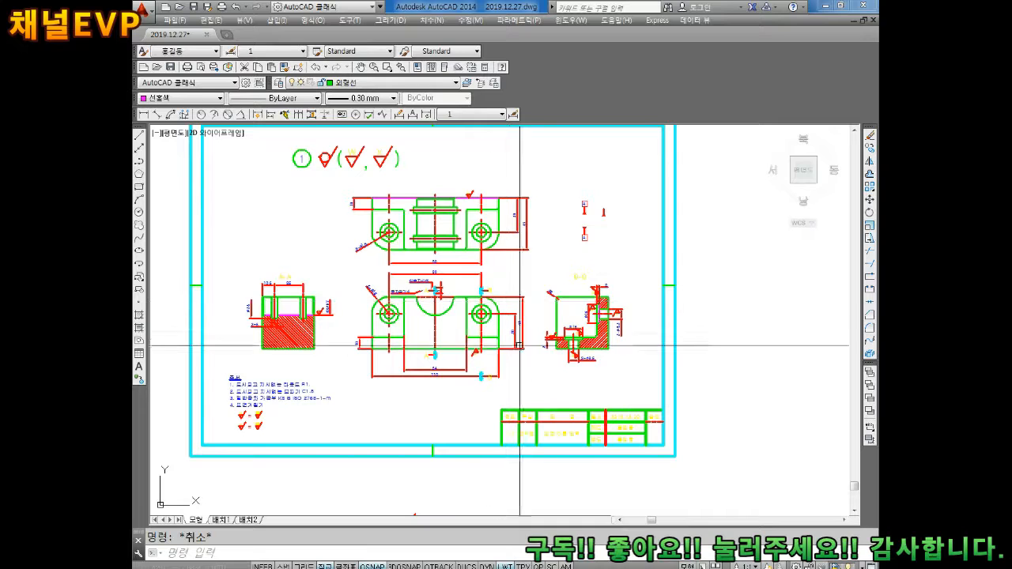
scroll(560, 340, up, 5)
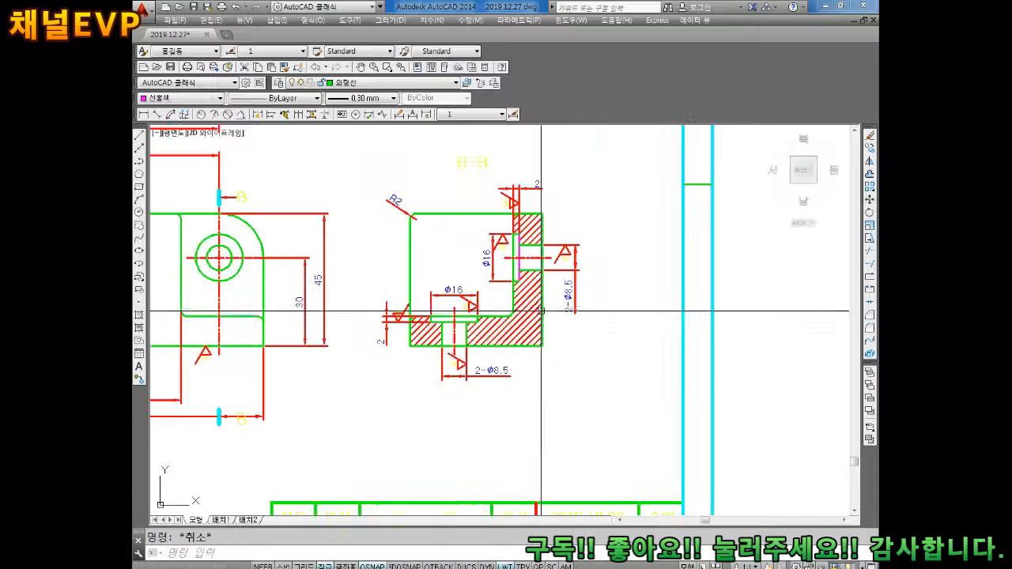
scroll(544, 308, up, 2)
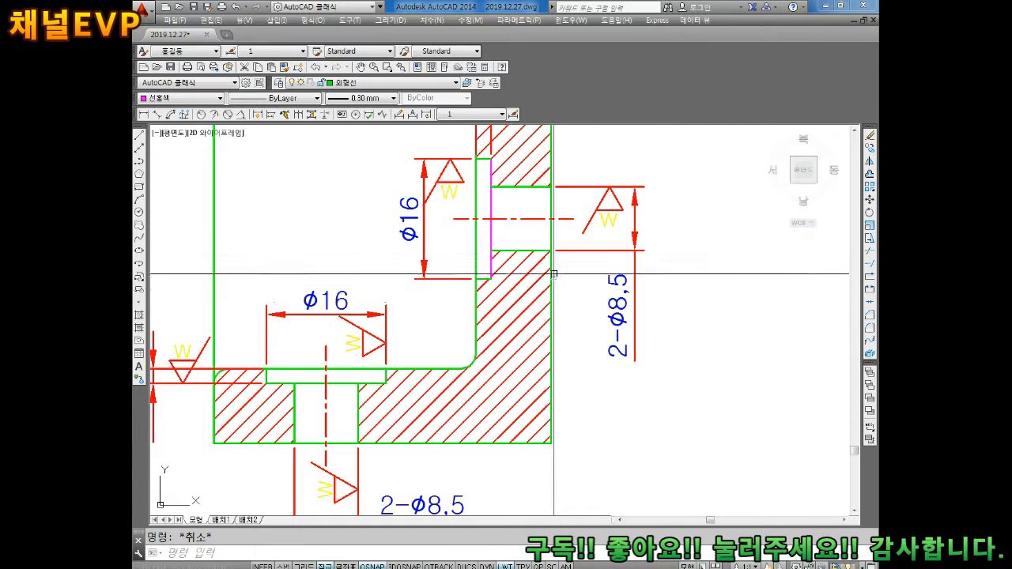
click(551, 274)
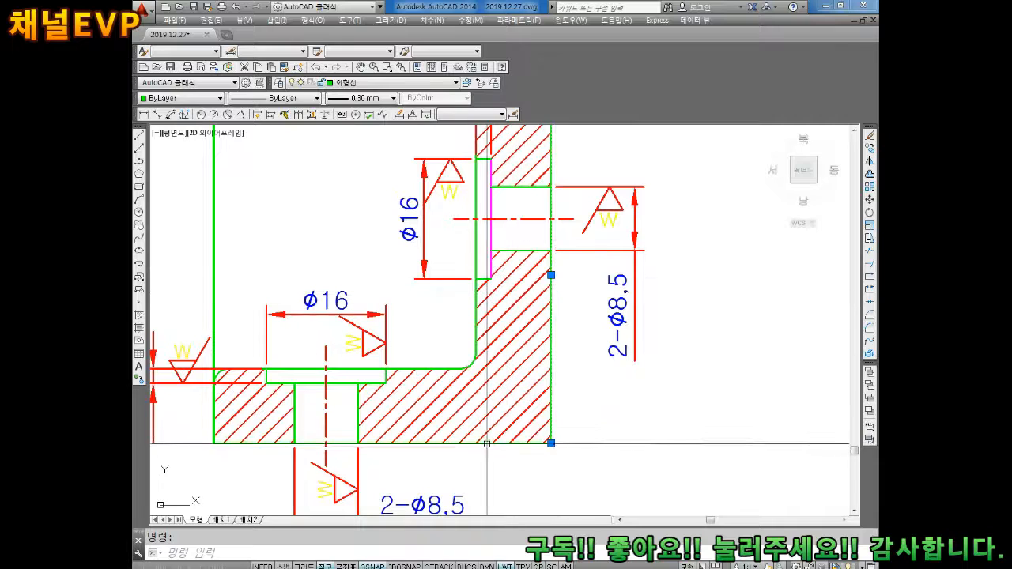
click(195, 100)
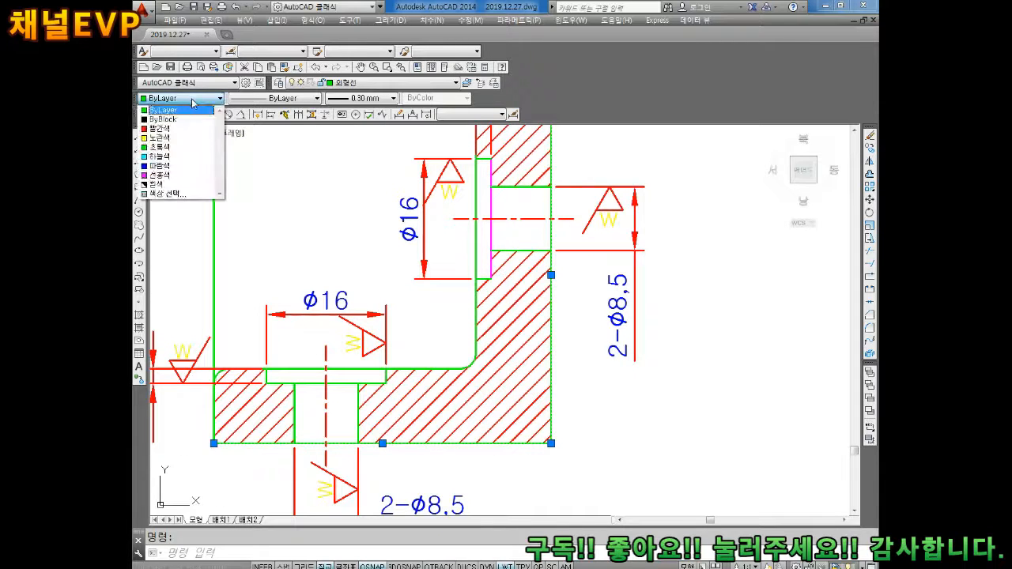
click(164, 156)
key(Escape)
scroll(514, 198, down, 3)
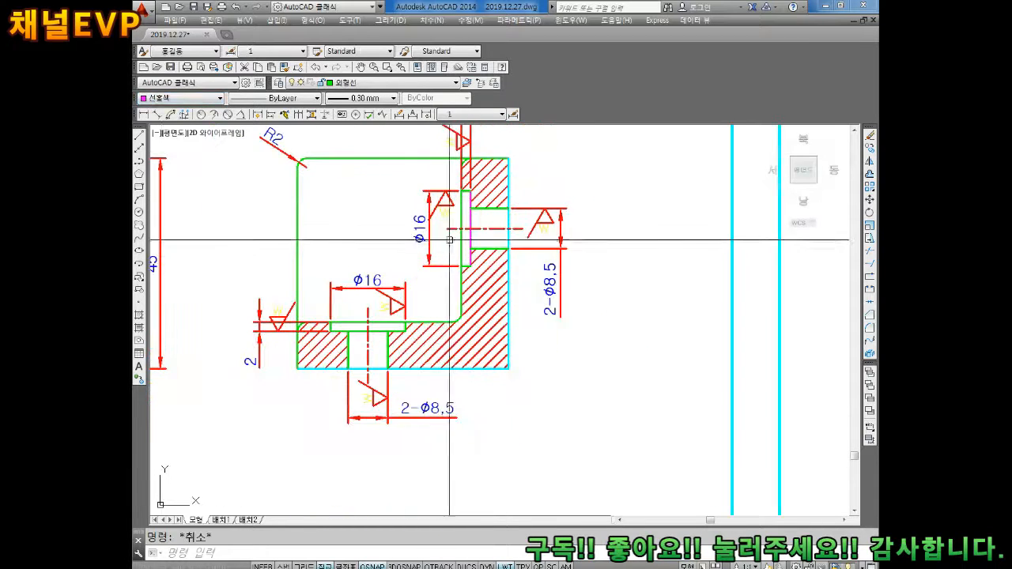
Change the colour of section B-B's bottom edge to blue (파란색)
scroll(508, 181, up, 2)
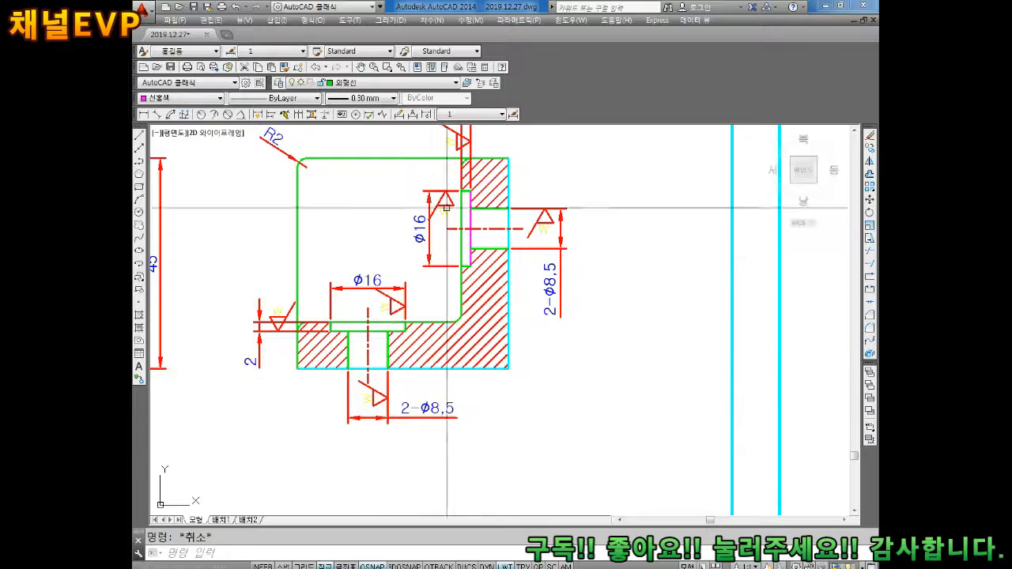
scroll(443, 190, up, 2)
scroll(444, 190, down, 3)
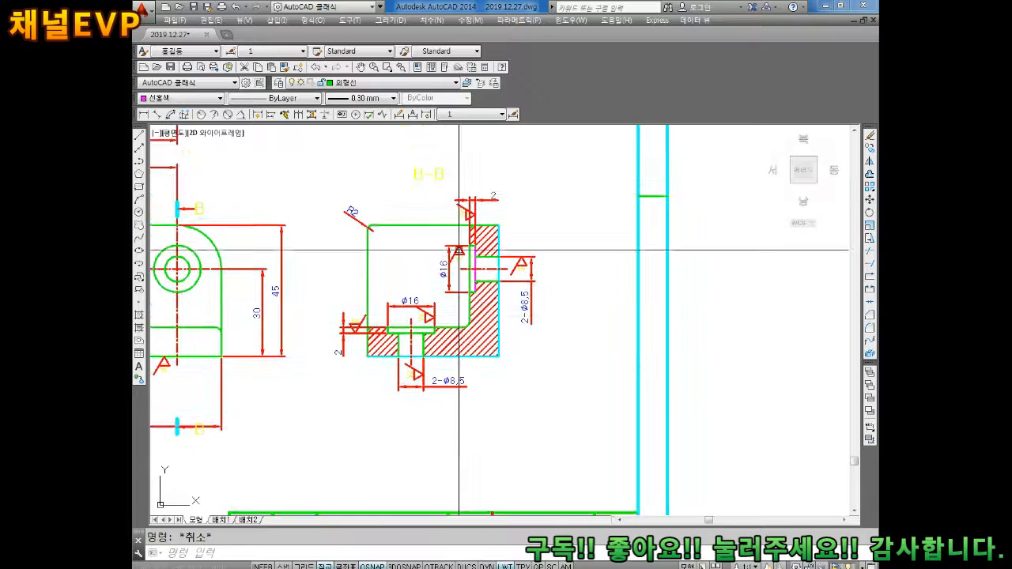
scroll(410, 331, up, 4)
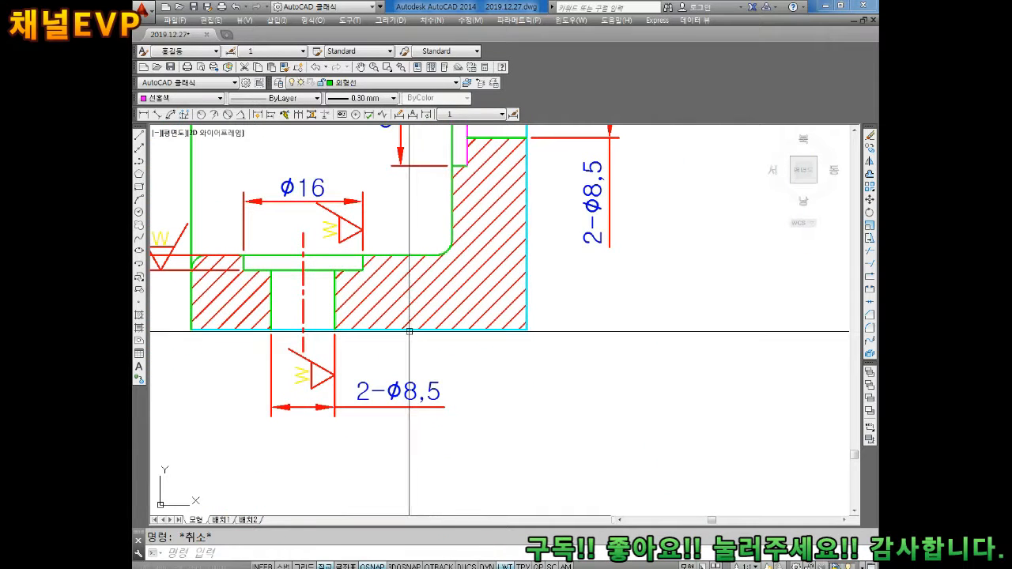
click(194, 98)
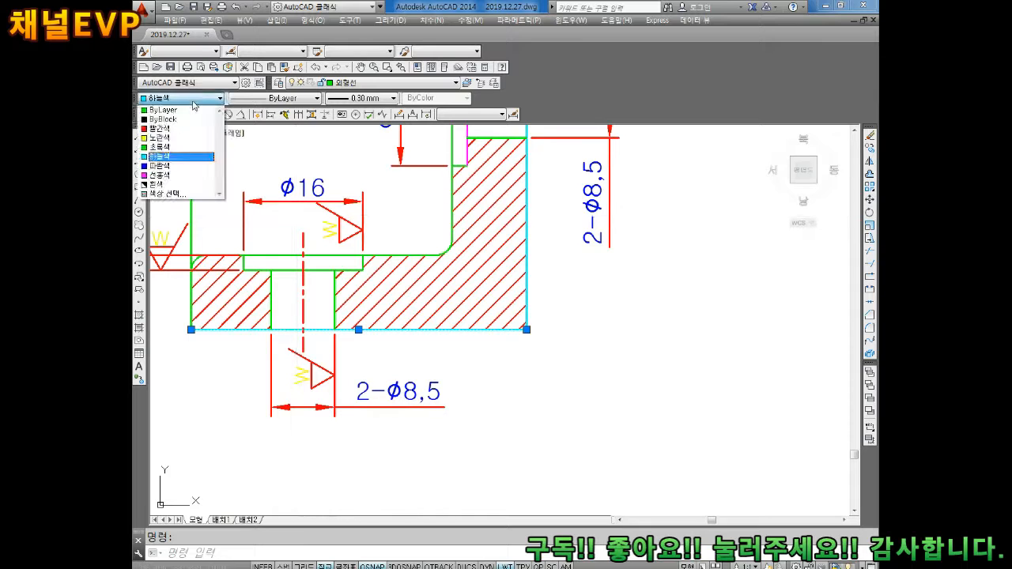
click(169, 164)
key(Escape)
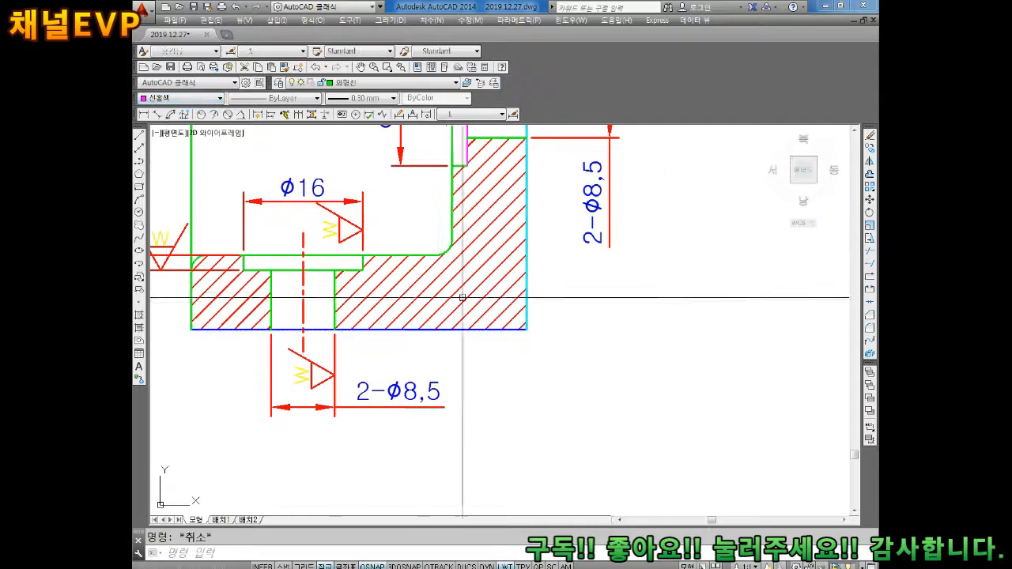
Copy the downward-hanging datum A symbol from its triangle's upper edge midpoint onto section B-B's bottom edge, near the lower right corner
scroll(429, 308, down, 3)
scroll(479, 300, down, 4)
middle_drag(473, 203, 472, 276)
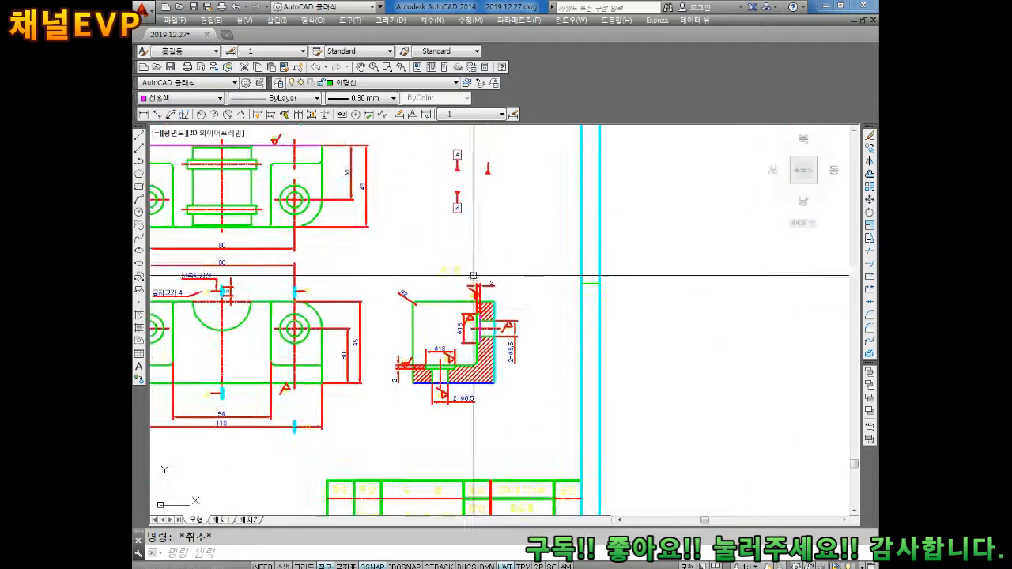
scroll(458, 211, up, 6)
middle_drag(476, 188, 467, 285)
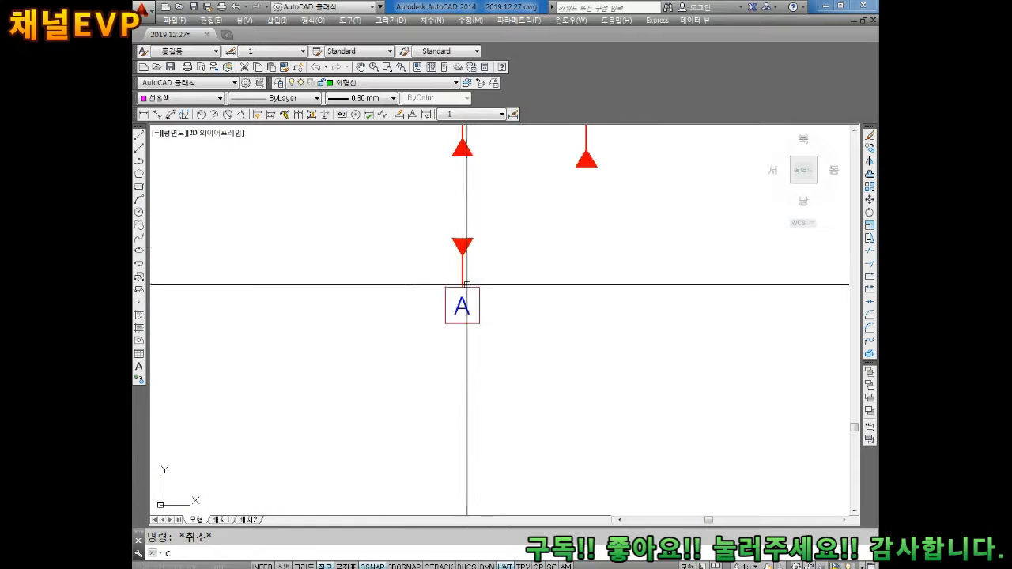
text(co)
key(space)
click(516, 225)
click(416, 335)
key(space)
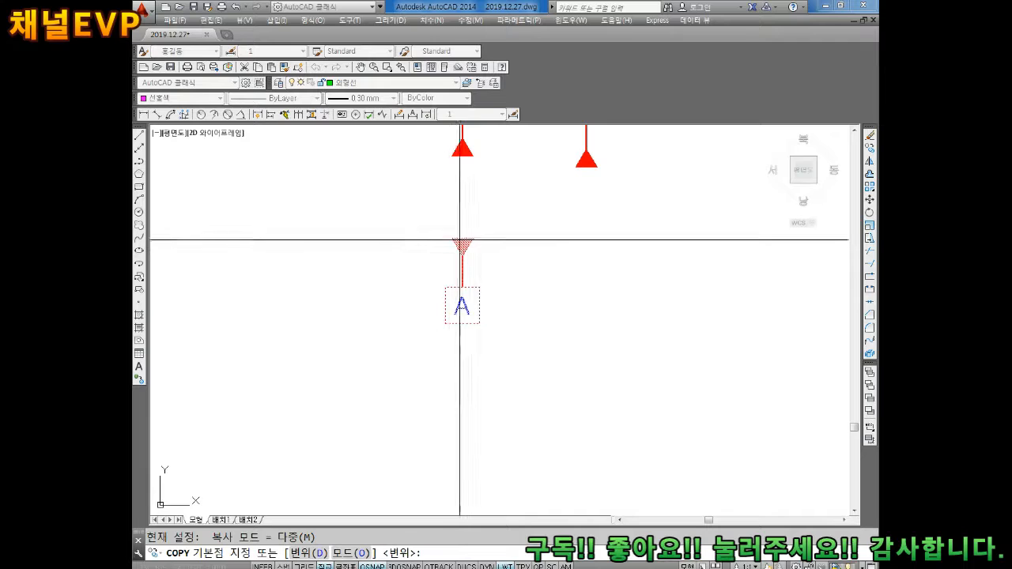
click(463, 239)
middle_drag(492, 391, 477, 126)
scroll(479, 142, down, 5)
middle_drag(502, 367, 507, 257)
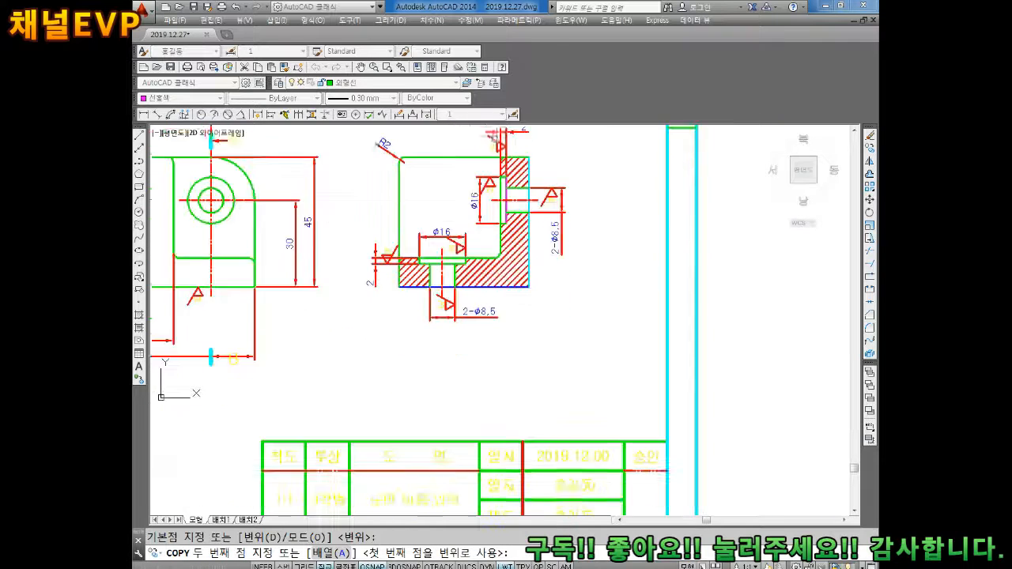
scroll(507, 257, up, 5)
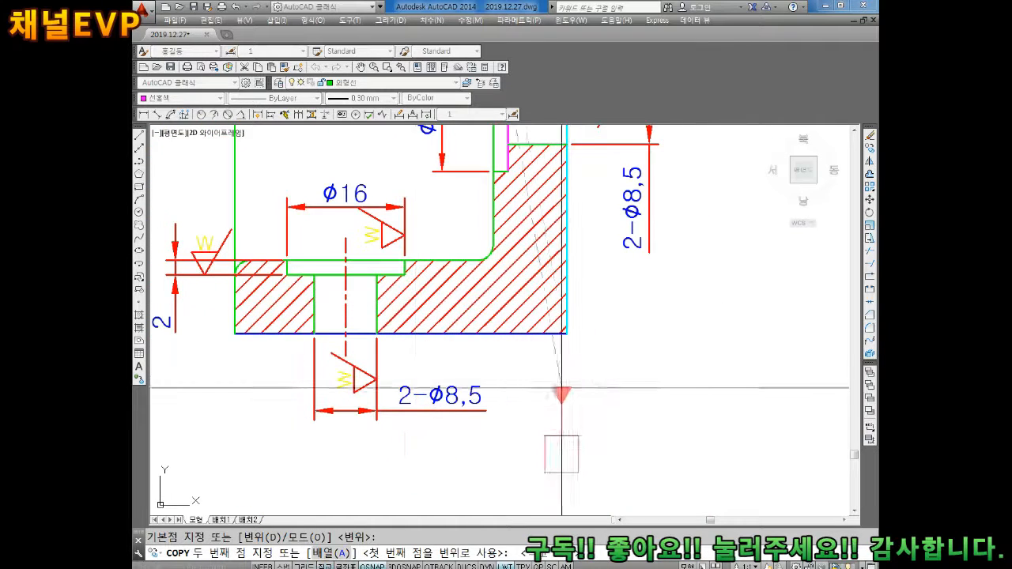
scroll(527, 356, up, 5)
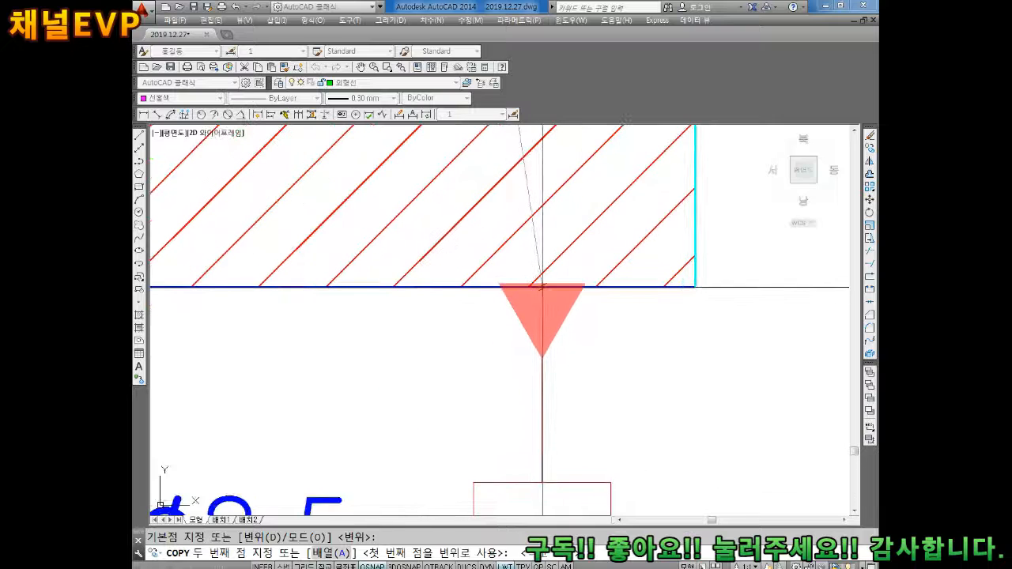
key(Escape)
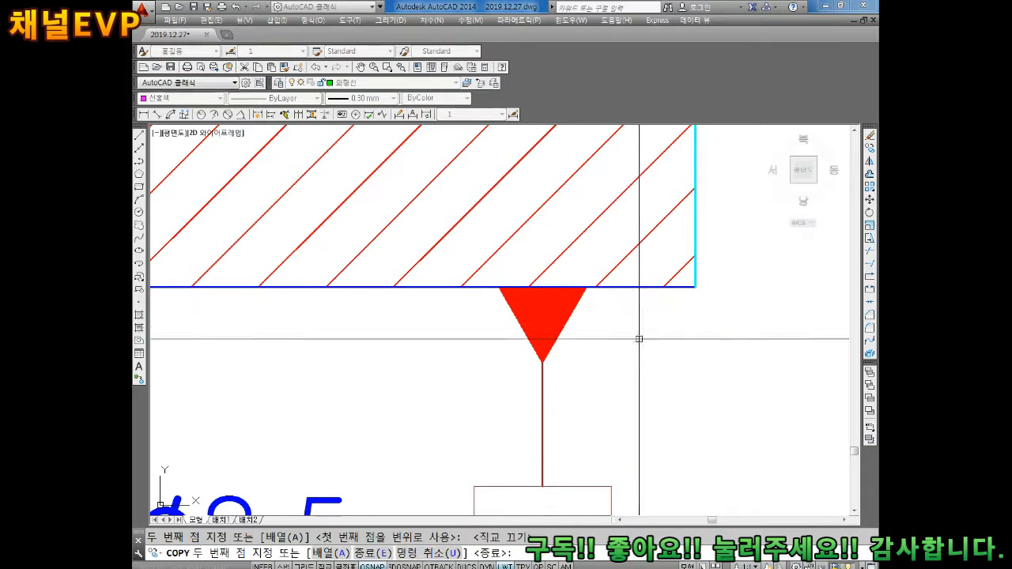
Examine section B-B with the datum A symbol attached, comparing its bottom edge with the vertical outer edge
scroll(639, 339, down, 5)
middle_drag(670, 299, 583, 344)
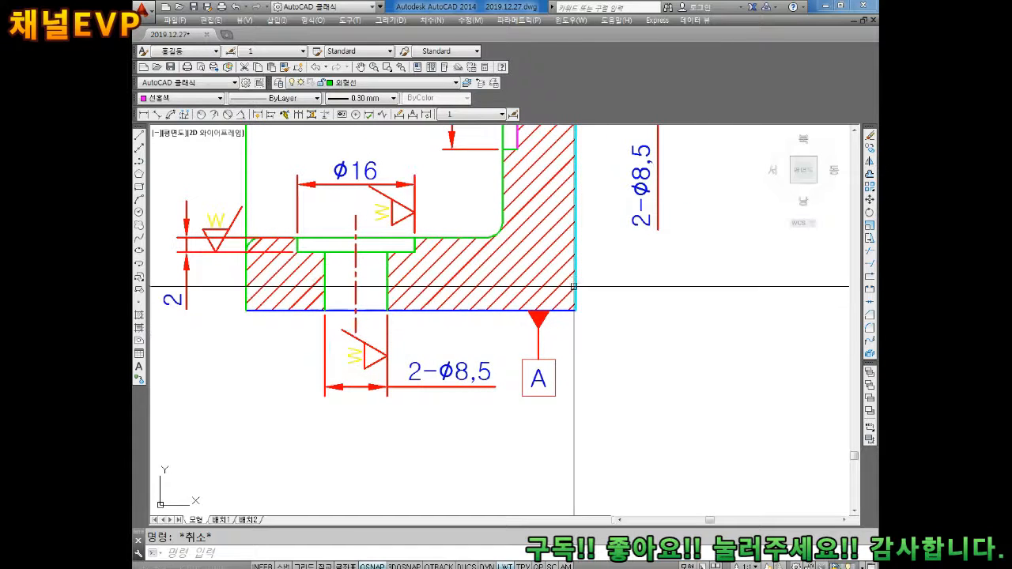
scroll(486, 443, down, 2)
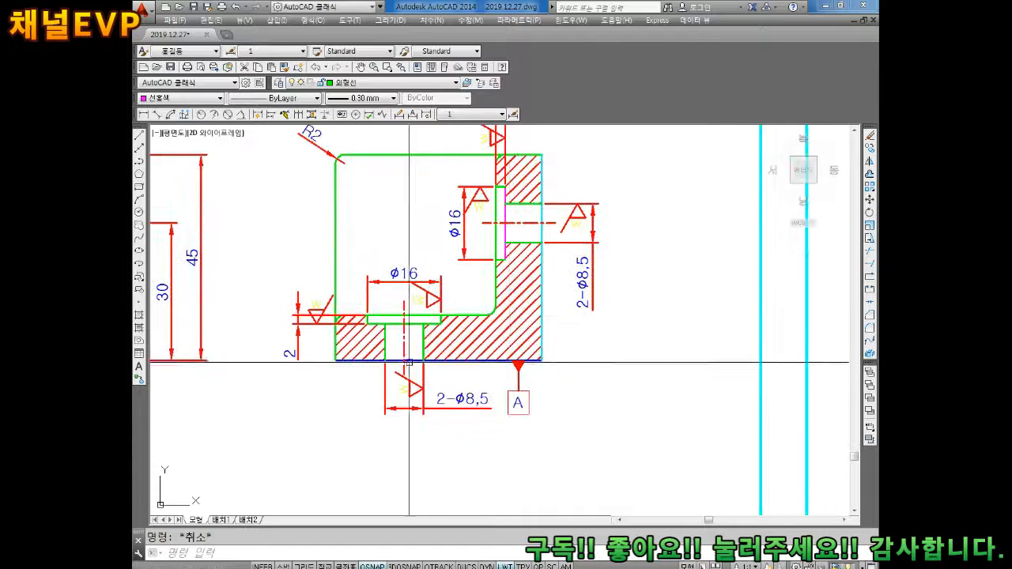
middle_drag(599, 289, 575, 317)
middle_drag(572, 276, 565, 289)
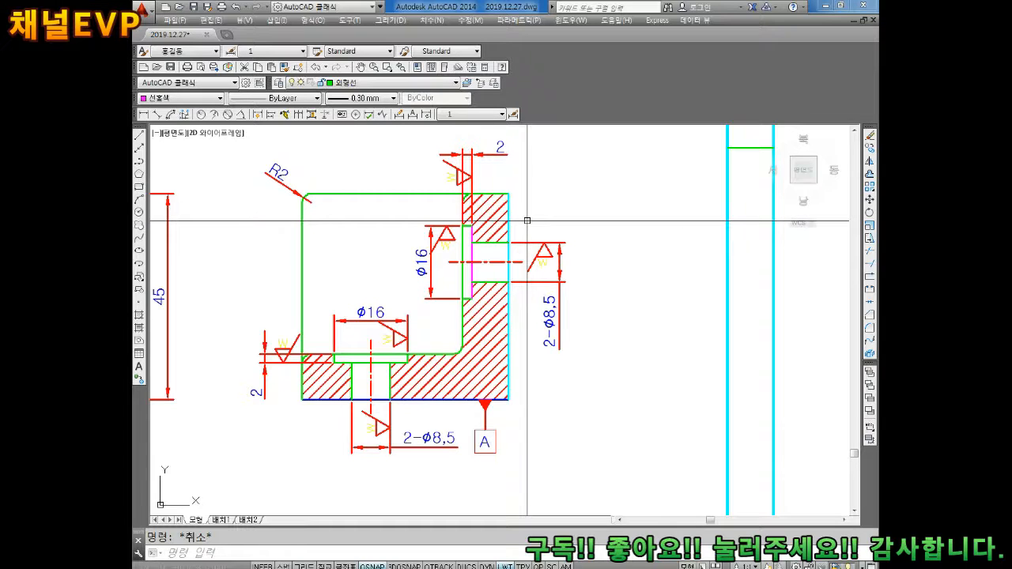
scroll(528, 221, down, 3)
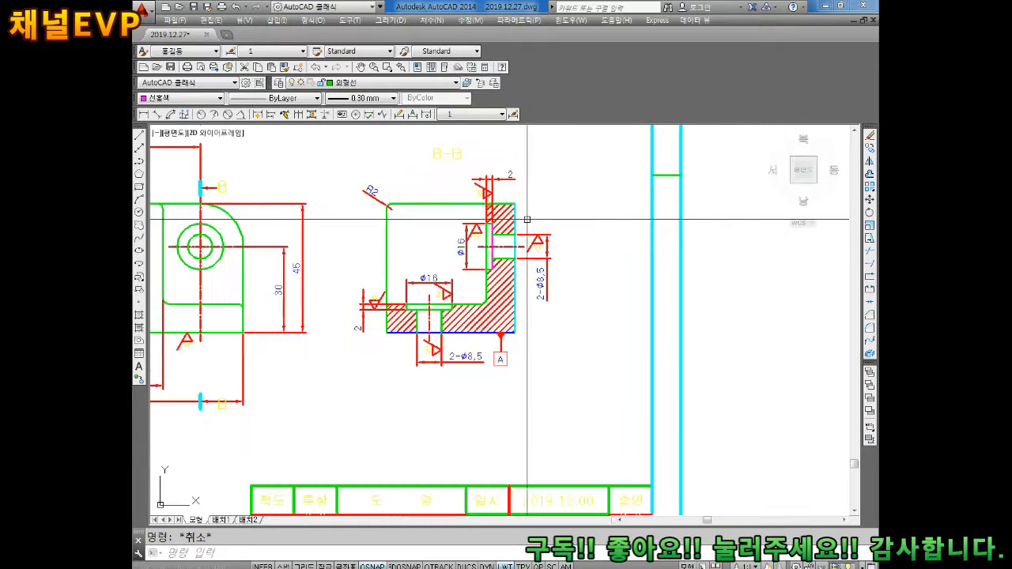
middle_drag(527, 219, 514, 279)
scroll(514, 279, up, 4)
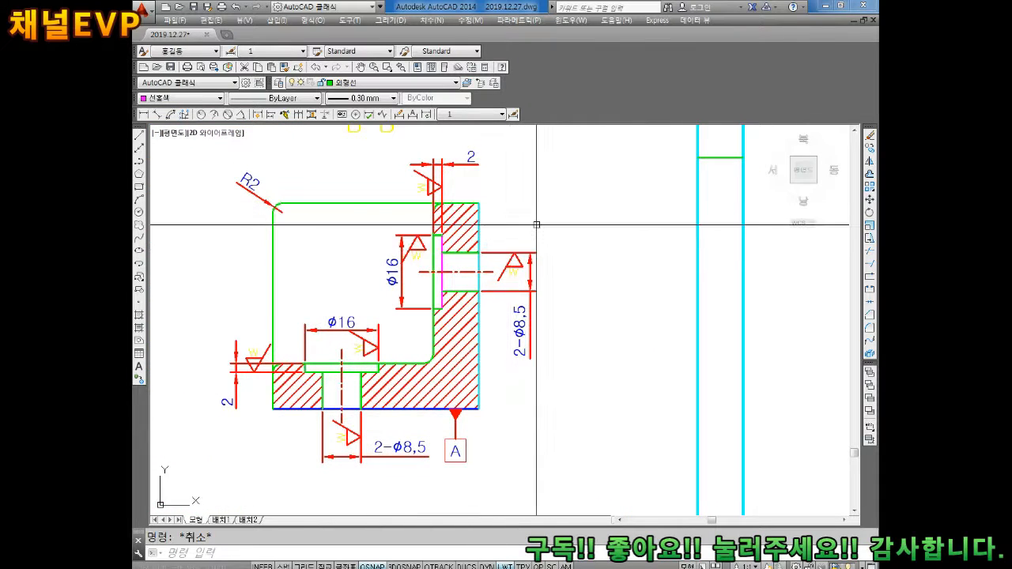
scroll(536, 224, down, 4)
mouse_move(536, 223)
middle_down()
mouse_move(540, 340)
mouse_move(513, 276)
middle_up()
scroll(494, 269, up, 2)
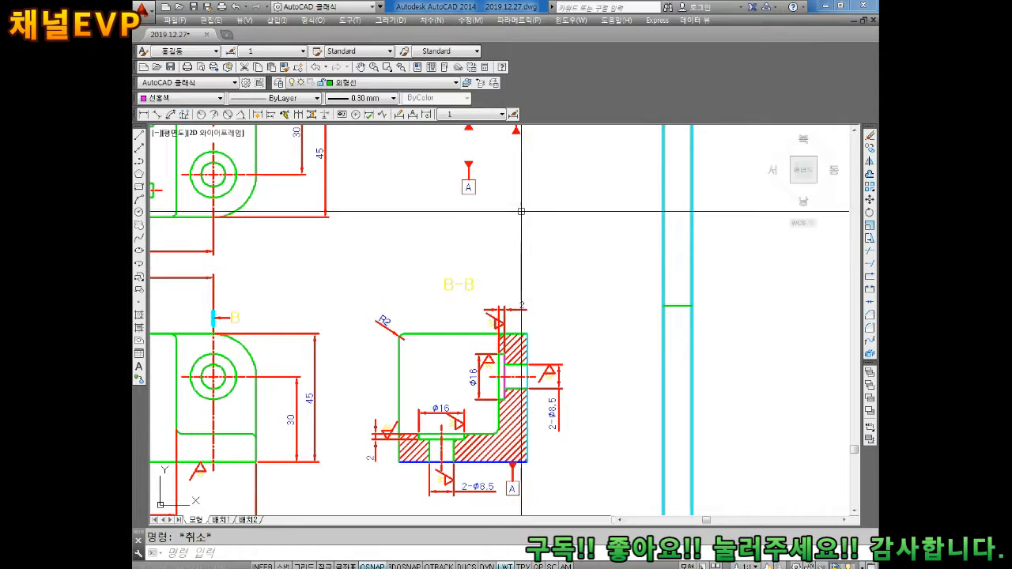
Start a geometric tolerance and choose perpendicularity as its characteristic symbol
middle_drag(513, 271, 495, 335)
scroll(466, 285, up, 2)
middle_drag(465, 283, 441, 257)
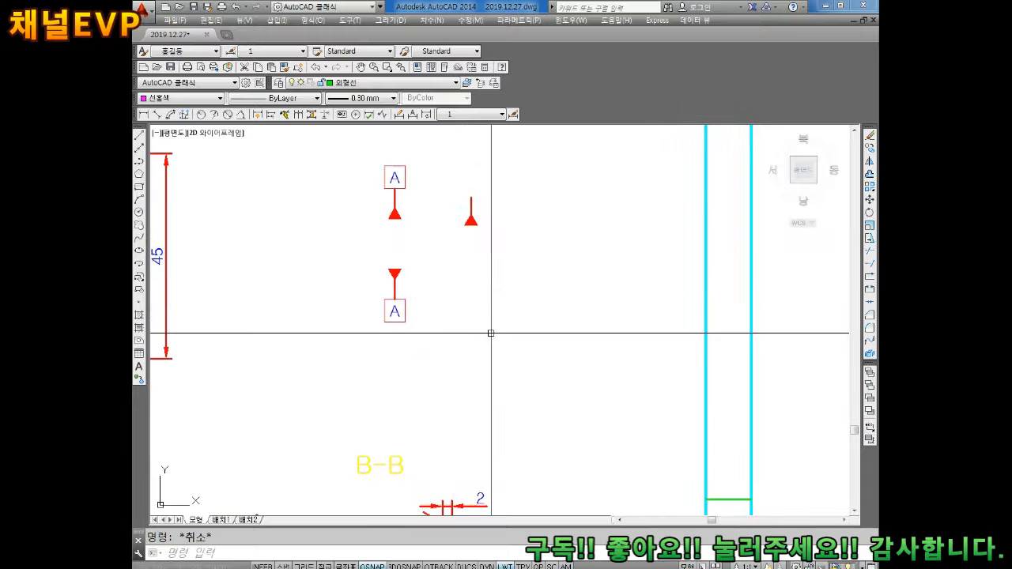
middle_drag(493, 337, 479, 295)
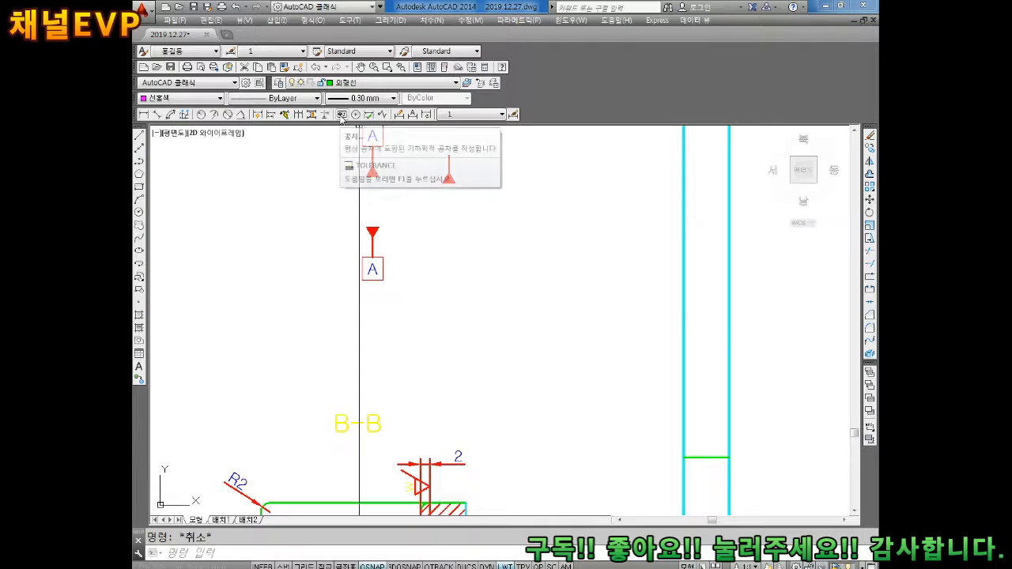
click(341, 115)
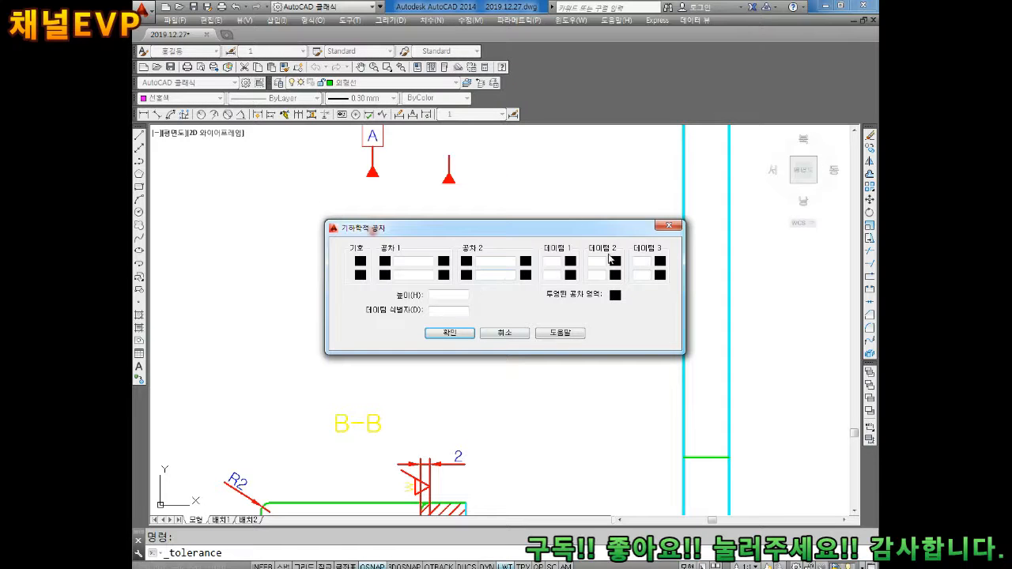
drag(555, 229, 579, 242)
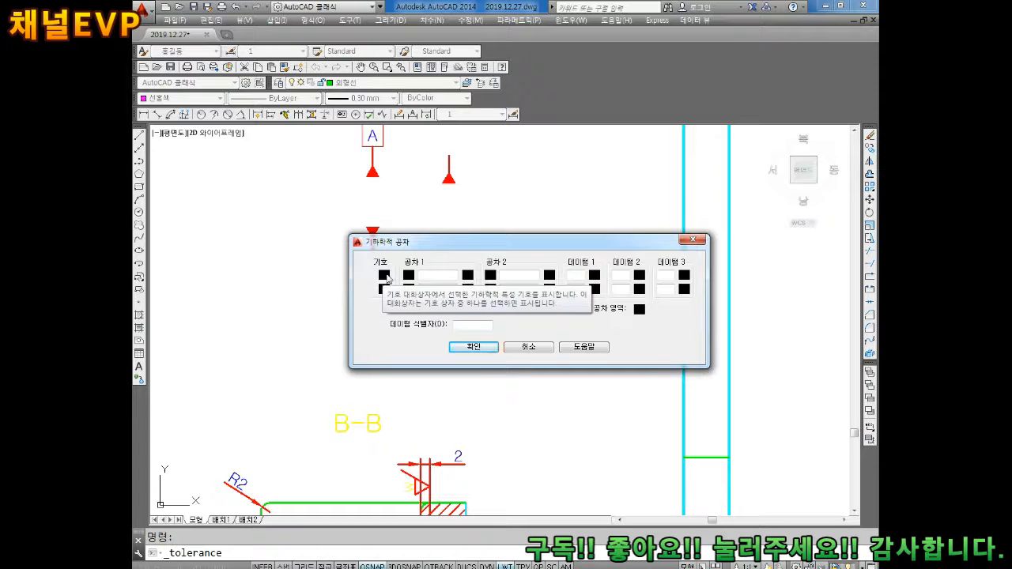
click(384, 276)
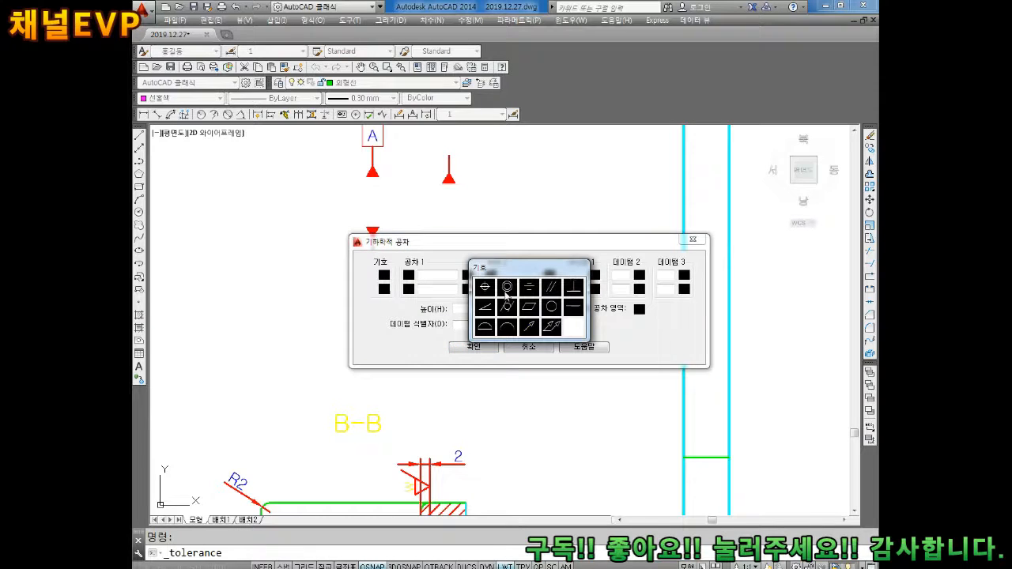
click(573, 288)
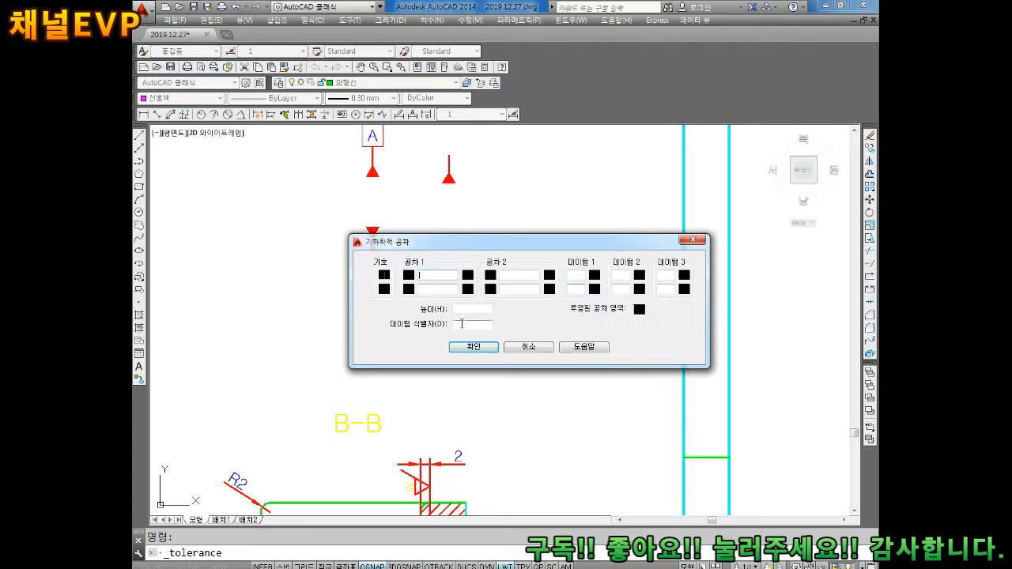
Set tolerance 1 to 0.021 and datum 1 to A, and place the perpendicularity frame above section B-B, beyond its outer edge
click(409, 276)
click(469, 276)
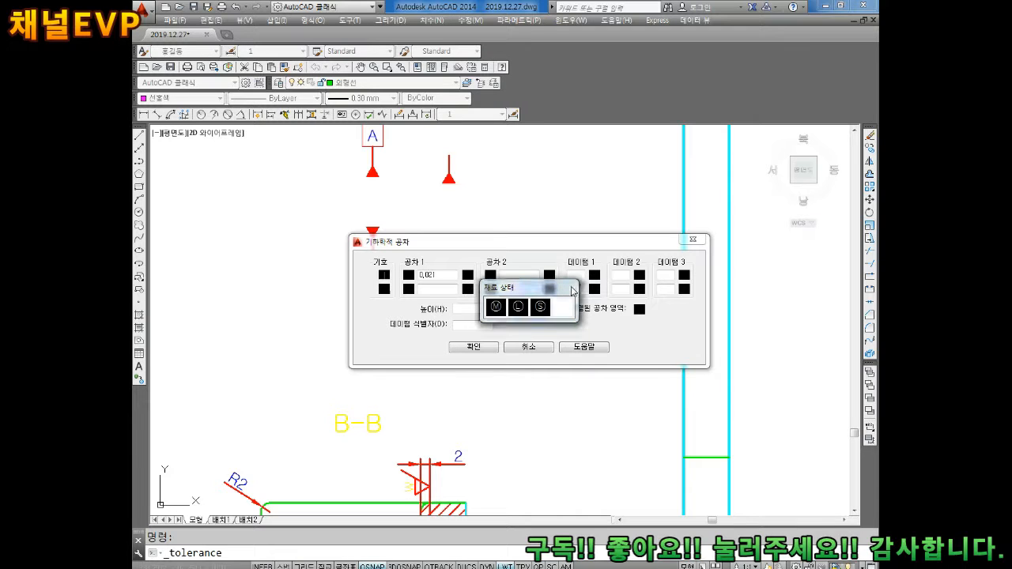
key(Escape)
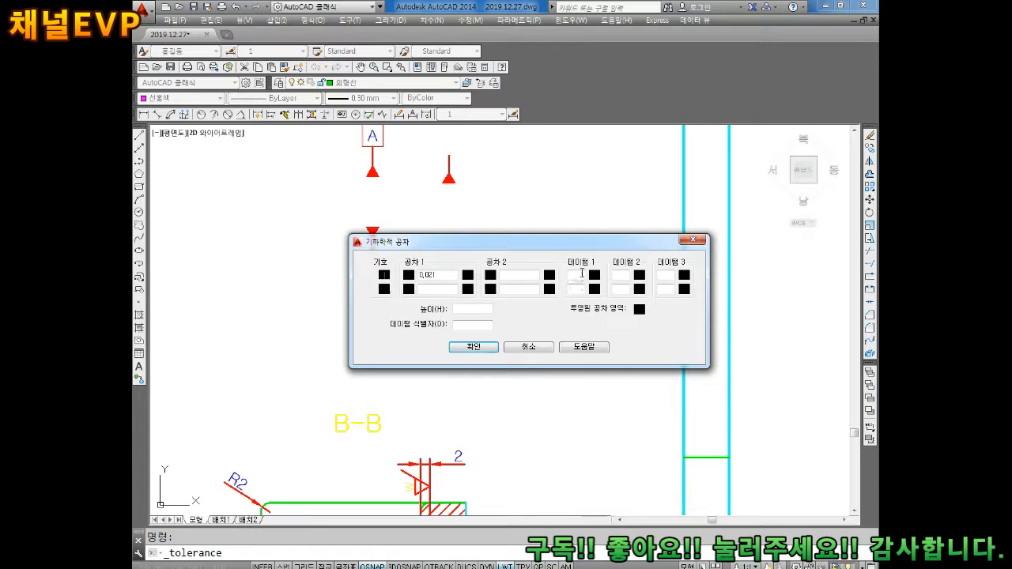
text(a)
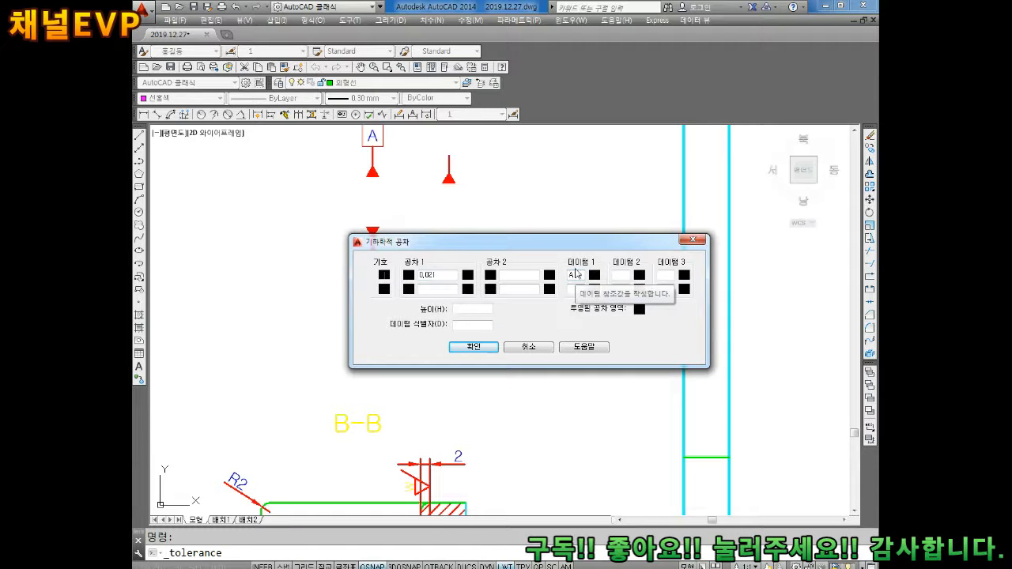
click(473, 347)
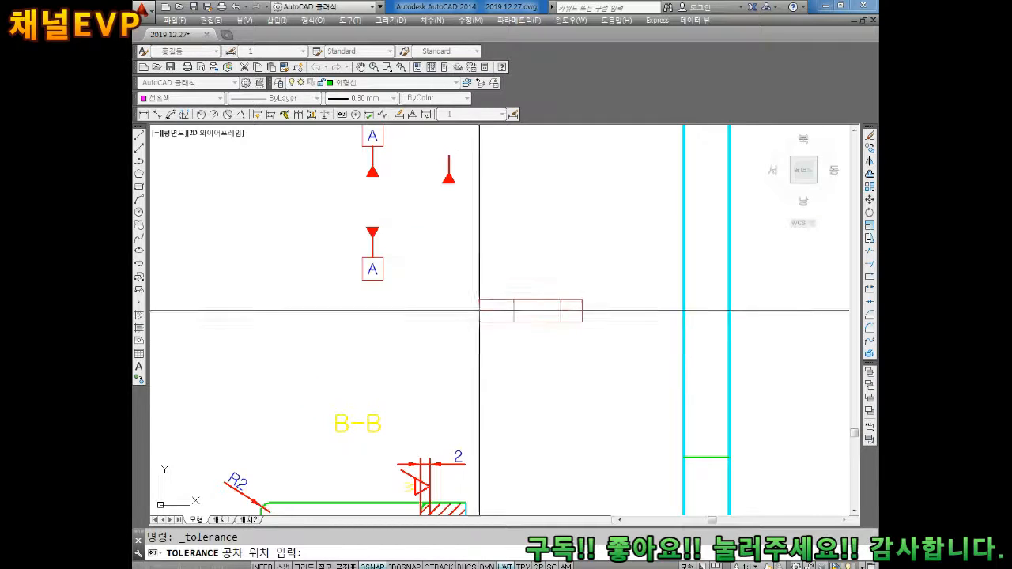
scroll(483, 395, down, 2)
mouse_move(519, 448)
middle_down()
mouse_move(452, 348)
mouse_move(443, 310)
mouse_move(400, 299)
middle_up()
scroll(404, 338, up, 2)
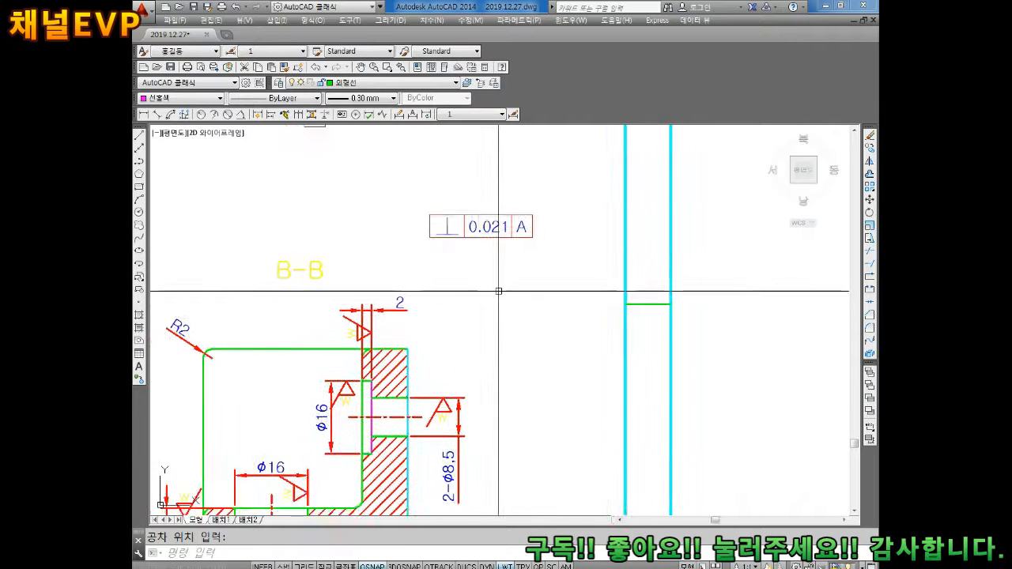
Move the perpendicularity tolerance frame down beside the upper part of section B-B's vertical outer edge
mouse_move(490, 273)
middle_down()
mouse_move(508, 291)
mouse_move(532, 280)
middle_up()
scroll(509, 291, up, 2)
scroll(518, 279, down, 2)
key(Escape)
mouse_move(561, 327)
middle_down()
mouse_move(540, 287)
mouse_move(509, 267)
middle_up()
middle_drag(454, 228, 447, 256)
text(M)
key(Return)
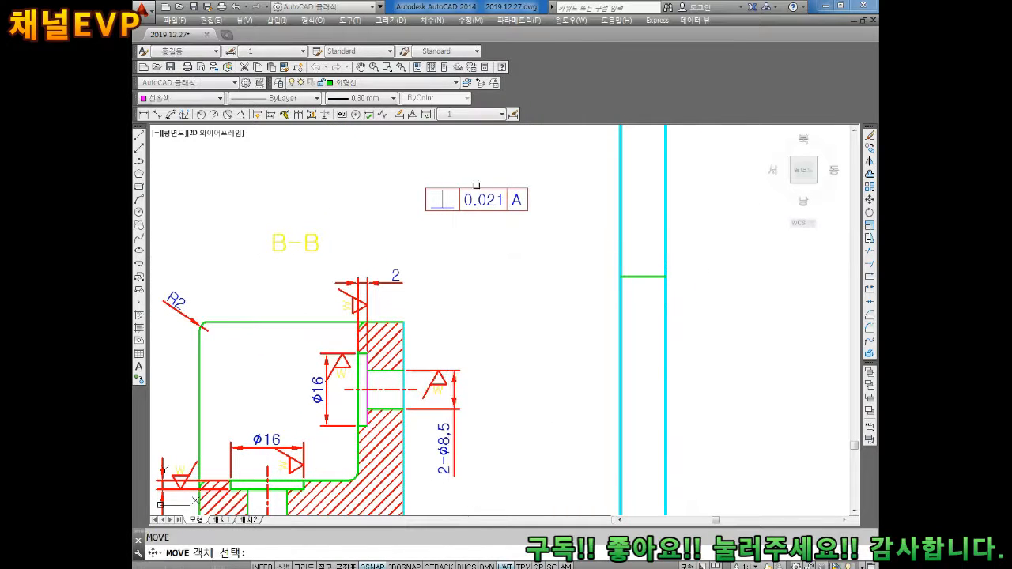
click(475, 200)
key(Return)
click(477, 210)
click(521, 355)
scroll(464, 356, up, 3)
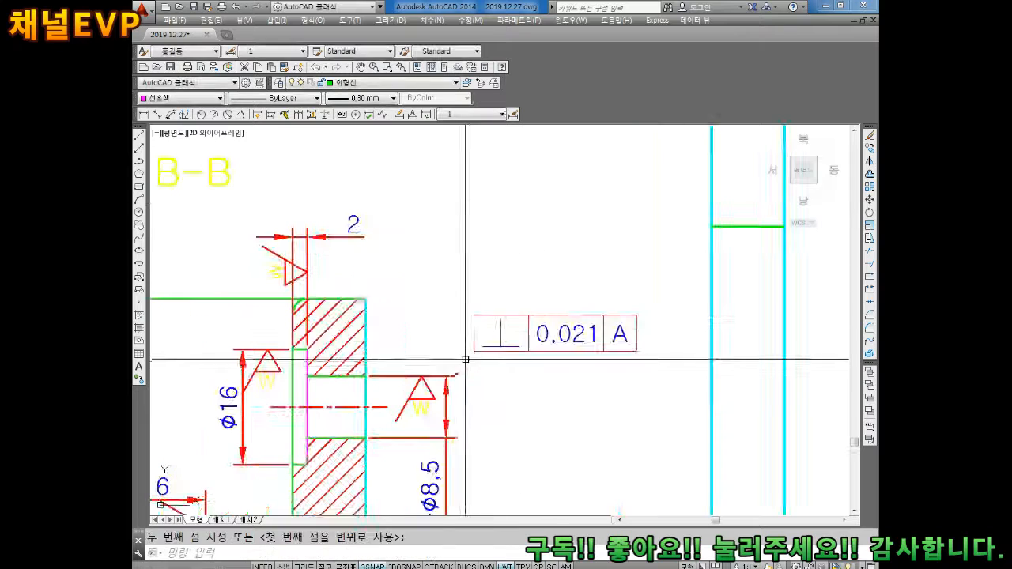
key(Escape)
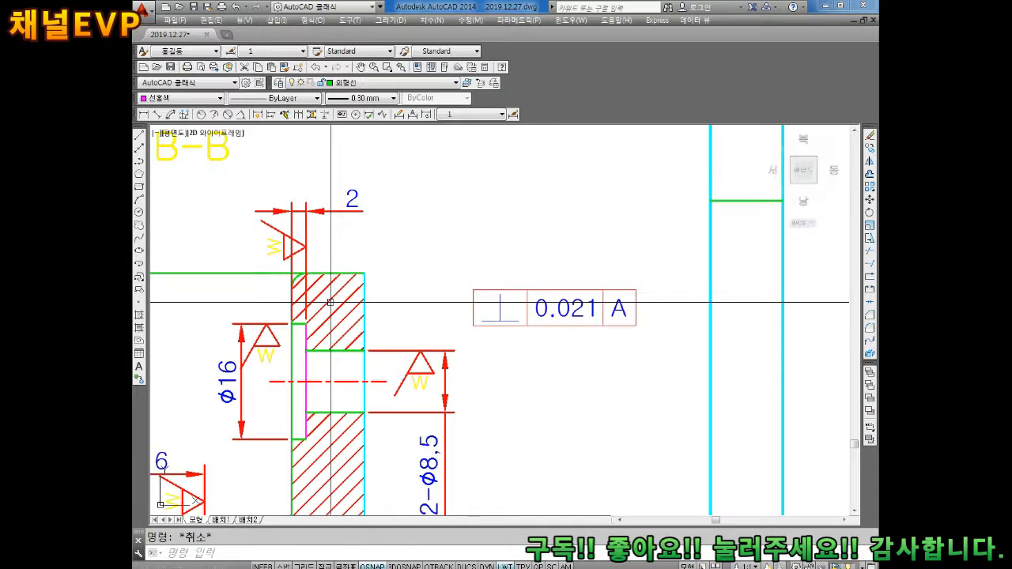
Draw a horizontal leader with its arrowhead just short of section B-B's cyan outer edge, running toward the tolerance frame with ortho on
scroll(368, 275, down, 2)
middle_drag(375, 271, 403, 246)
middle_drag(438, 199, 466, 229)
click(287, 115)
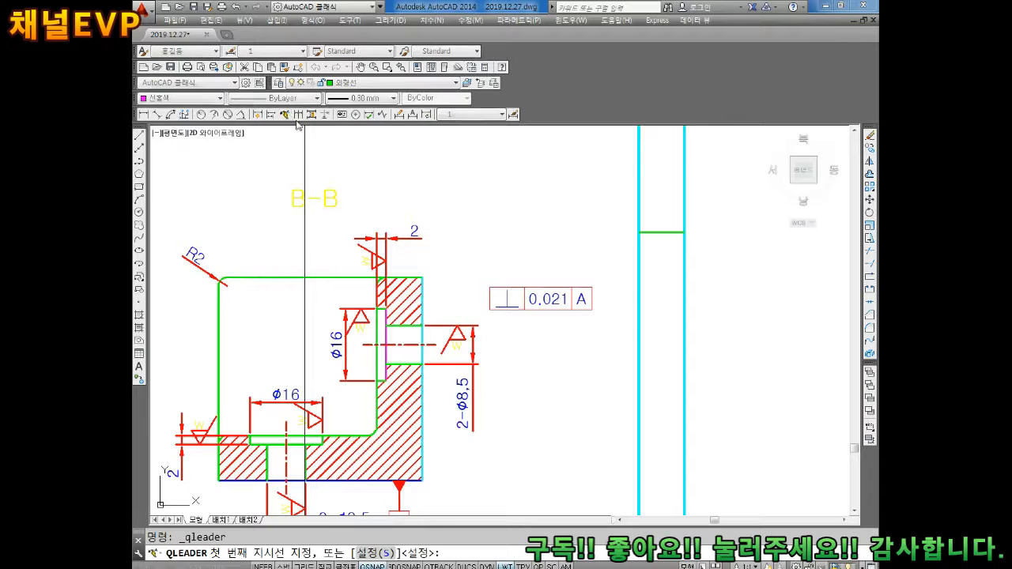
scroll(447, 285, up, 2)
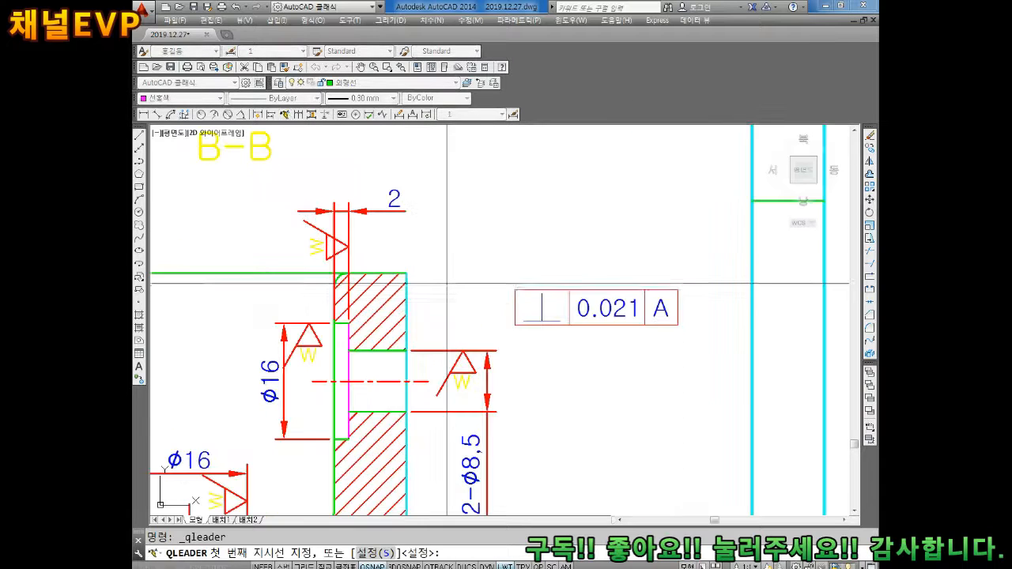
scroll(407, 308, up, 6)
click(407, 318)
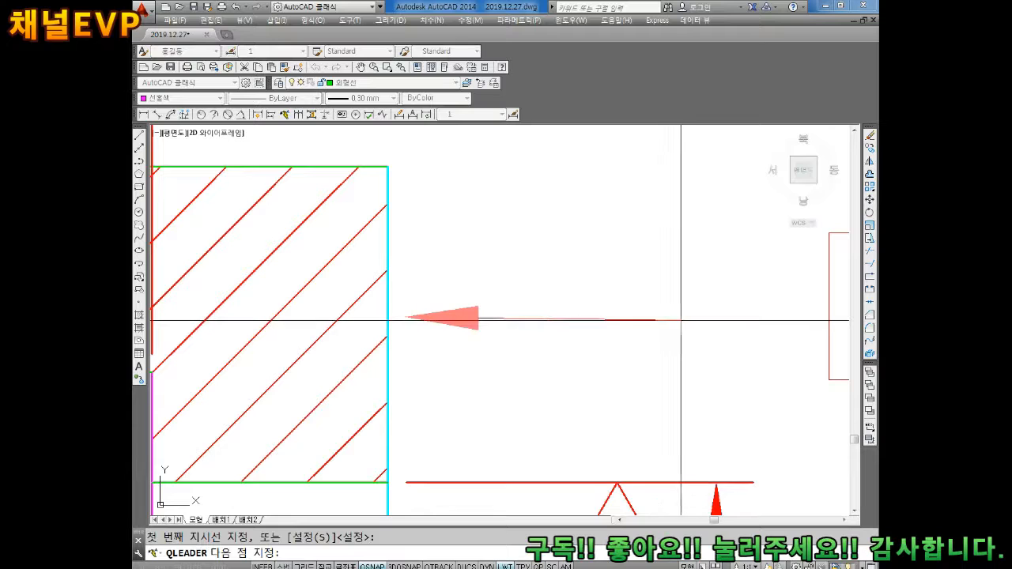
scroll(681, 321, down, 3)
key(F8)
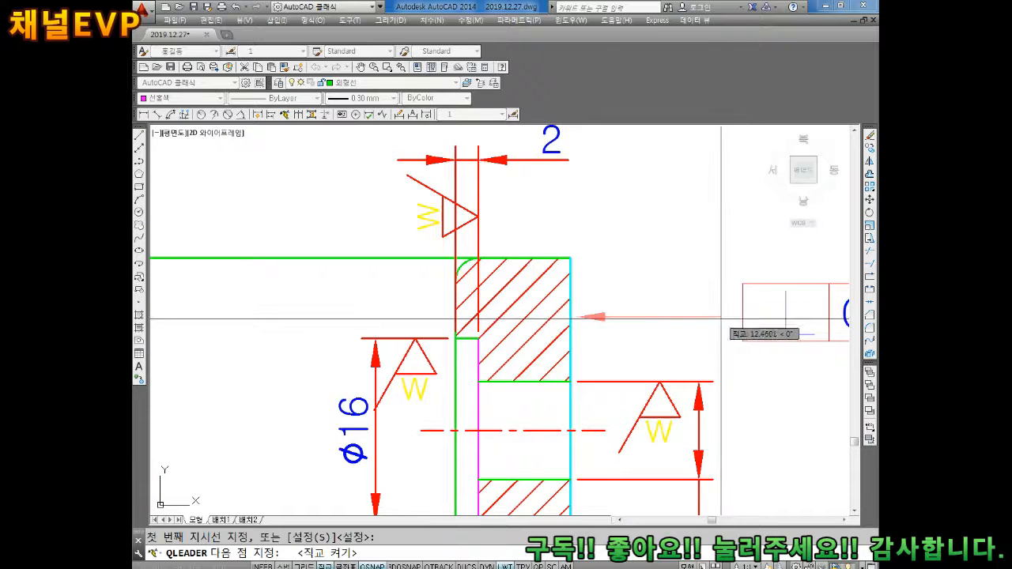
key(Escape)
Move the perpendicularity tolerance frame onto the free end of the horizontal leader
scroll(593, 303, up, 2)
scroll(555, 308, down, 2)
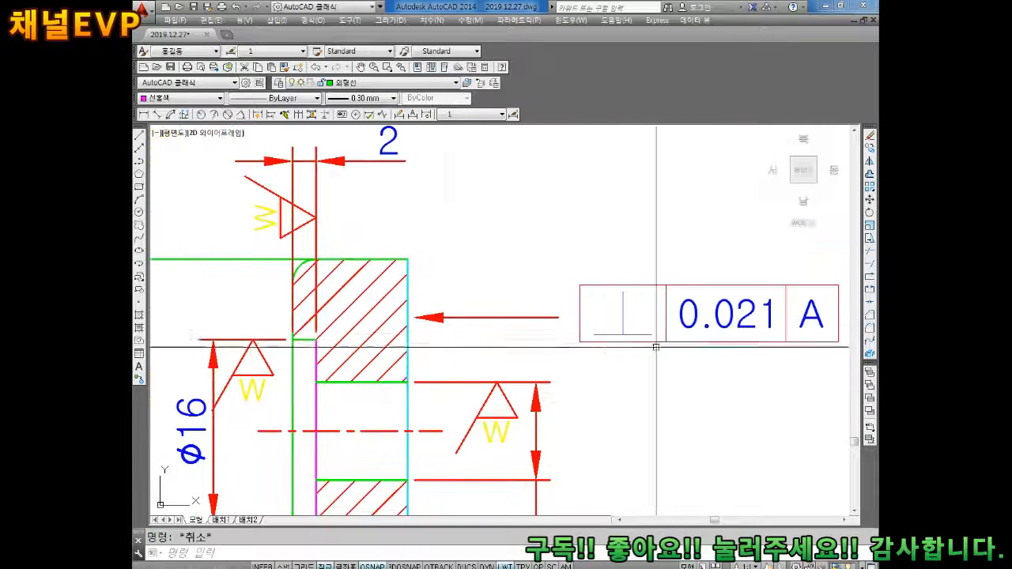
middle_drag(600, 317, 548, 303)
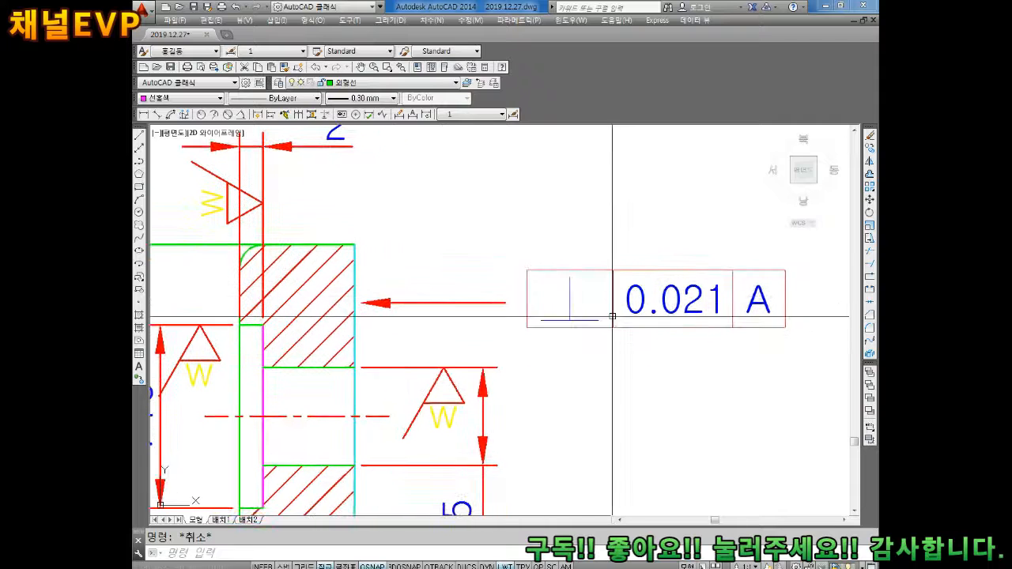
text(m)
key(space)
click(589, 239)
click(537, 323)
key(space)
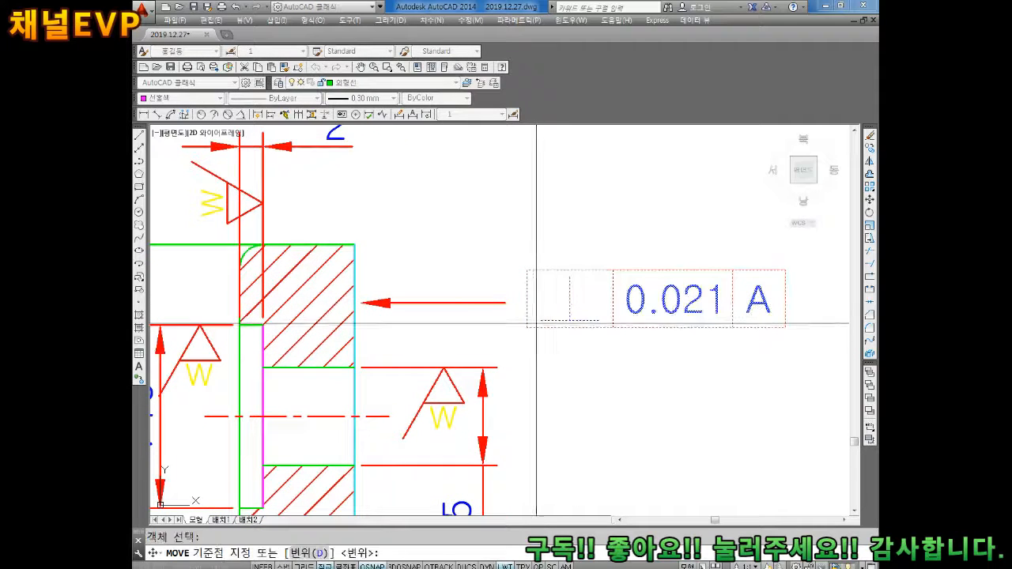
key(Escape)
middle_drag(508, 316, 544, 319)
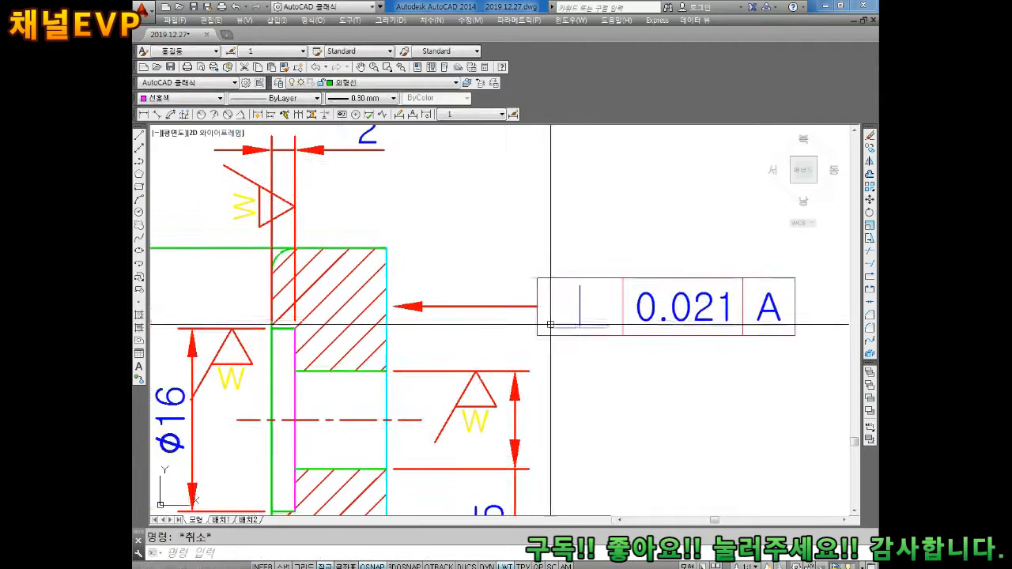
Move the leader and tolerance frame together so the arrow tip touches section B-B's cyan outer edge
text(m)
key(space)
click(615, 242)
click(464, 336)
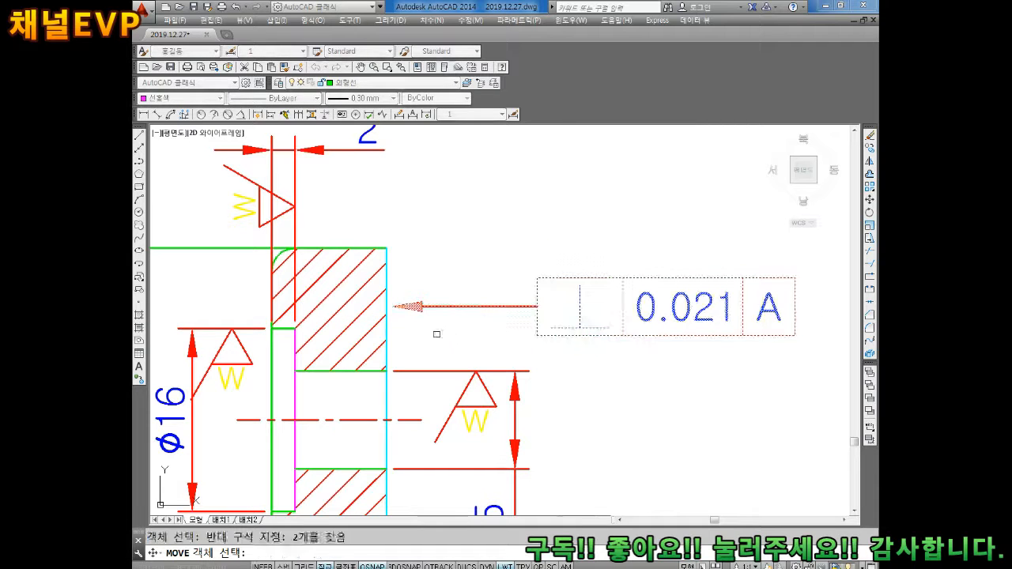
key(space)
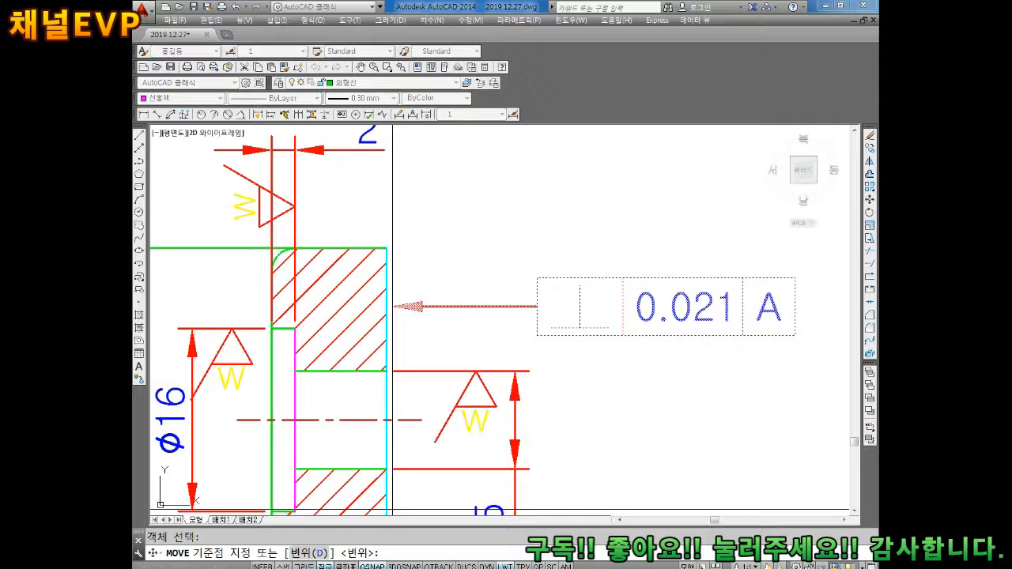
scroll(394, 307, up, 10)
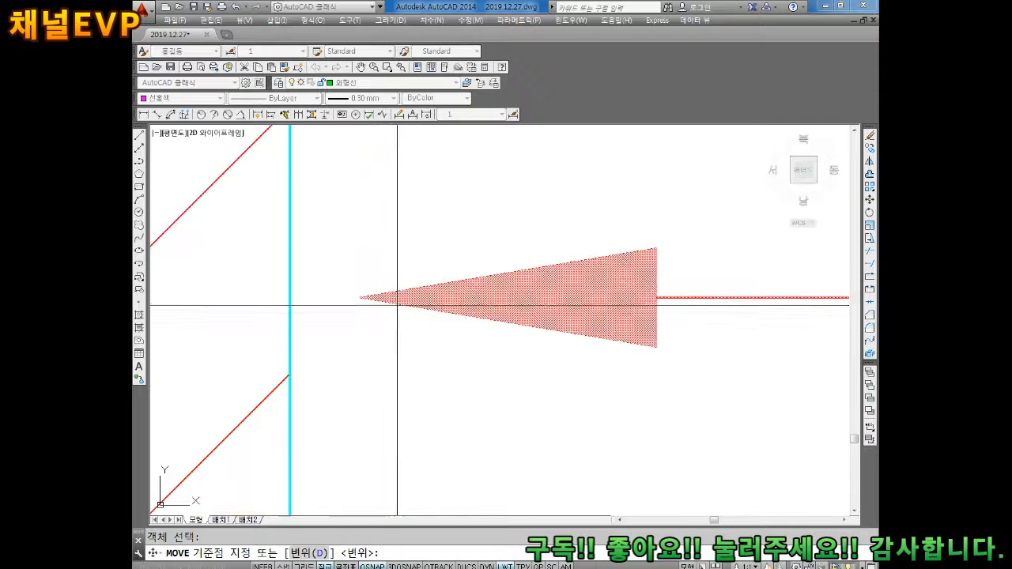
click(360, 298)
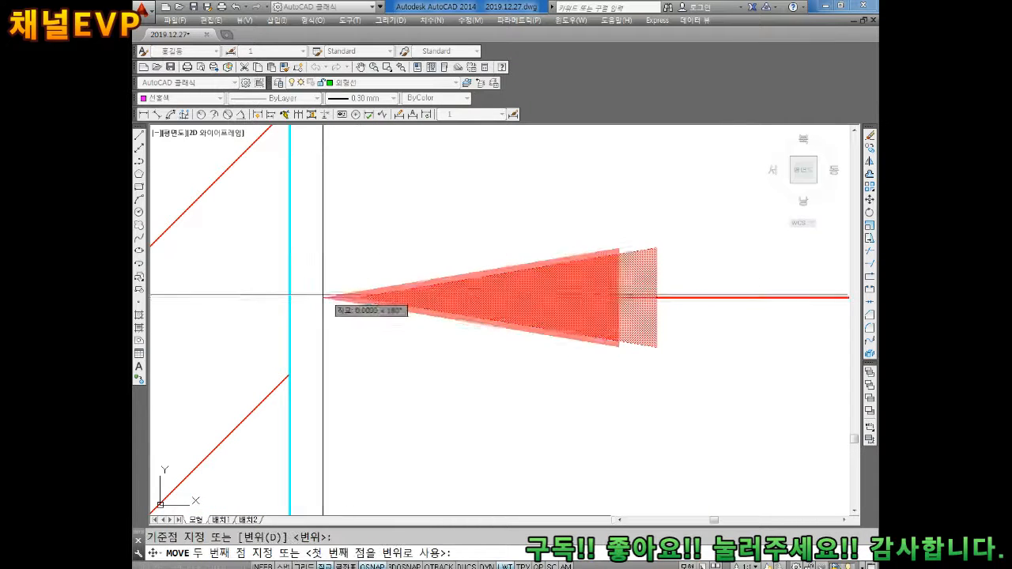
click(289, 298)
key(Escape)
scroll(423, 324, down, 10)
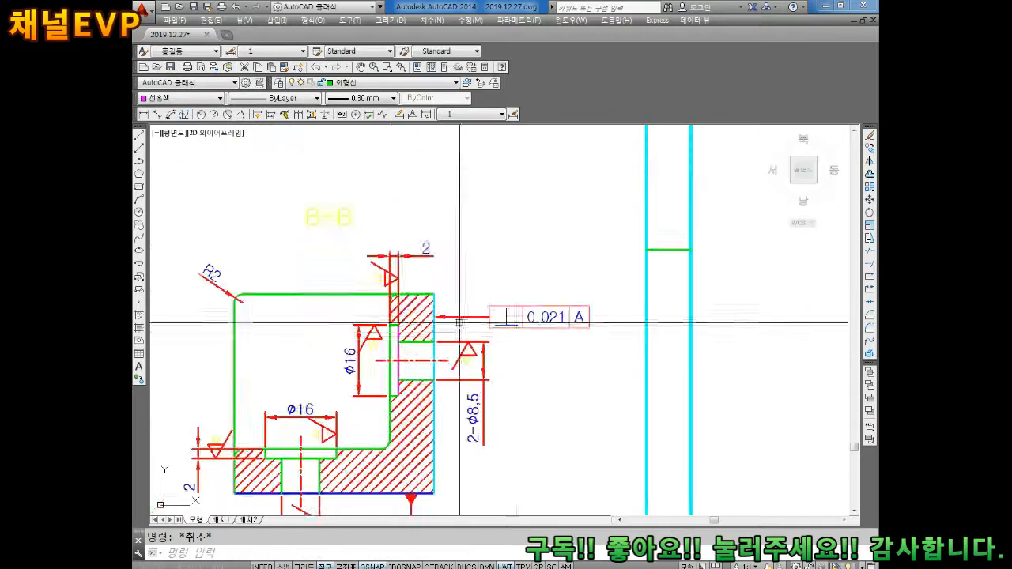
Examine the perpendicularity tolerance on the vertical outer edge in relation to datum A on section B-B's bottom edge
mouse_move(457, 301)
middle_down()
mouse_move(499, 371)
mouse_move(477, 348)
middle_up()
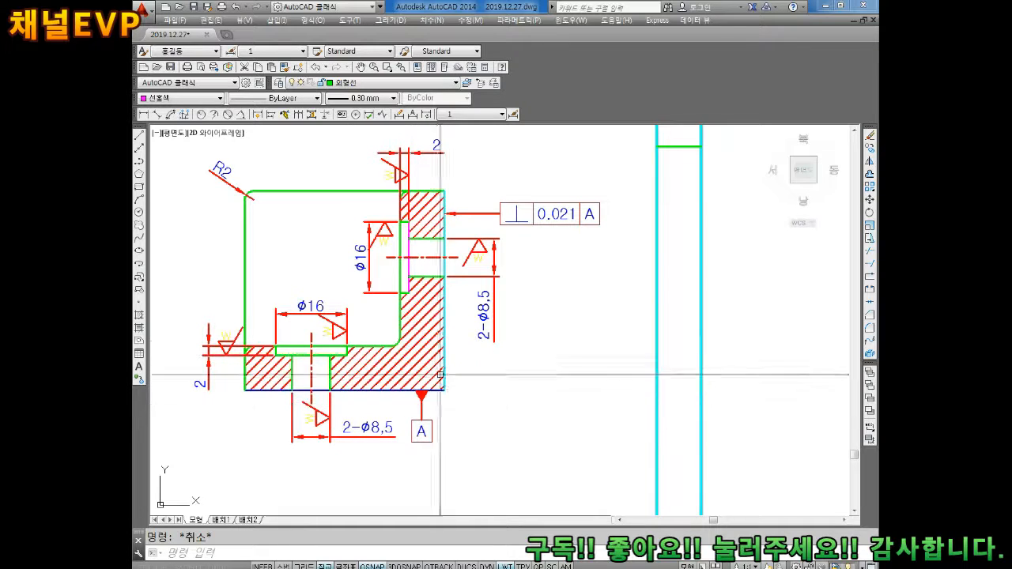
scroll(518, 280, up, 2)
middle_drag(518, 279, 510, 302)
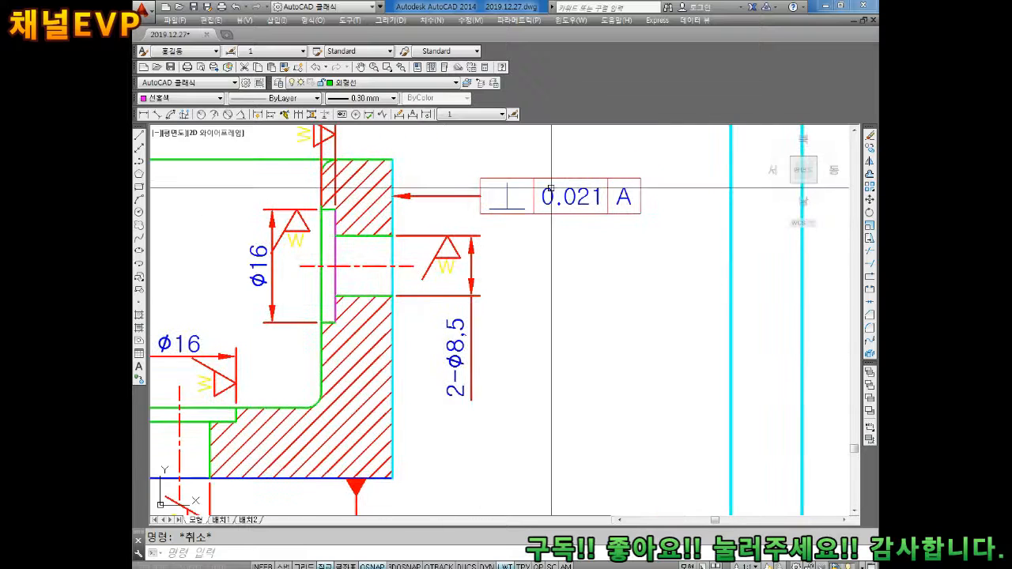
middle_drag(547, 204, 538, 213)
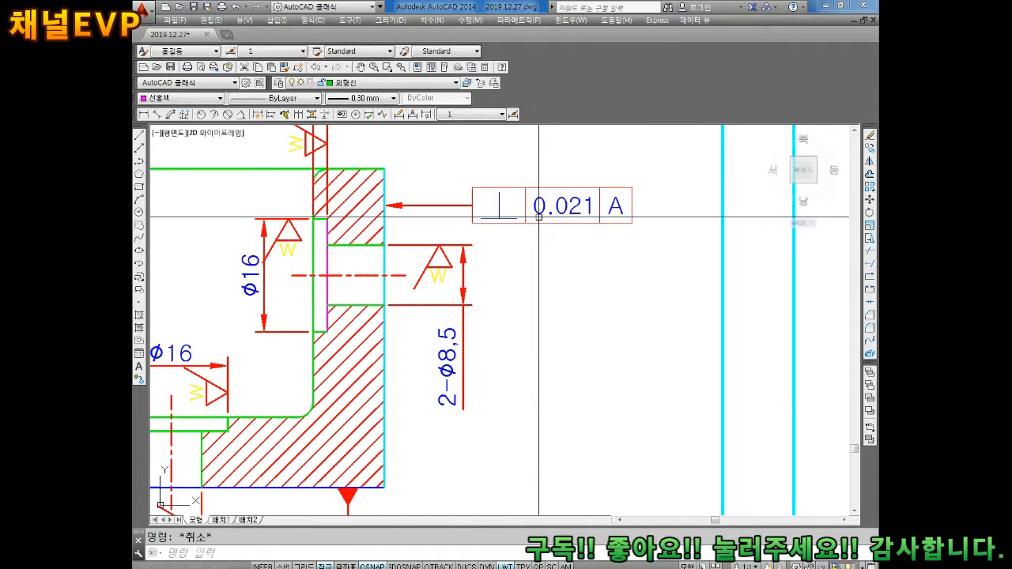
scroll(538, 216, down, 2)
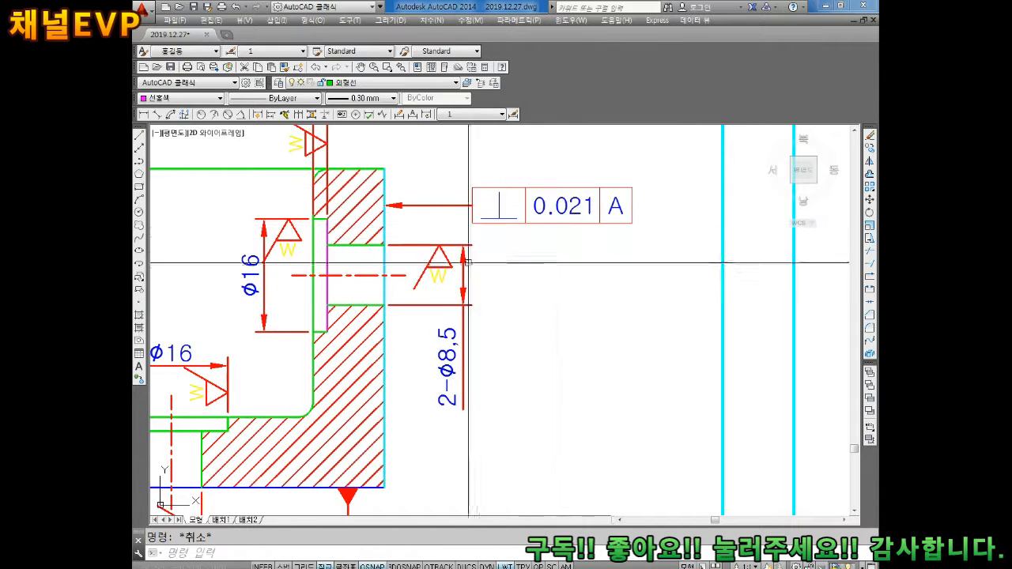
scroll(448, 270, down, 1)
middle_drag(448, 270, 473, 252)
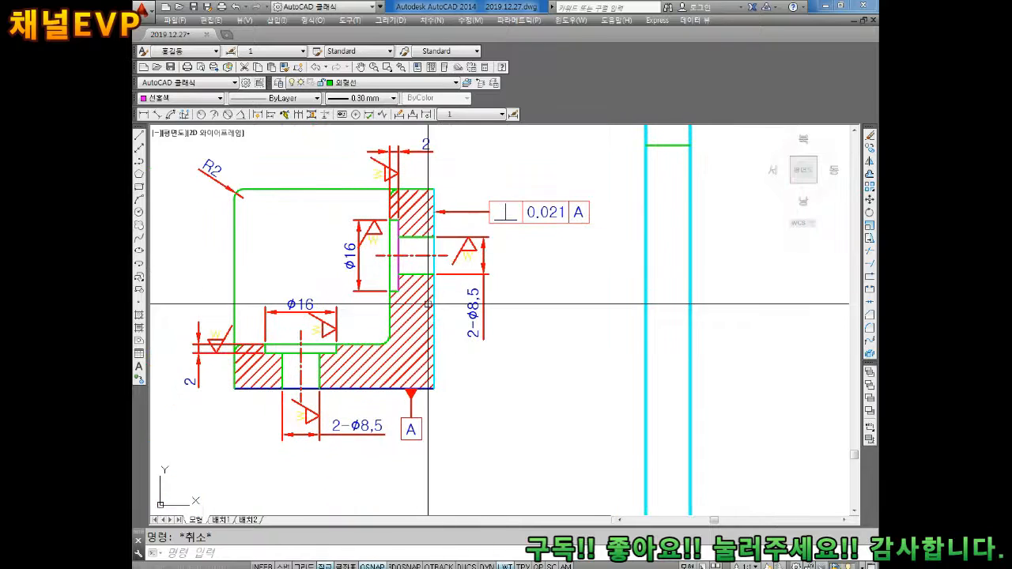
Add a horizontal linear dimension across section B-B's full bottom edge, placed below datum symbol A
click(144, 115)
scroll(266, 416, up, 2)
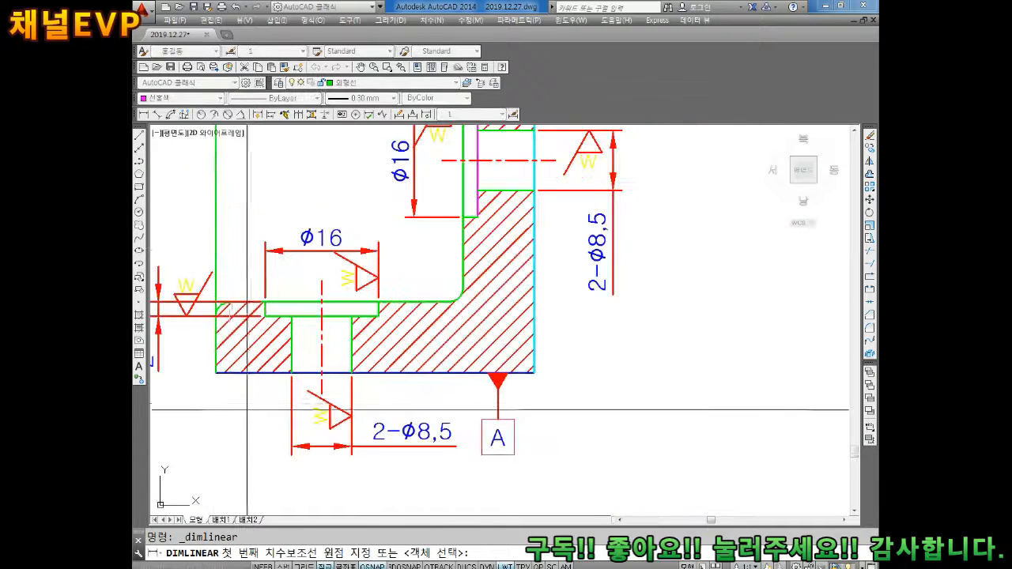
click(216, 372)
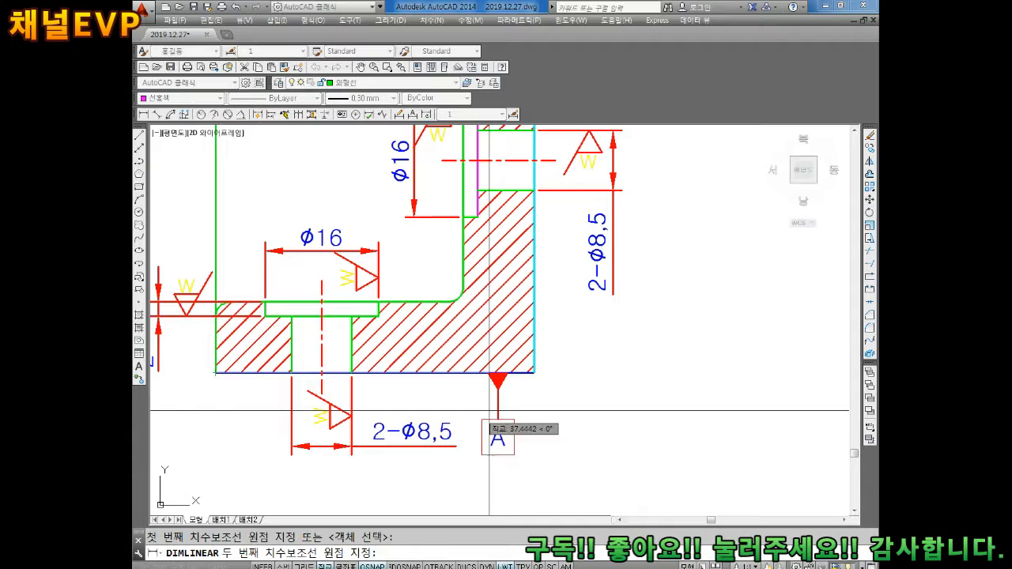
click(534, 372)
middle_drag(518, 420, 499, 314)
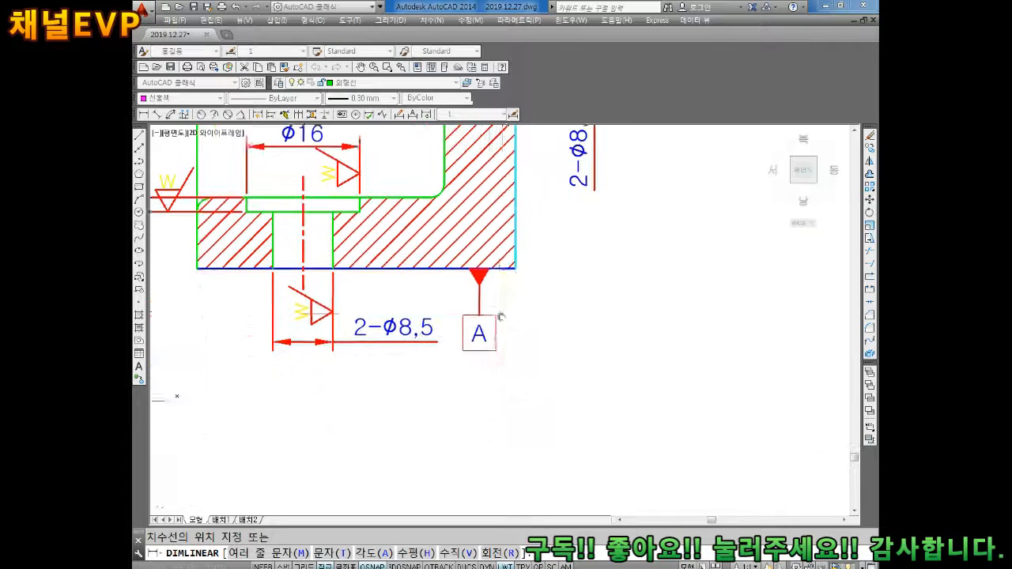
click(491, 408)
Dimension the overall width across section B-B's upper edge and override the dimension text with 45.021
scroll(532, 385, down, 2)
mouse_move(558, 358)
middle_down()
mouse_move(508, 410)
mouse_move(497, 448)
middle_up()
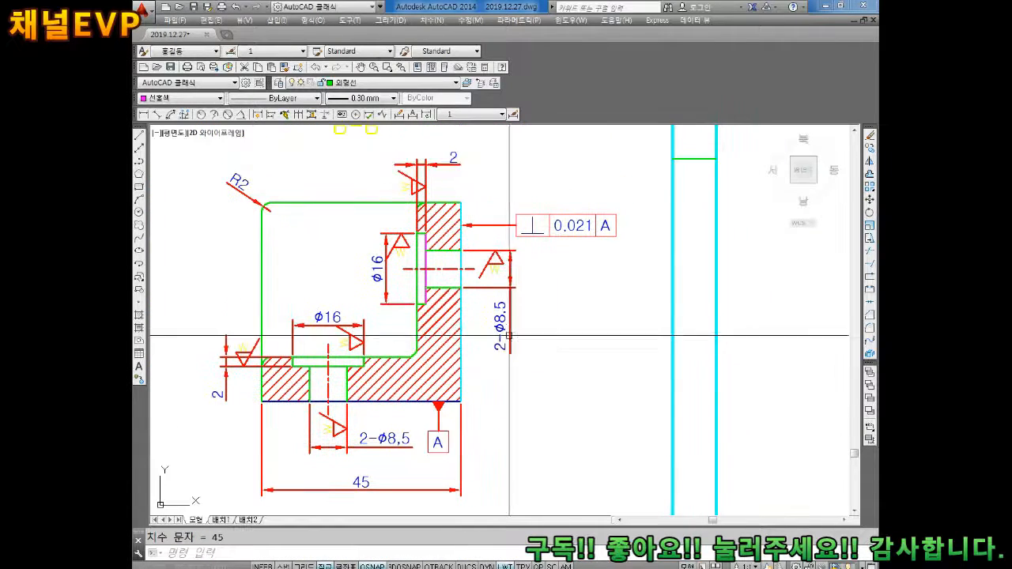
key(Return)
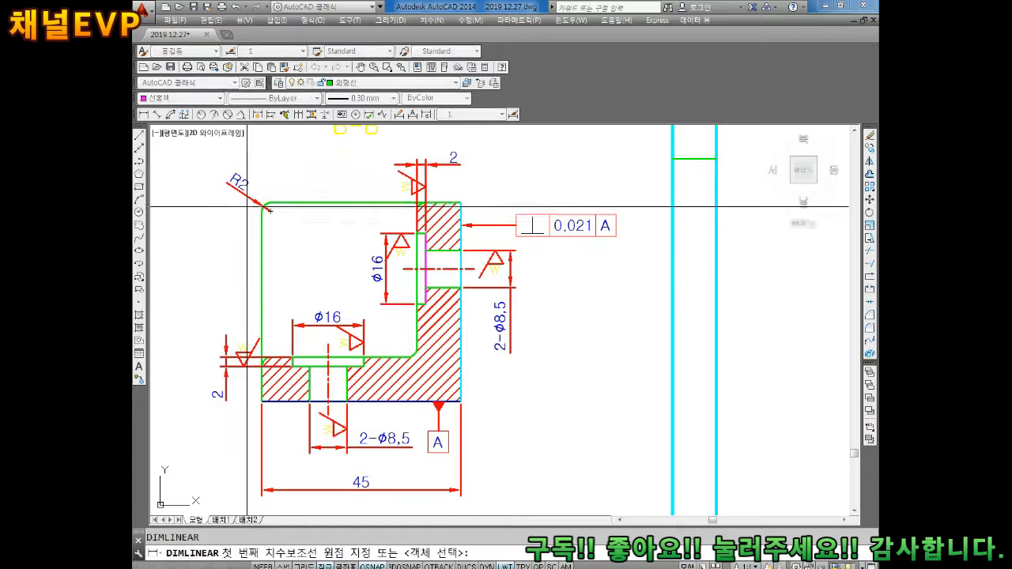
click(262, 211)
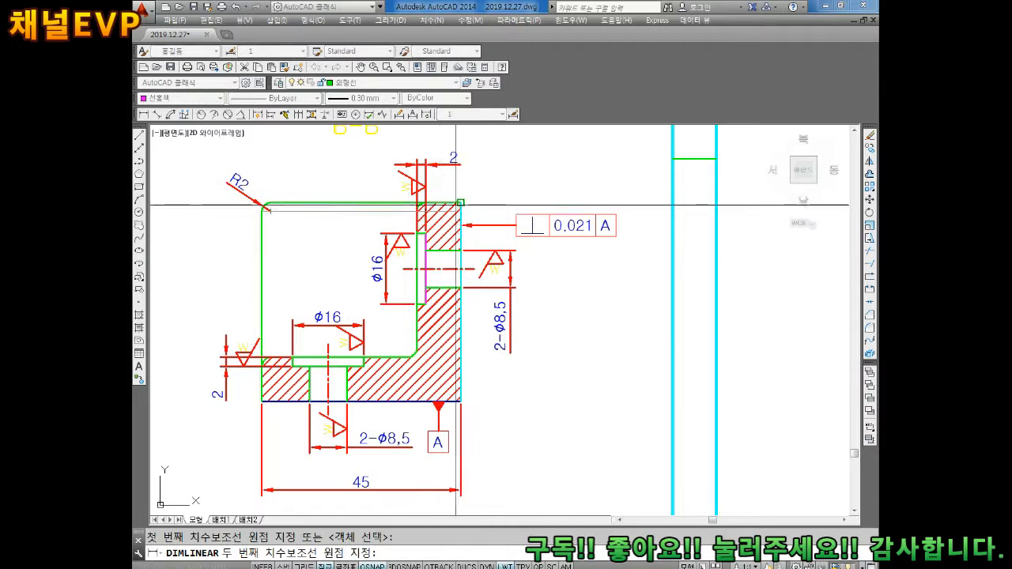
click(461, 203)
middle_drag(355, 154, 365, 213)
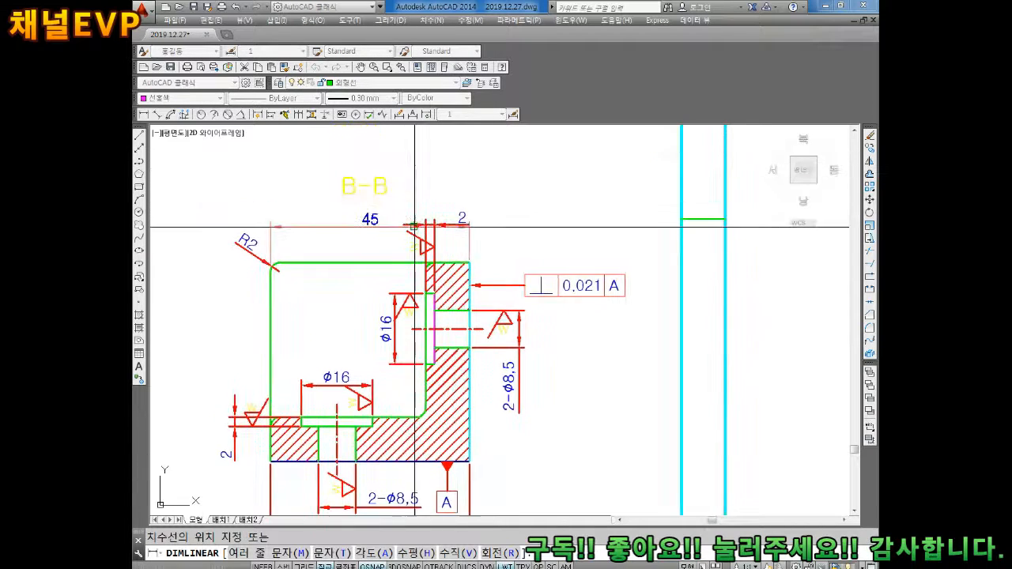
click(365, 204)
double_click(365, 201)
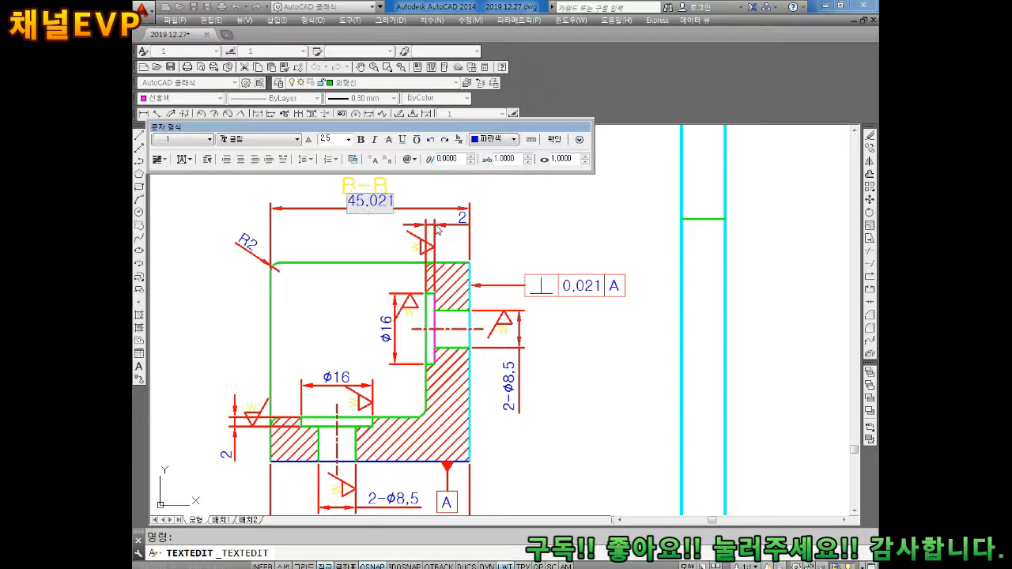
click(394, 290)
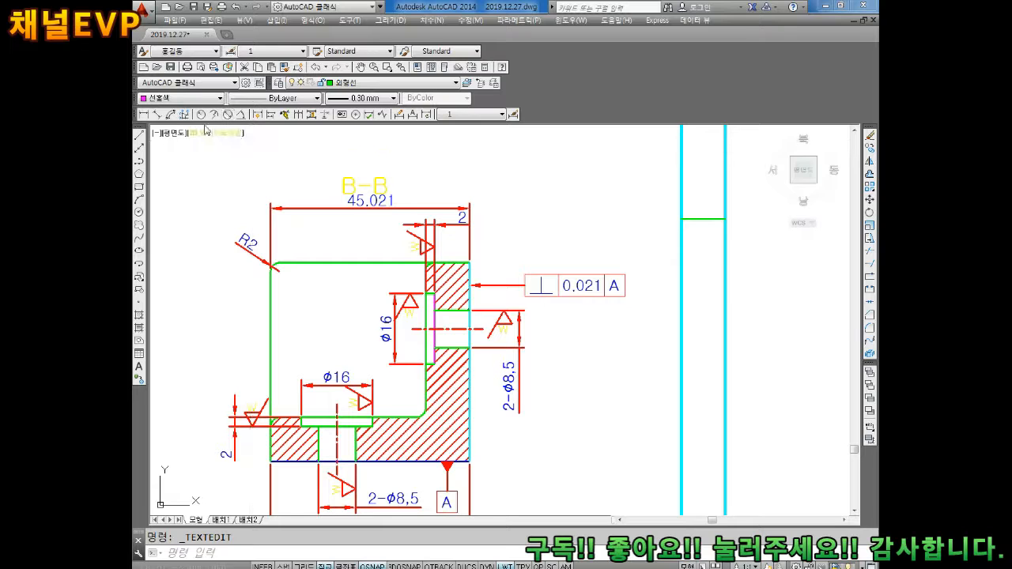
Draw small magenta circles on section B-B's two vertical edges at the height of the R2 corner, the first about 0.8 in radius
key(c)
key(Return)
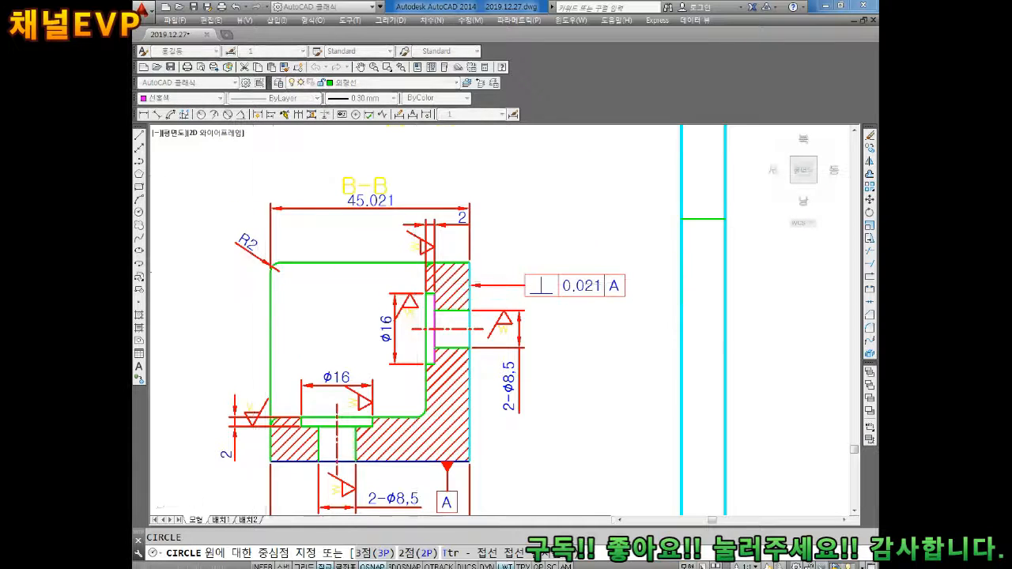
scroll(271, 266, up, 2)
click(271, 266)
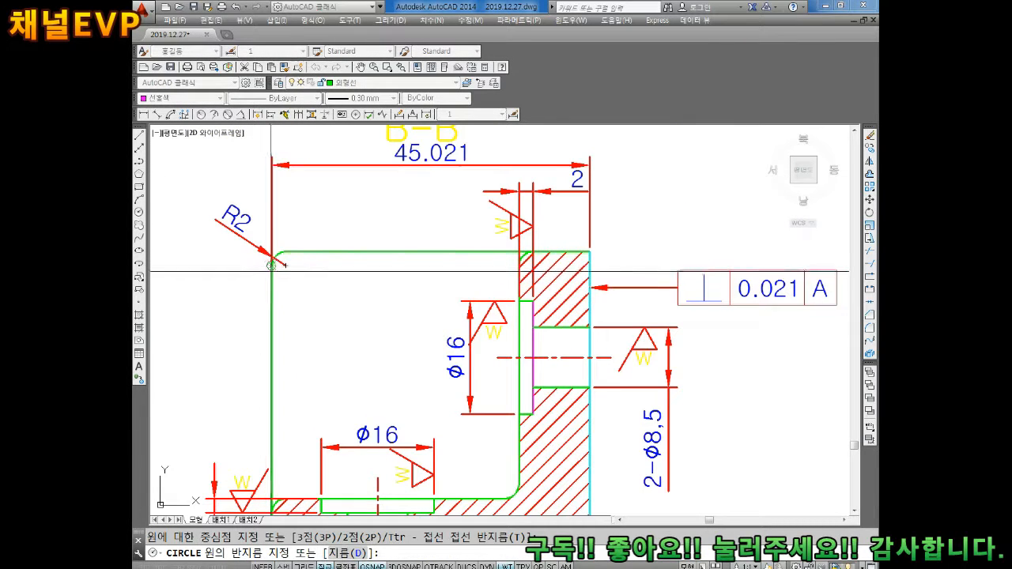
click(268, 271)
key(Return)
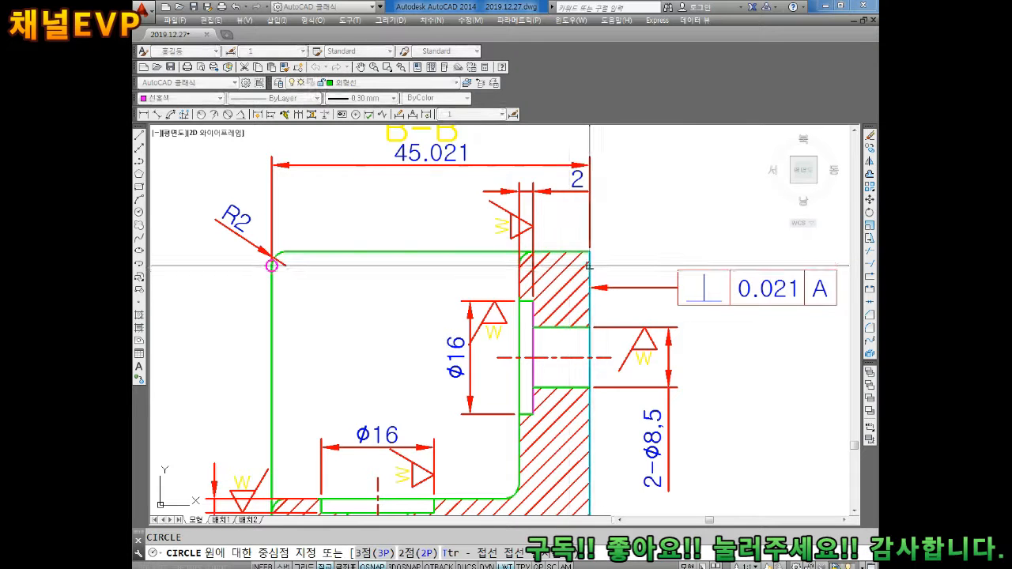
click(590, 266)
key(Return)
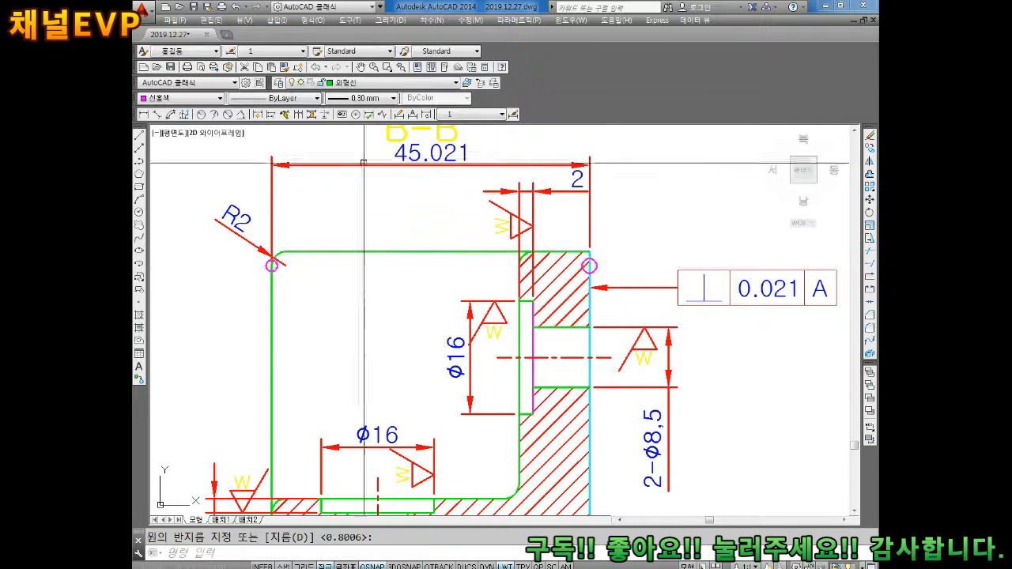
Change the upper width dimension's text to two stacked limits, 45.021 over 44.989
middle_drag(471, 163, 439, 217)
key(Escape)
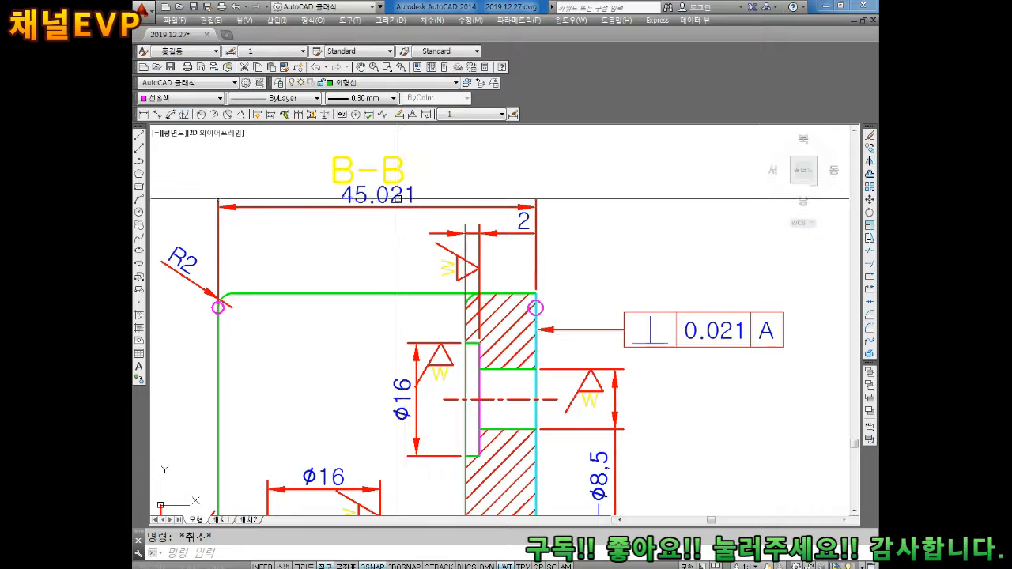
double_click(404, 200)
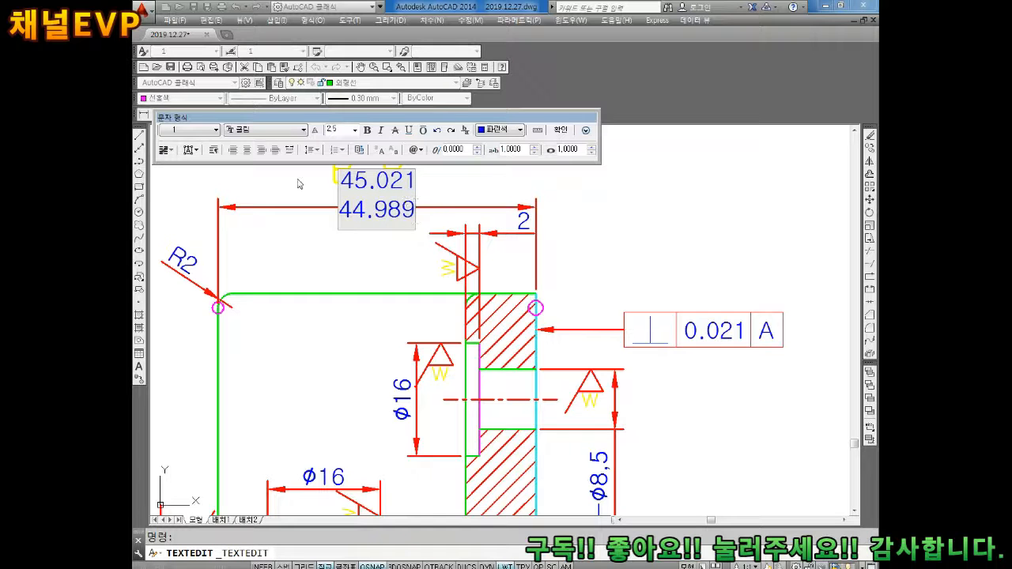
click(359, 285)
key(Escape)
Examine the upper width limits in relation to section B-B's upper edge and the datum A edge
middle_drag(434, 226, 453, 278)
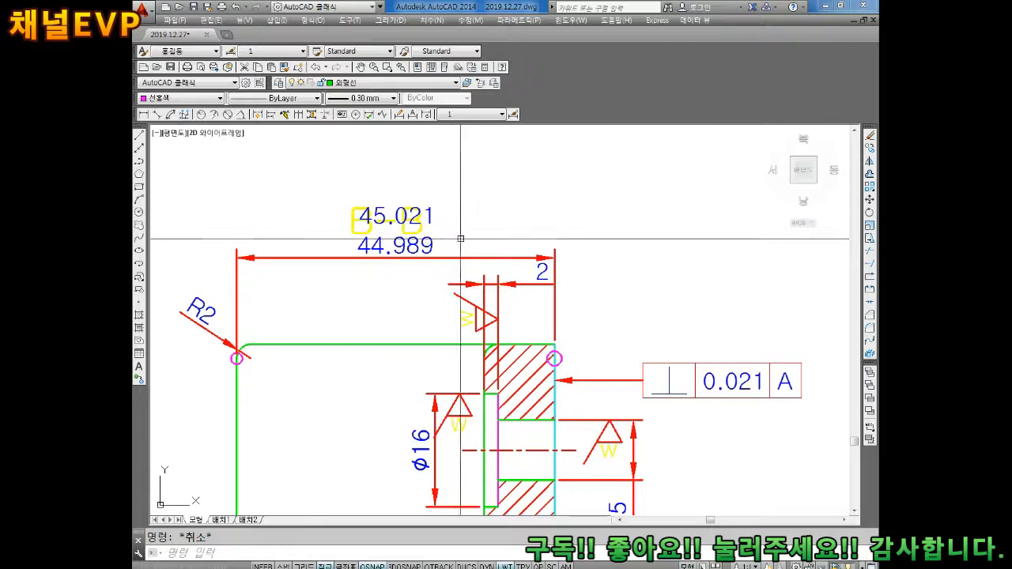
scroll(458, 313, down, 2)
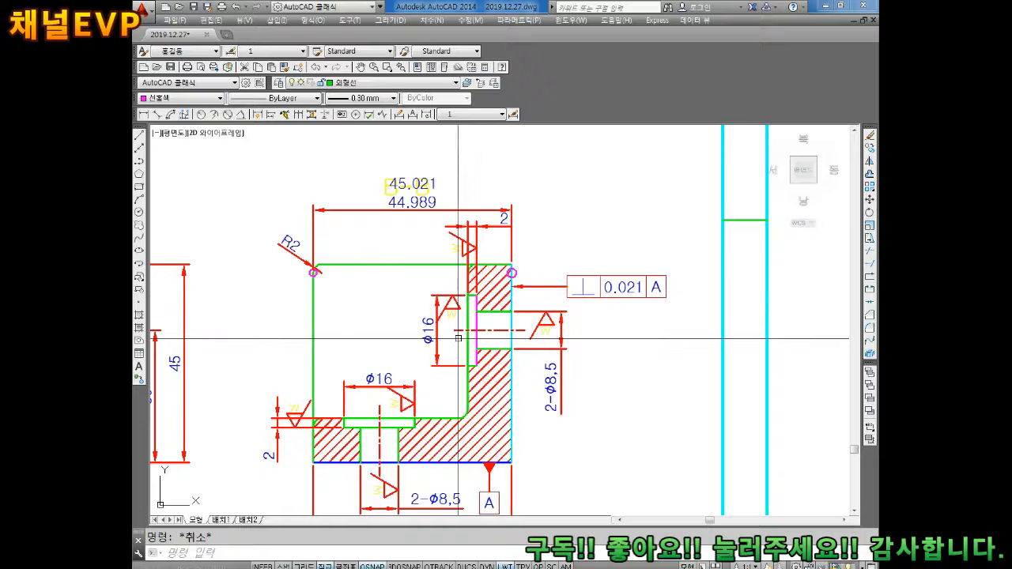
mouse_move(458, 338)
middle_down()
mouse_move(475, 313)
mouse_move(550, 313)
middle_up()
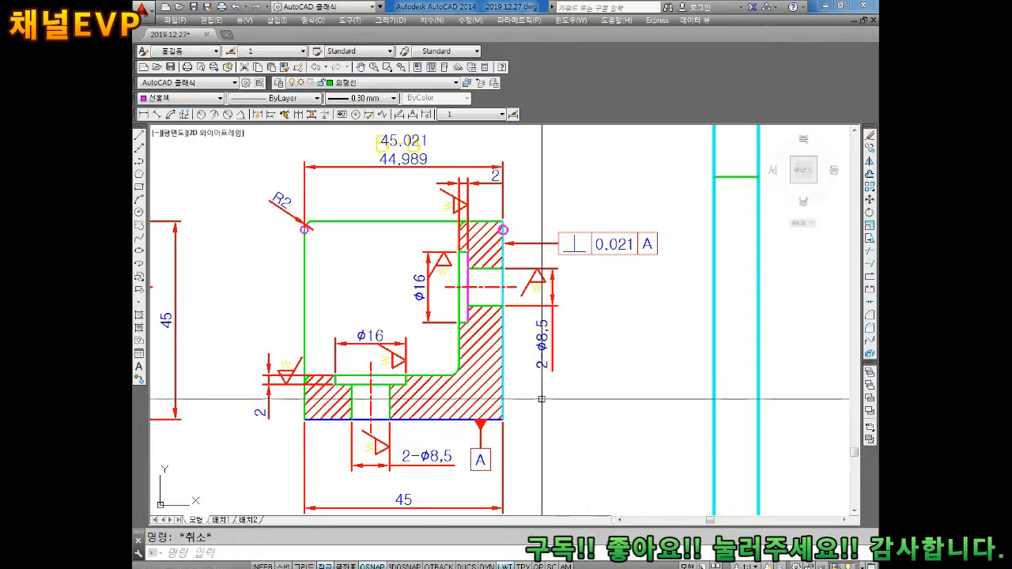
mouse_move(427, 204)
middle_down()
mouse_move(437, 287)
mouse_move(407, 269)
middle_up()
scroll(438, 231, up, 4)
scroll(427, 289, down, 4)
click(407, 262)
click(393, 284)
key(Escape)
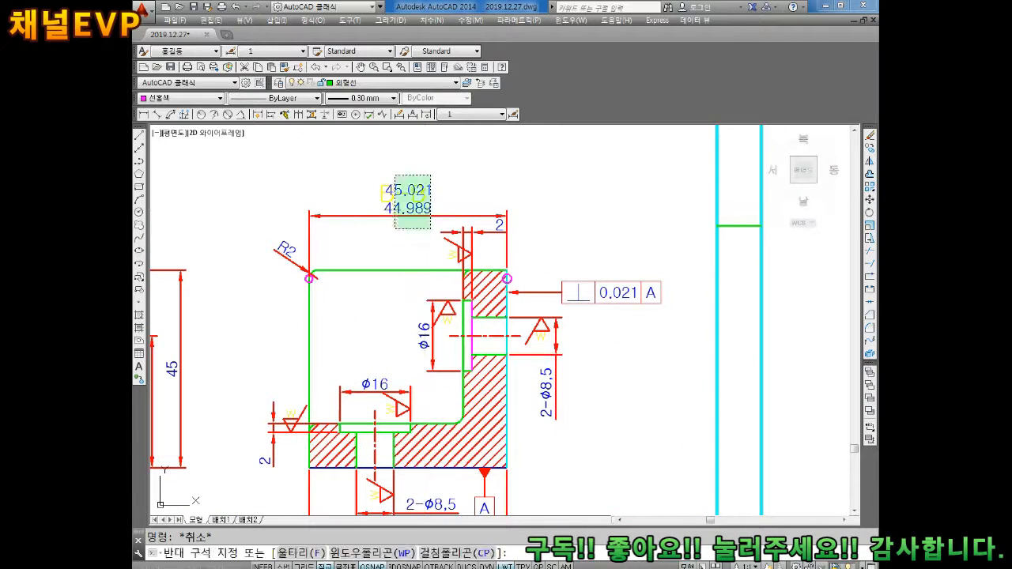
Delete the upper width dimension with its two stacked limits from section B-B
click(421, 207)
key(Delete)
key(Escape)
Examine section B-B's horizontal upper edge, which lies opposite the datum A edge
mouse_move(383, 298)
middle_down()
mouse_move(380, 278)
mouse_move(413, 319)
mouse_move(413, 342)
middle_up()
click(400, 235)
click(386, 307)
key(Escape)
click(409, 244)
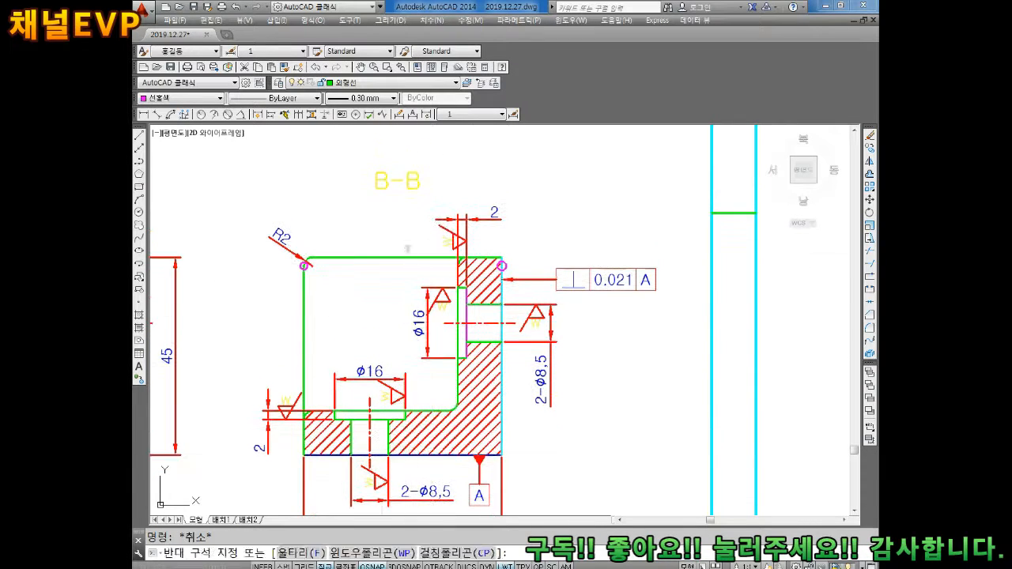
click(386, 286)
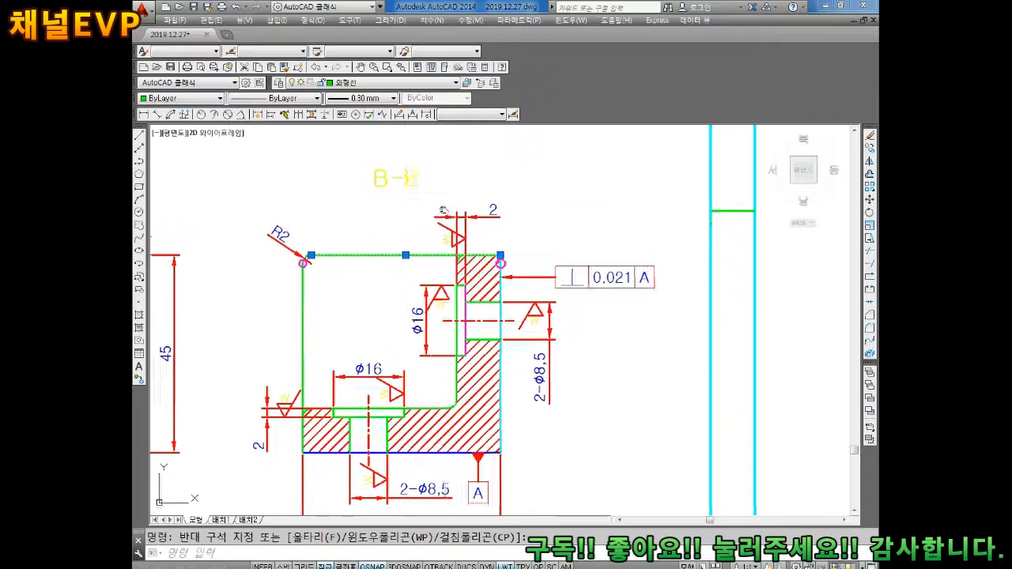
middle_drag(403, 253, 400, 242)
key(Escape)
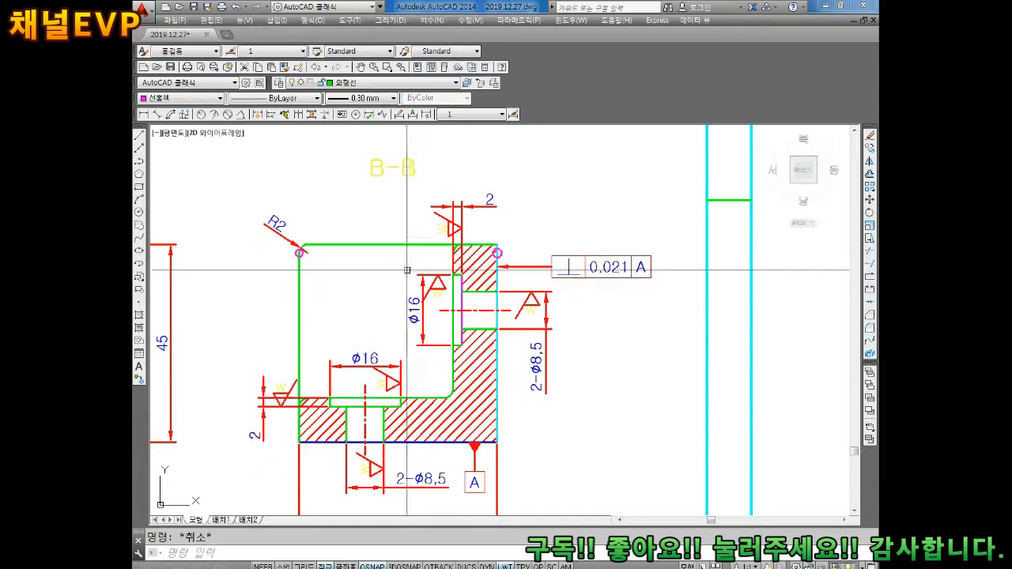
Set the color of section B-B's horizontal upper edge line to magenta
click(375, 244)
click(160, 96)
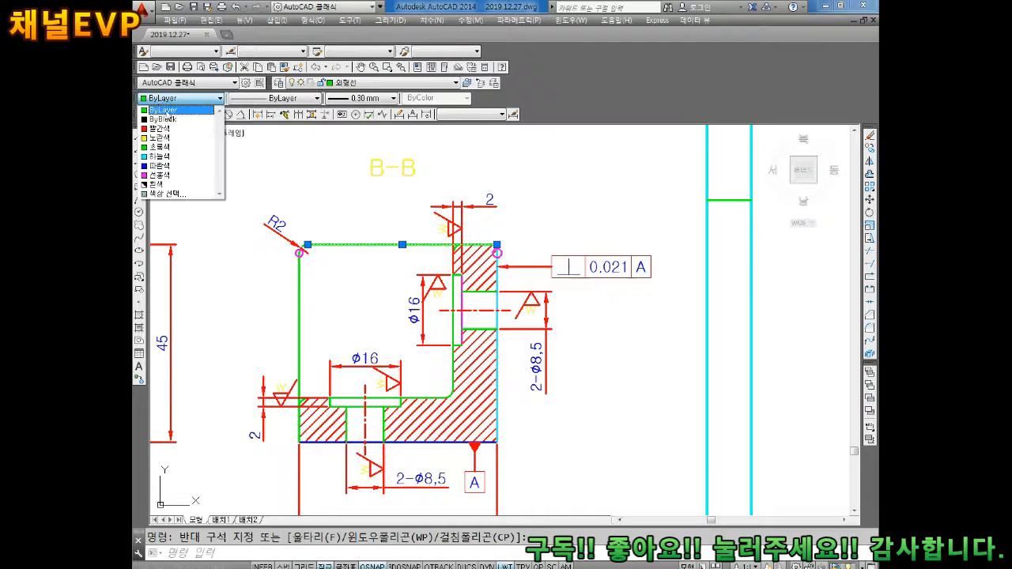
click(176, 178)
key(Escape)
middle_drag(473, 228, 501, 276)
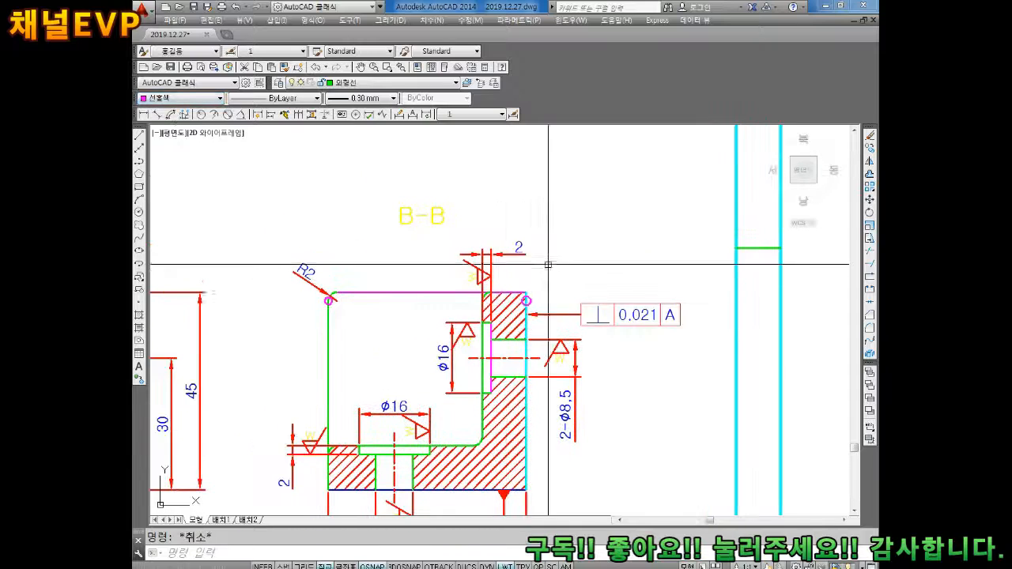
Create a parallelism tolerance frame with value 0.021 and datum A, and place it above the B-B title
middle_drag(575, 214, 532, 255)
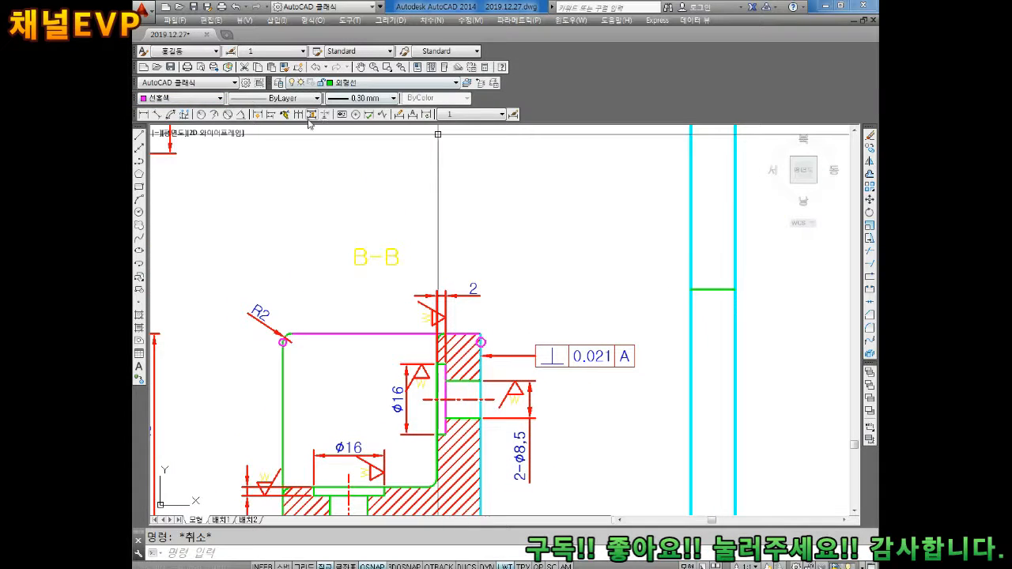
click(342, 114)
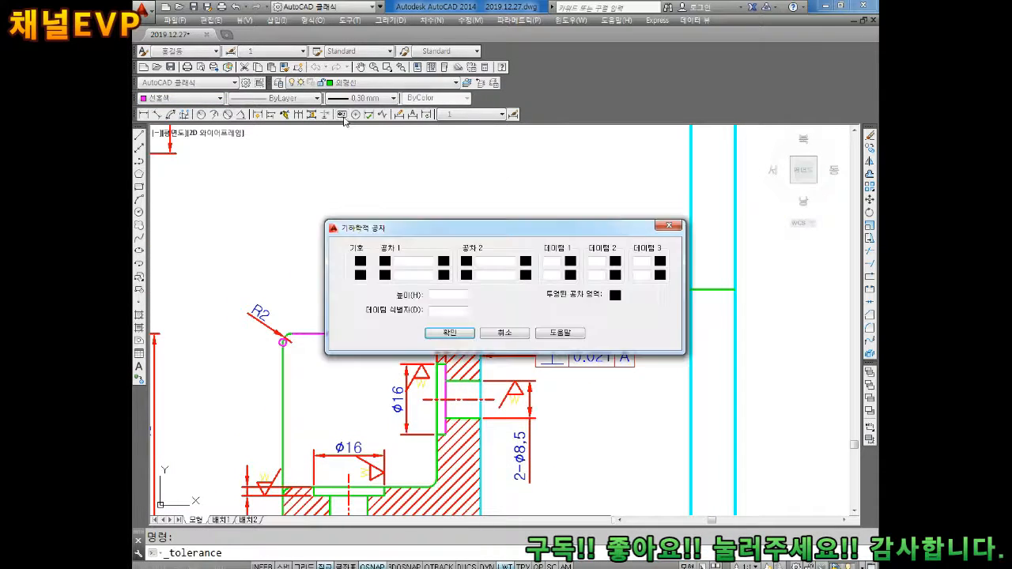
drag(508, 230, 586, 121)
click(437, 147)
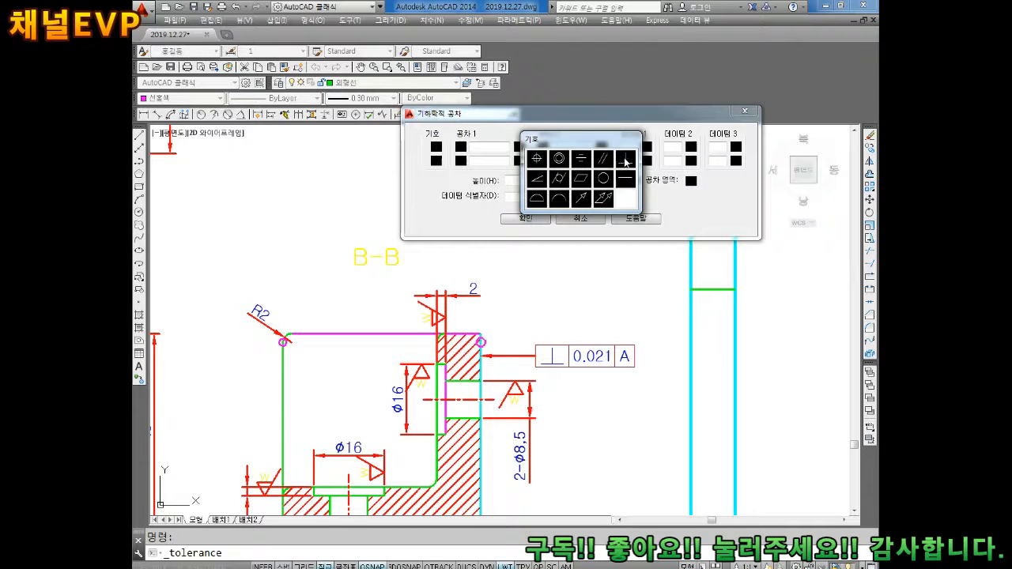
click(604, 159)
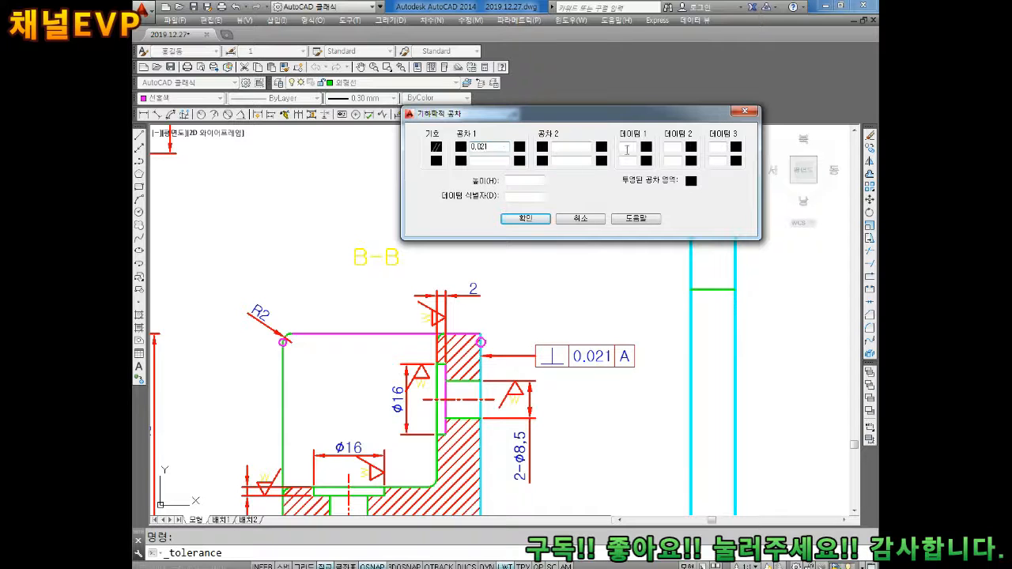
click(527, 219)
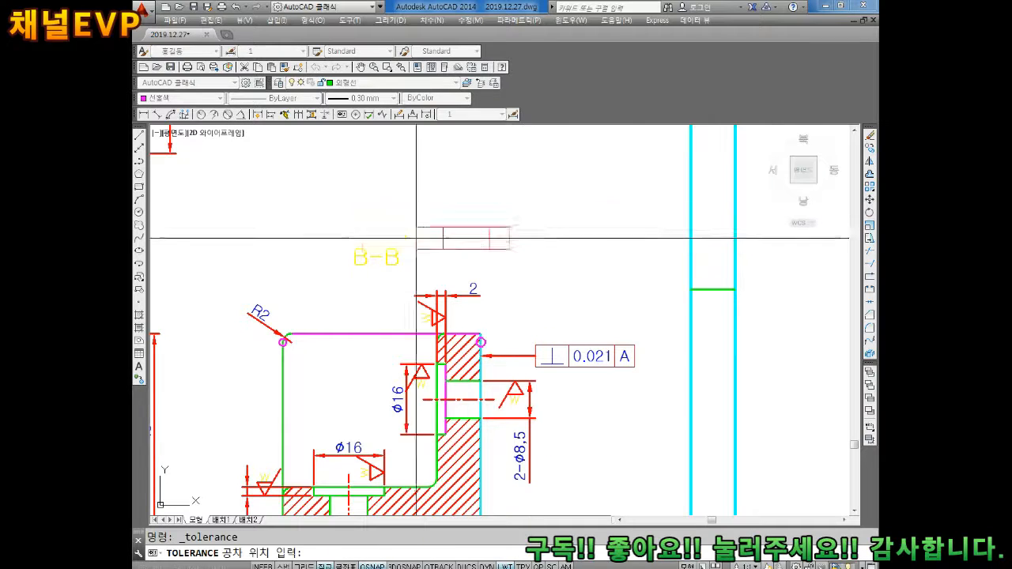
click(309, 221)
scroll(396, 252, up, 2)
scroll(443, 233, down, 2)
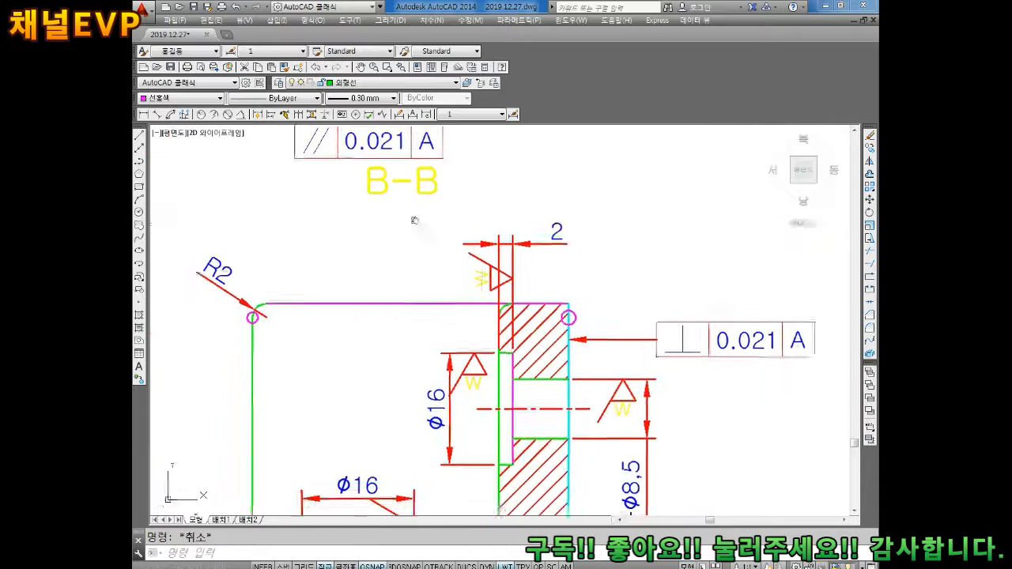
Move the parallelism tolerance frame horizontally with ortho on so it sits clear of the B-B title
middle_drag(432, 219, 398, 211)
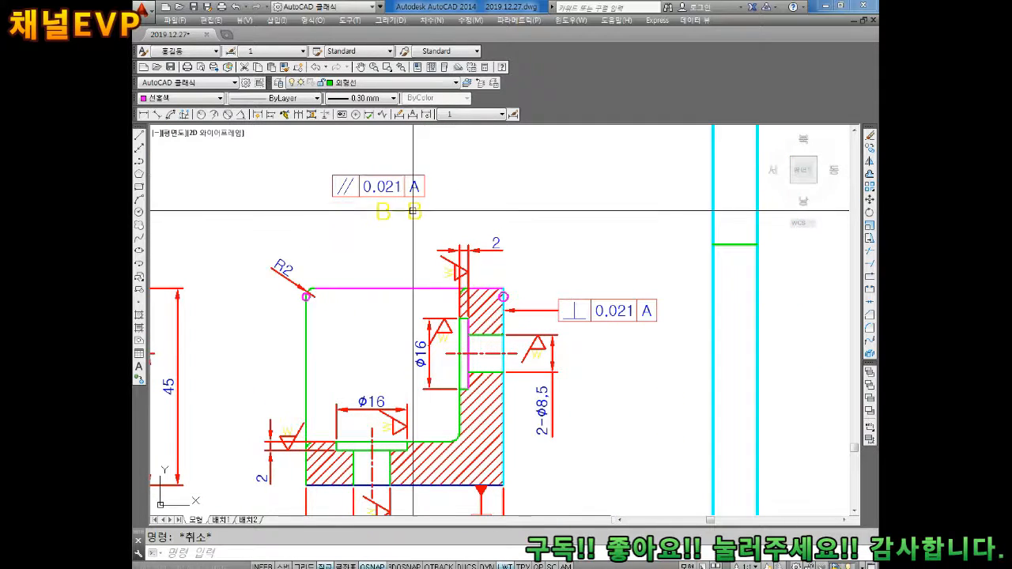
key(Return)
click(348, 186)
key(Return)
click(424, 197)
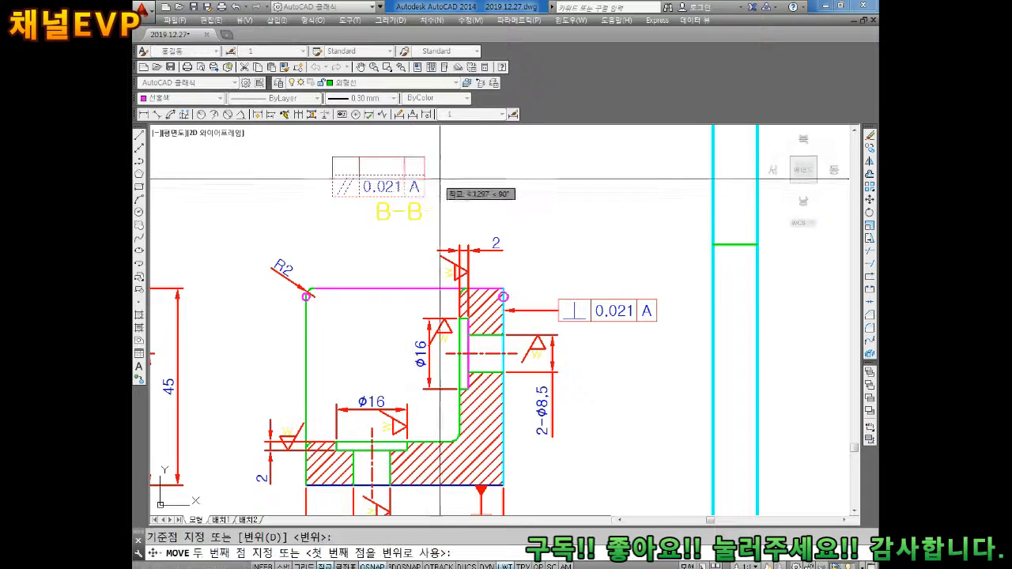
click(535, 198)
key(Escape)
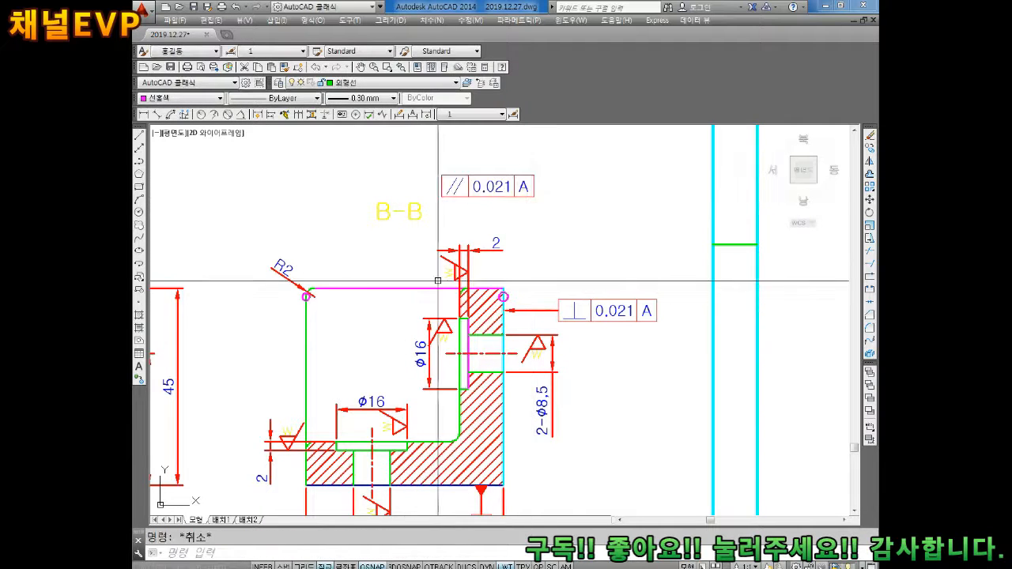
Draw a quick leader from section B-B's magenta upper edge up beside the parallelism tolerance frame, ending in a short horizontal segment
mouse_move(452, 247)
middle_down()
mouse_move(440, 263)
mouse_move(419, 230)
middle_up()
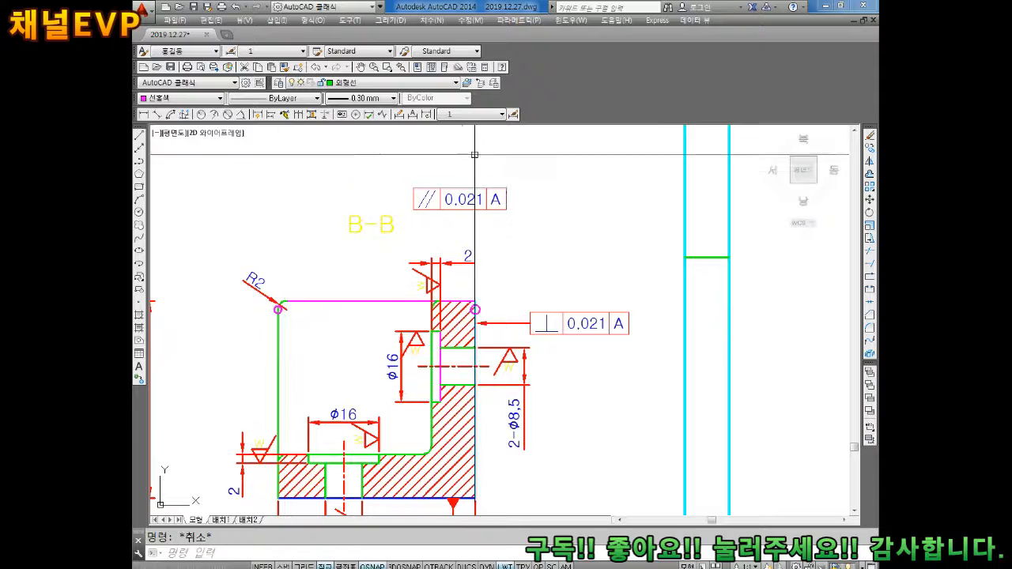
click(285, 113)
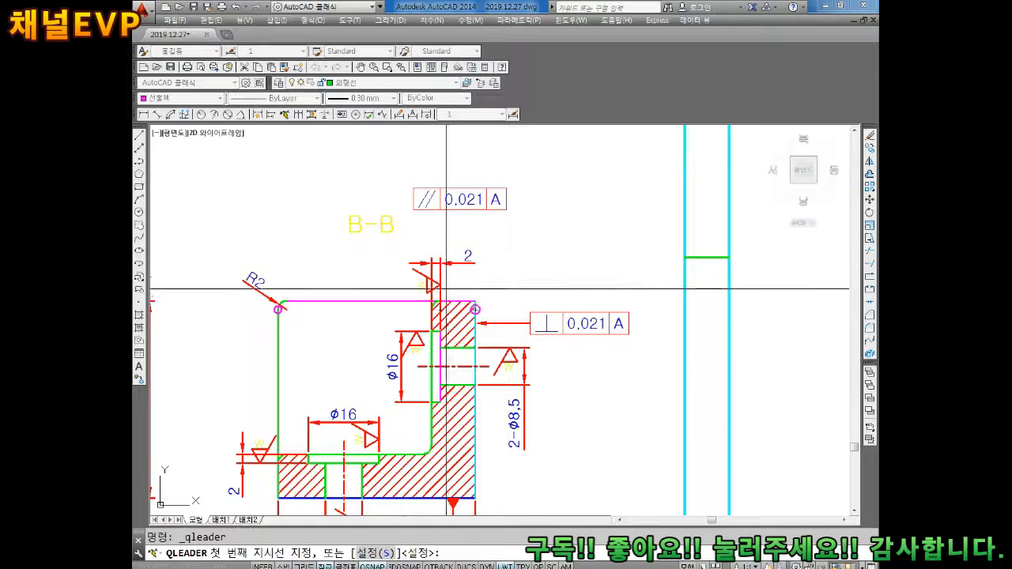
click(381, 300)
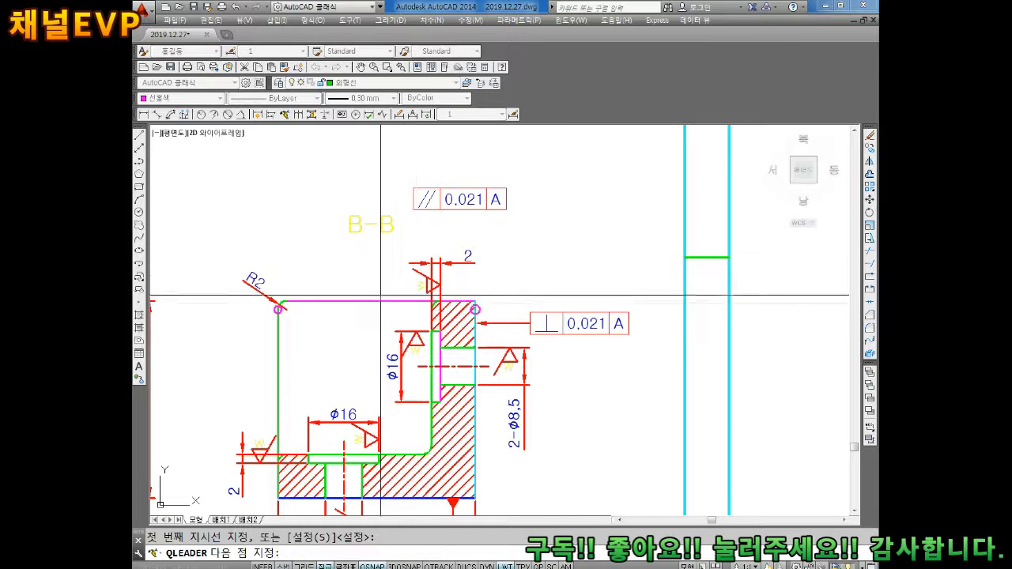
click(384, 194)
click(403, 195)
key(Escape)
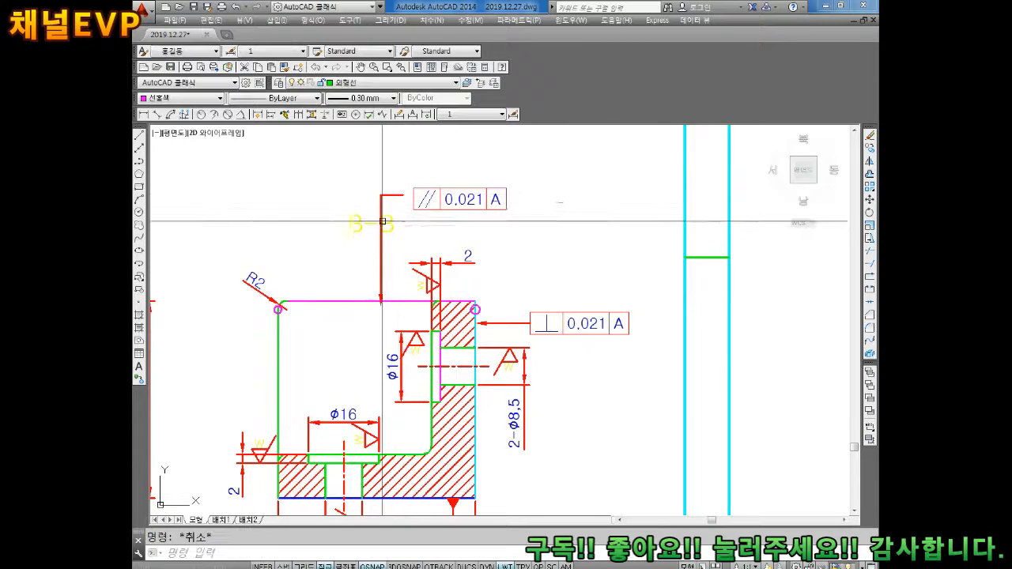
Move the parallelism tolerance frame so its left side meets the end of the leader
scroll(389, 222, up, 5)
scroll(376, 225, down, 5)
middle_drag(377, 224, 359, 244)
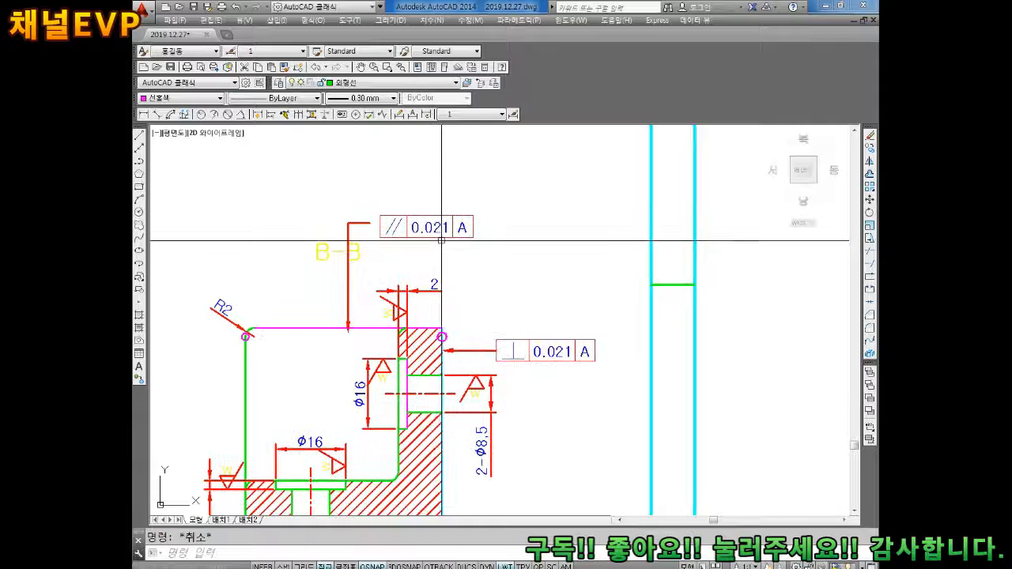
key(space)
scroll(449, 229, up, 2)
click(424, 190)
click(363, 263)
key(space)
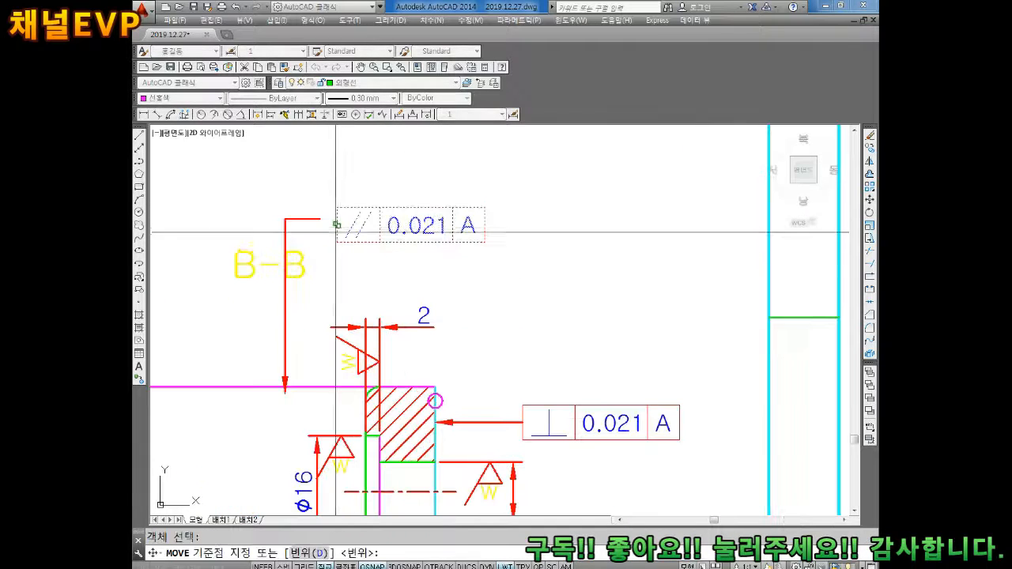
click(337, 226)
click(319, 219)
key(Escape)
middle_drag(339, 306, 382, 273)
scroll(382, 273, down, 2)
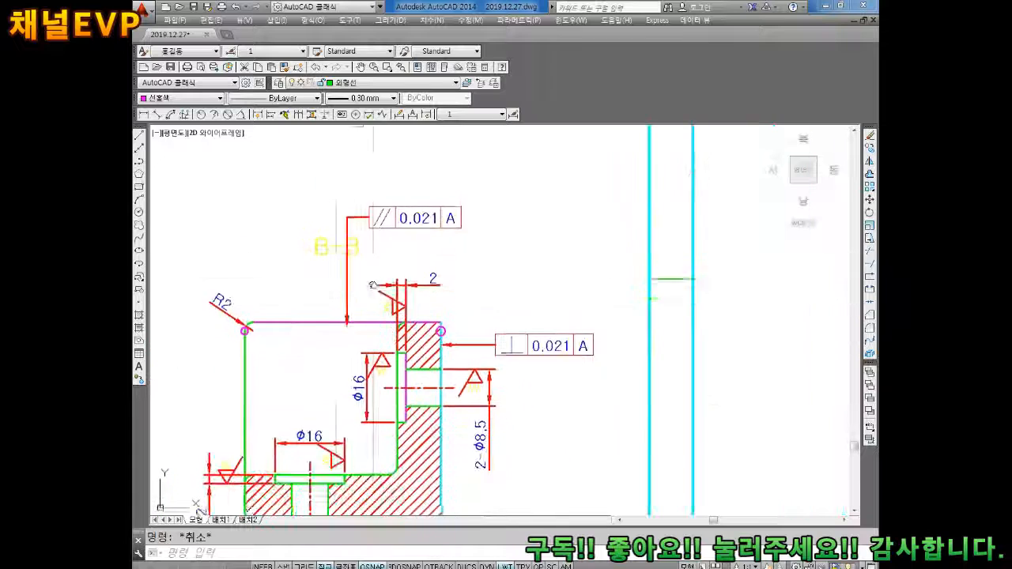
Stretch the parallelism leader's arrow tip so it sits exactly on section B-B's upper edge
scroll(340, 265, up, 2)
click(354, 351)
scroll(358, 356, up, 3)
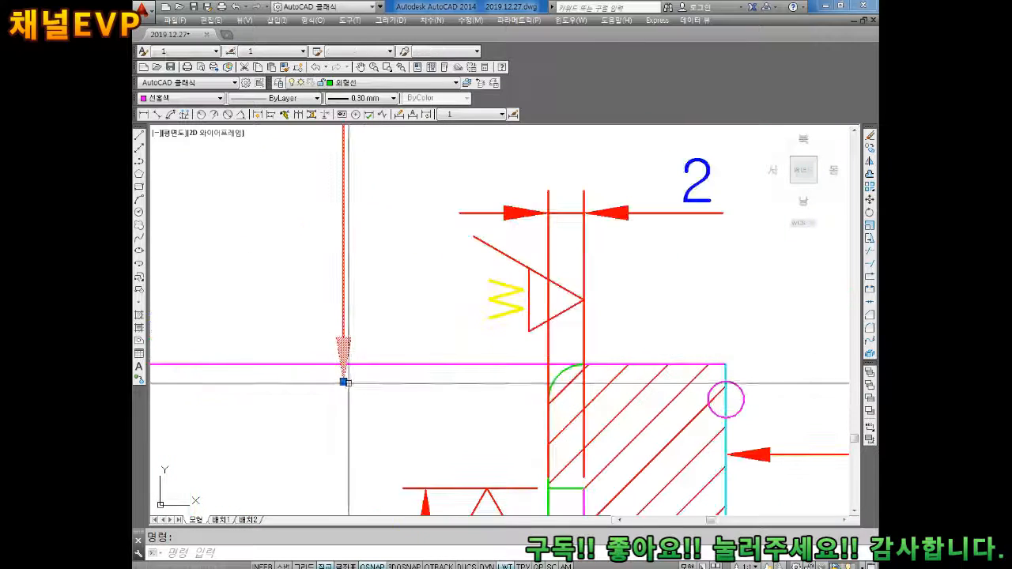
click(343, 382)
click(344, 364)
scroll(344, 365, down, 3)
key(Escape)
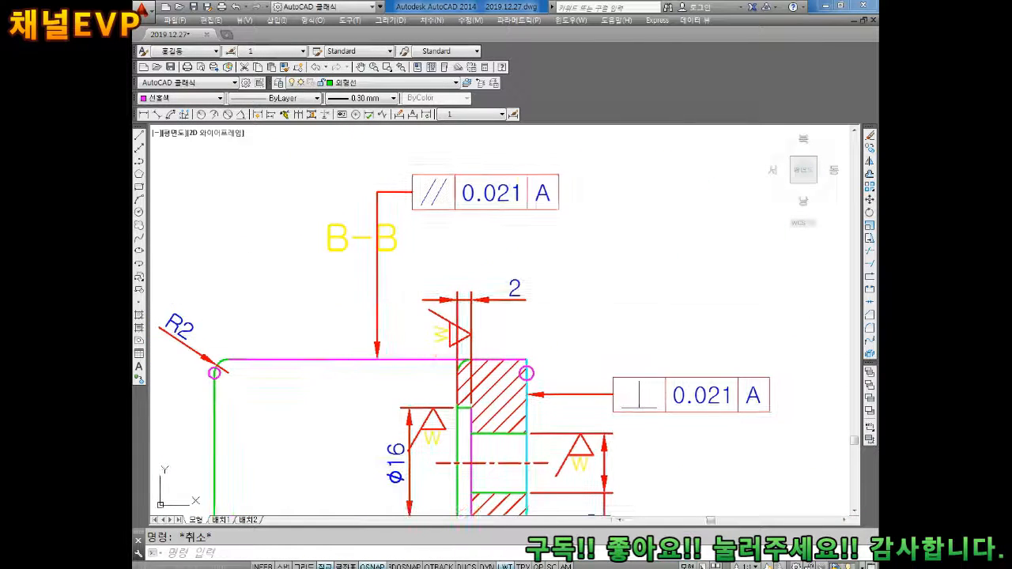
Move the B-B title horizontally to the left so it clears the parallelism leader
middle_drag(407, 281, 419, 283)
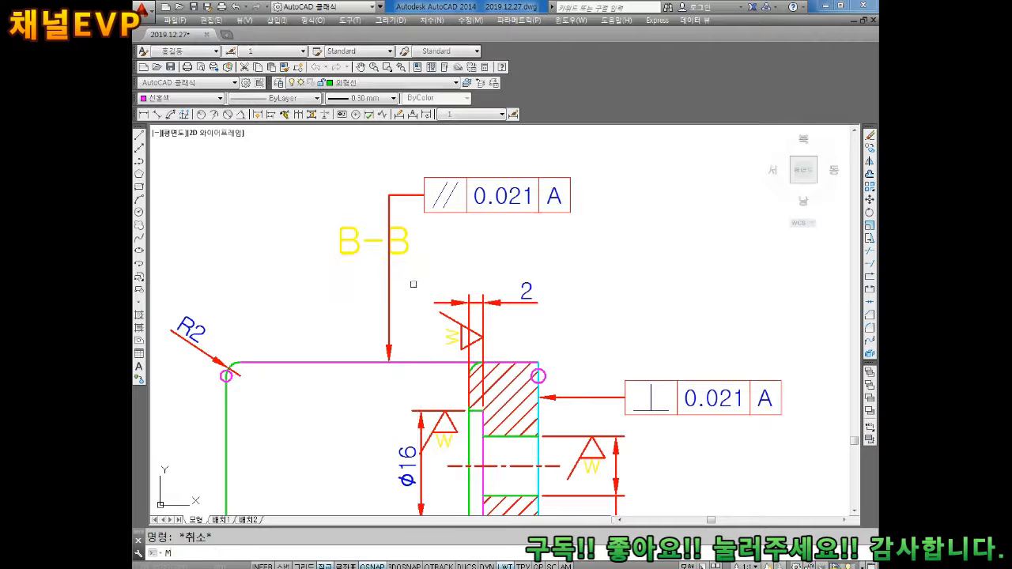
key(Return)
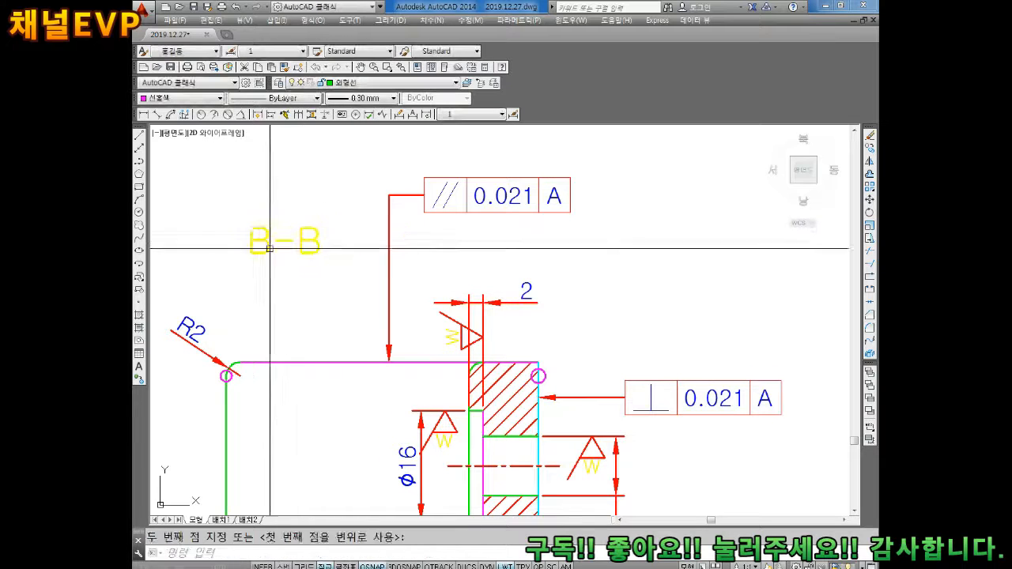
scroll(373, 260, down, 4)
key(Escape)
Examine section B-B's perpendicularity and parallelism tolerances together with the datum A symbol
mouse_move(522, 316)
middle_down()
mouse_move(522, 307)
mouse_move(484, 300)
middle_up()
scroll(471, 364, up, 2)
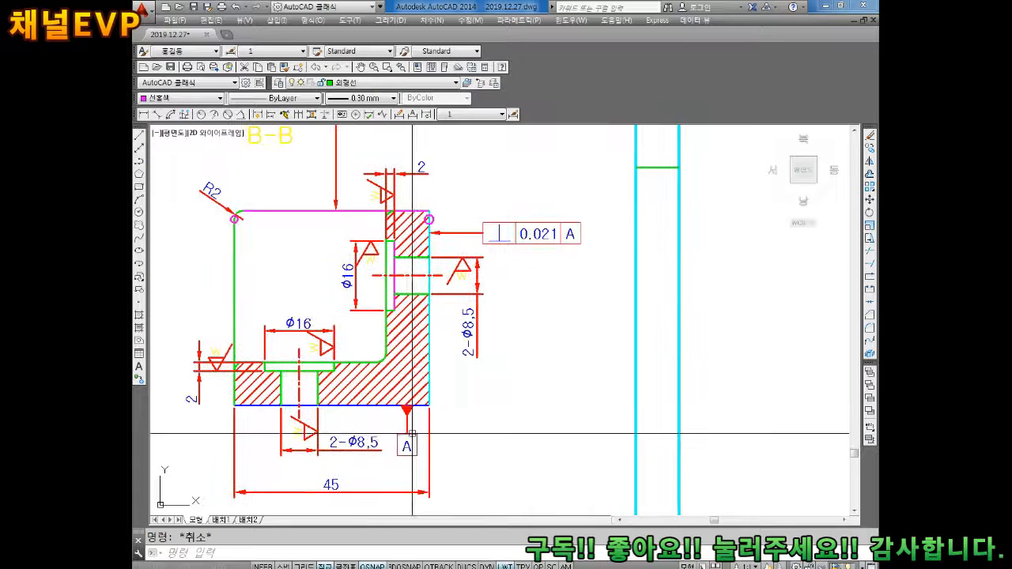
middle_drag(495, 361, 494, 403)
click(571, 256)
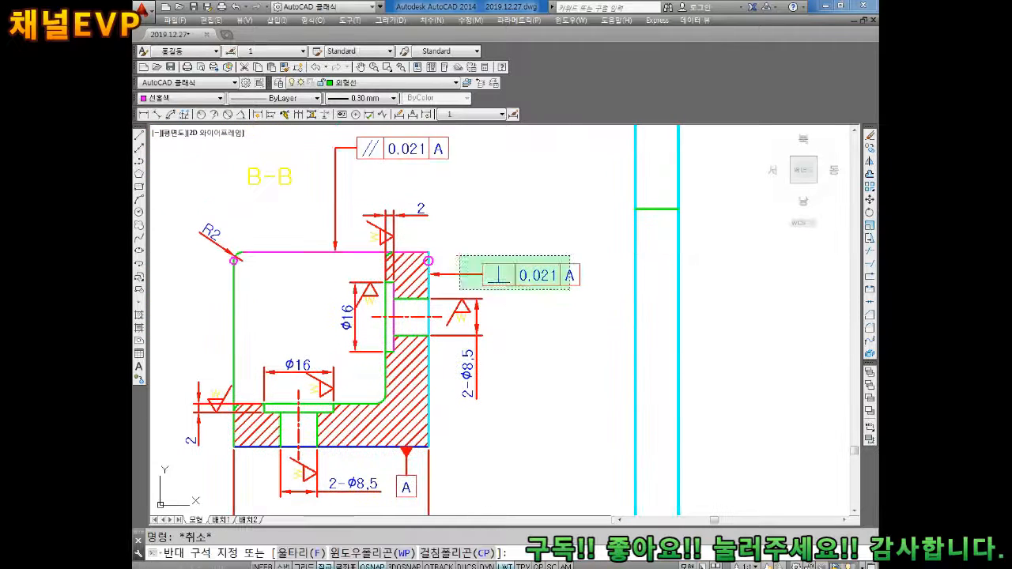
key(Escape)
middle_drag(359, 273, 371, 289)
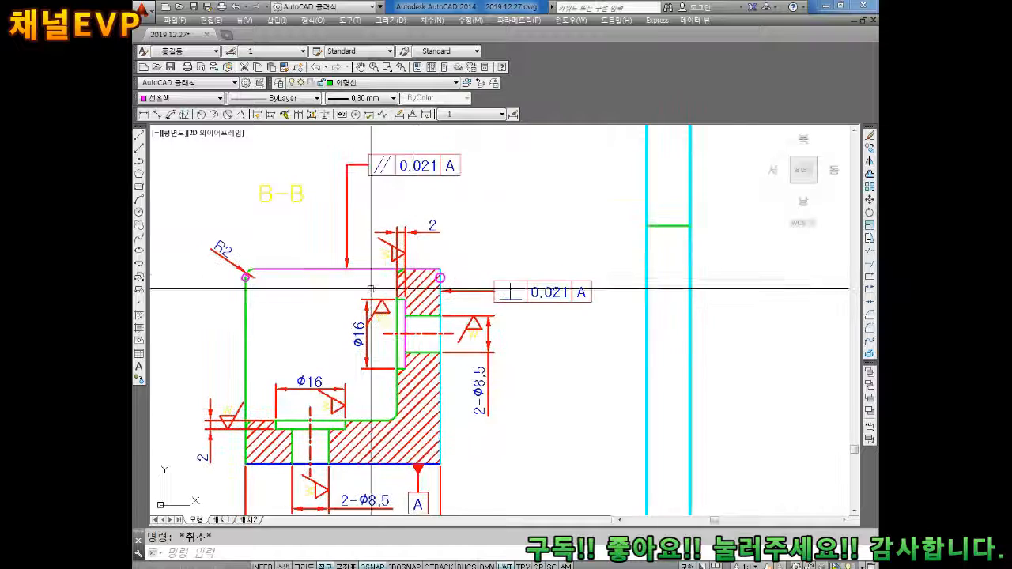
click(378, 262)
click(353, 280)
key(Escape)
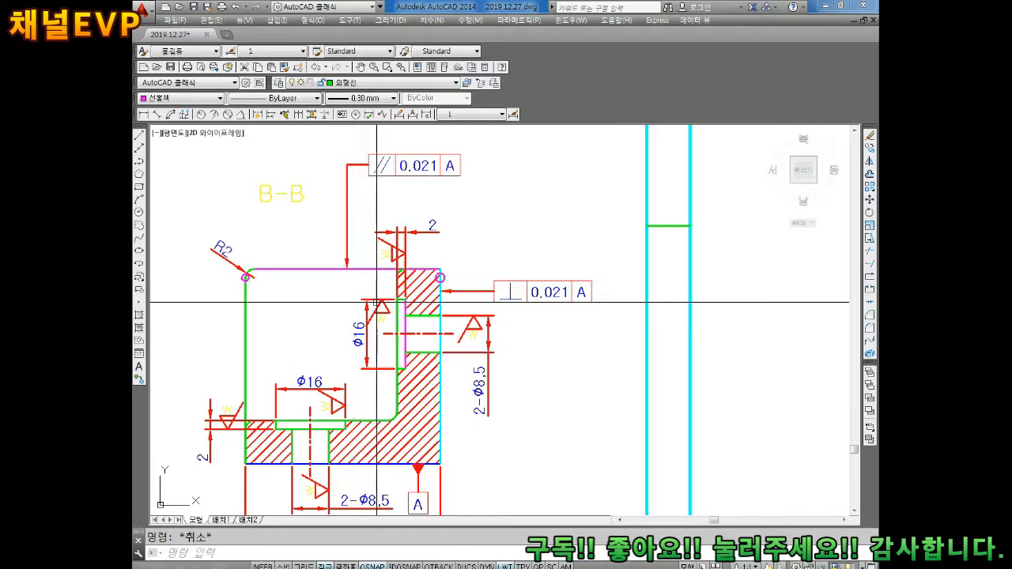
scroll(377, 303, down, 2)
mouse_move(376, 345)
middle_down()
mouse_move(407, 327)
mouse_move(391, 302)
middle_up()
middle_drag(440, 324, 477, 315)
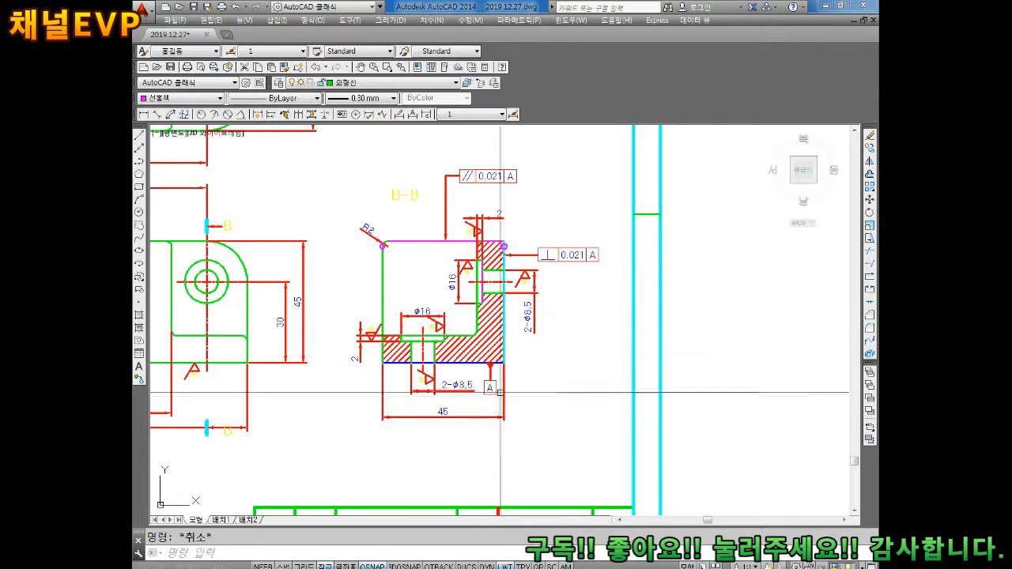
scroll(445, 388, down, 2)
scroll(445, 388, up, 4)
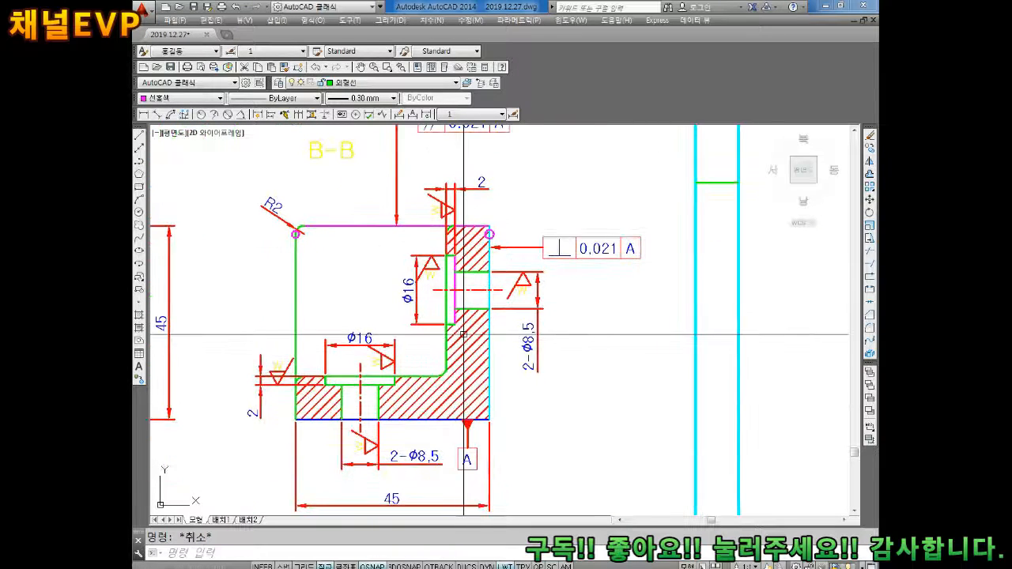
Copy the entire part 1 drawing sheet, including border, views, notes and title block, directly below the original
scroll(564, 356, down, 2)
scroll(410, 418, down, 6)
scroll(409, 418, down, 2)
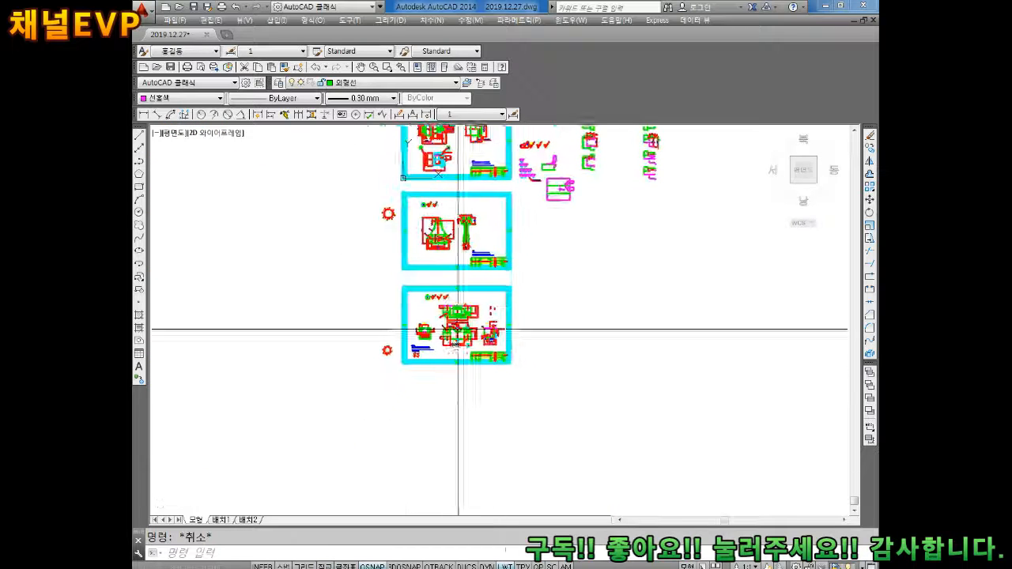
scroll(463, 335, up, 4)
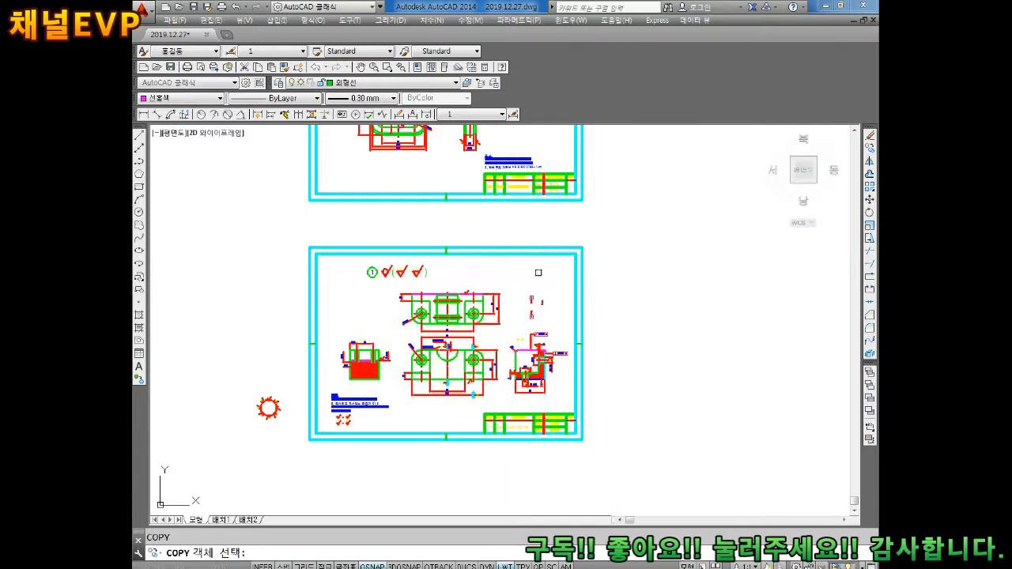
click(630, 224)
click(286, 490)
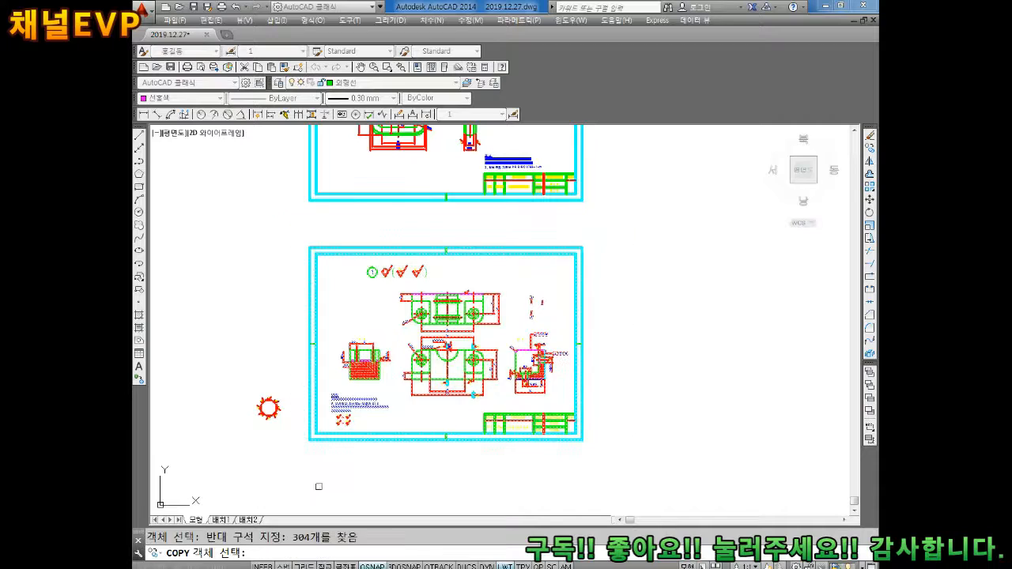
key(Return)
scroll(319, 360, up, 2)
click(304, 331)
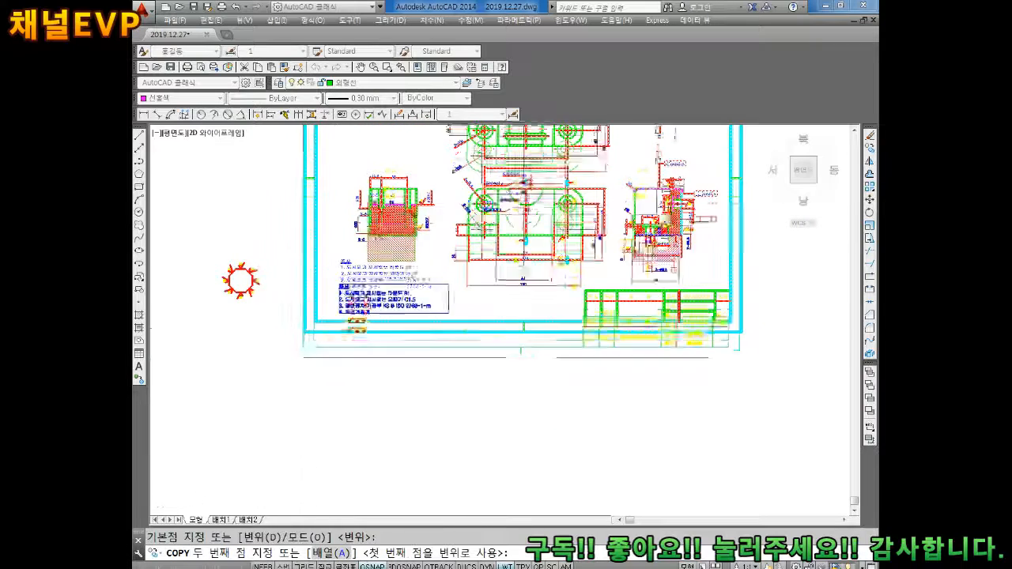
scroll(315, 356, down, 4)
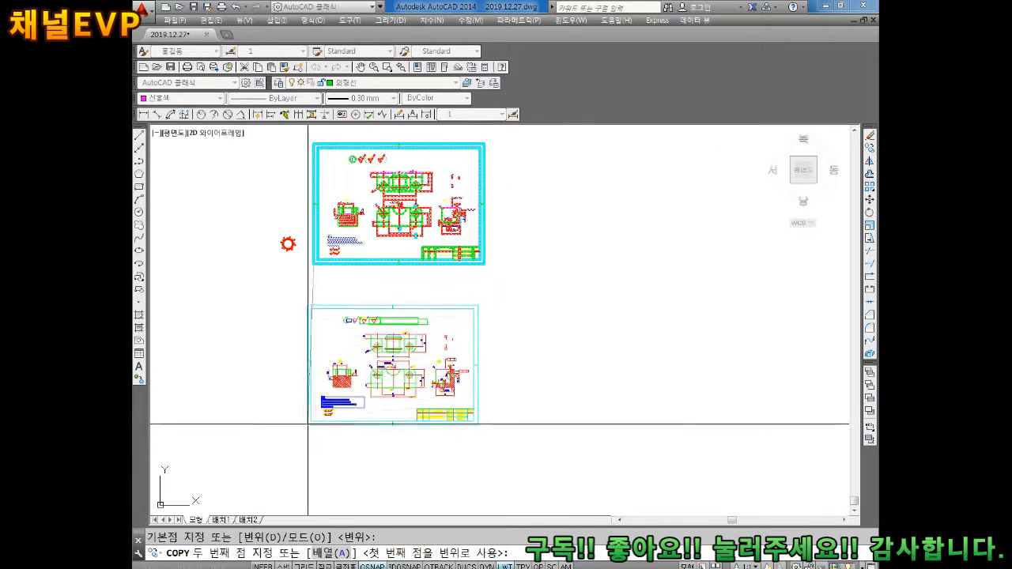
key(Escape)
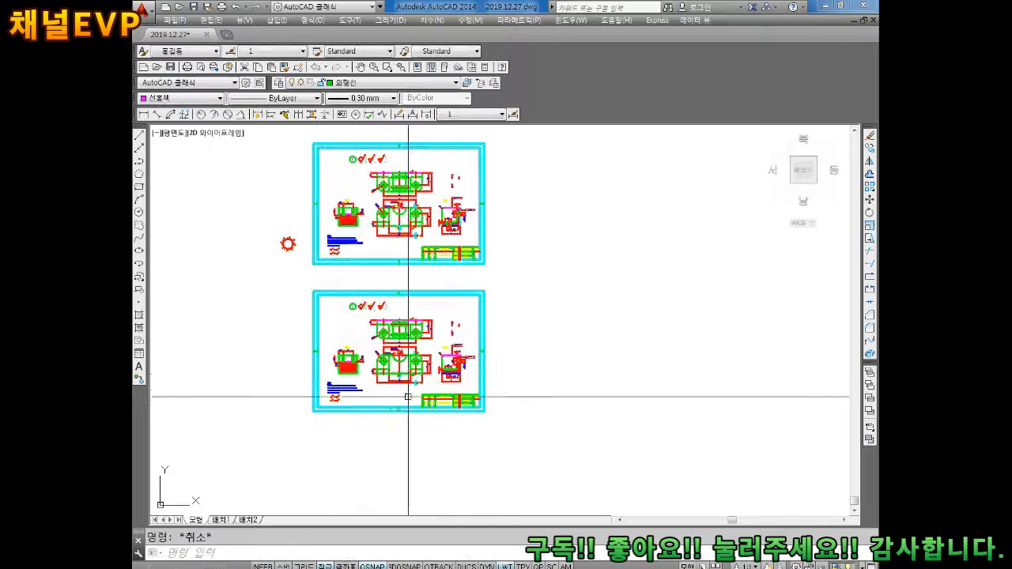
scroll(414, 339, up, 3)
scroll(413, 339, up, 2)
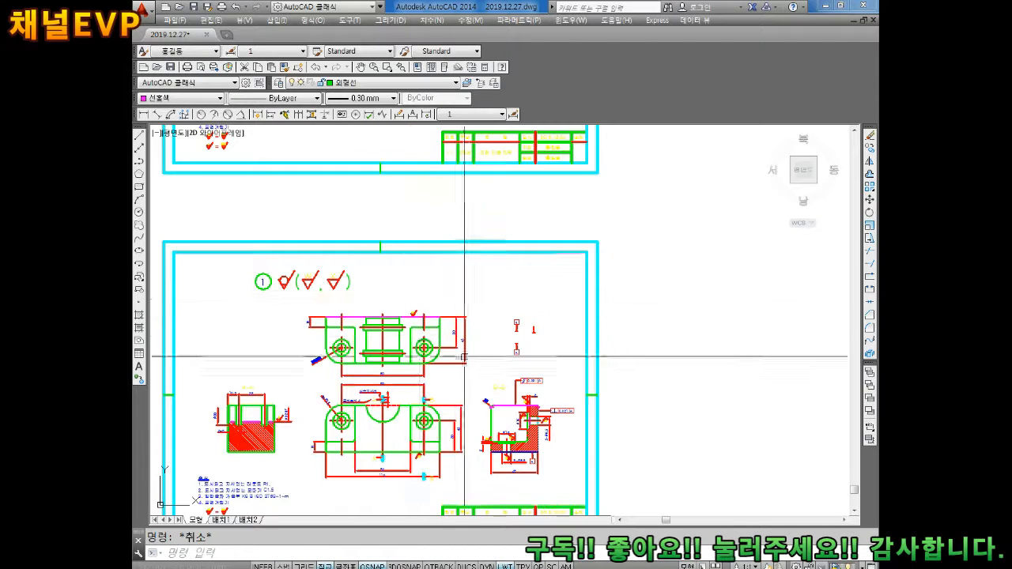
middle_drag(522, 338, 548, 275)
click(591, 227)
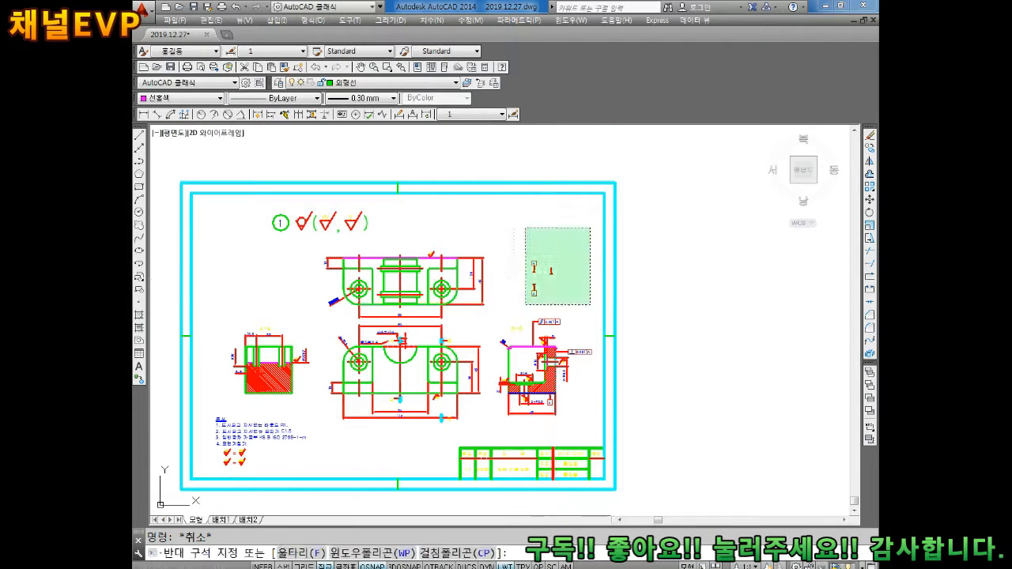
click(525, 307)
middle_drag(547, 349, 505, 372)
key(Escape)
Move the loose datum symbols from above section B-B to the empty area right of the copied sheet's border
key(space)
scroll(511, 299, up, 4)
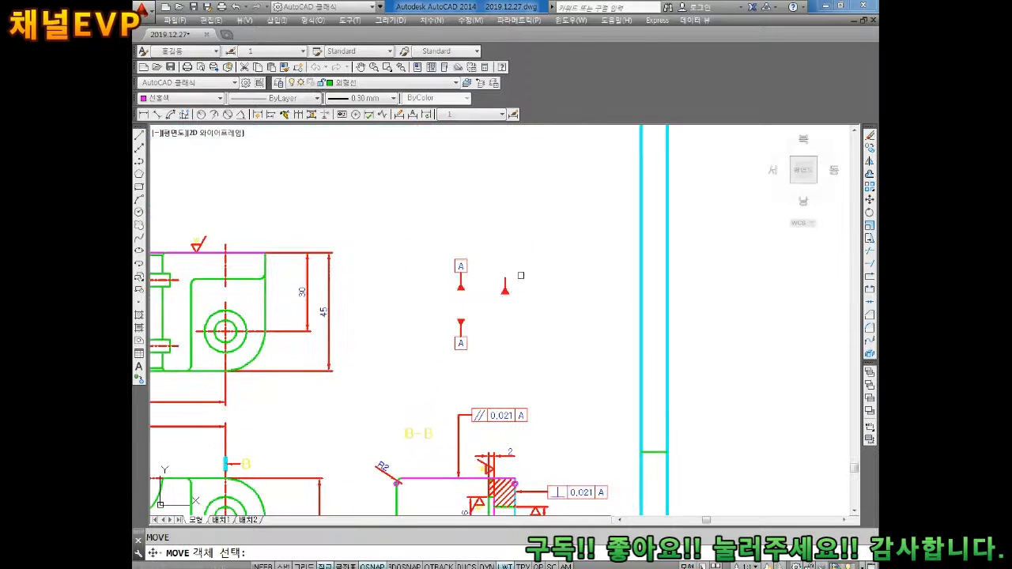
click(542, 236)
click(426, 356)
key(space)
click(461, 323)
scroll(526, 330, down, 4)
scroll(528, 332, down, 2)
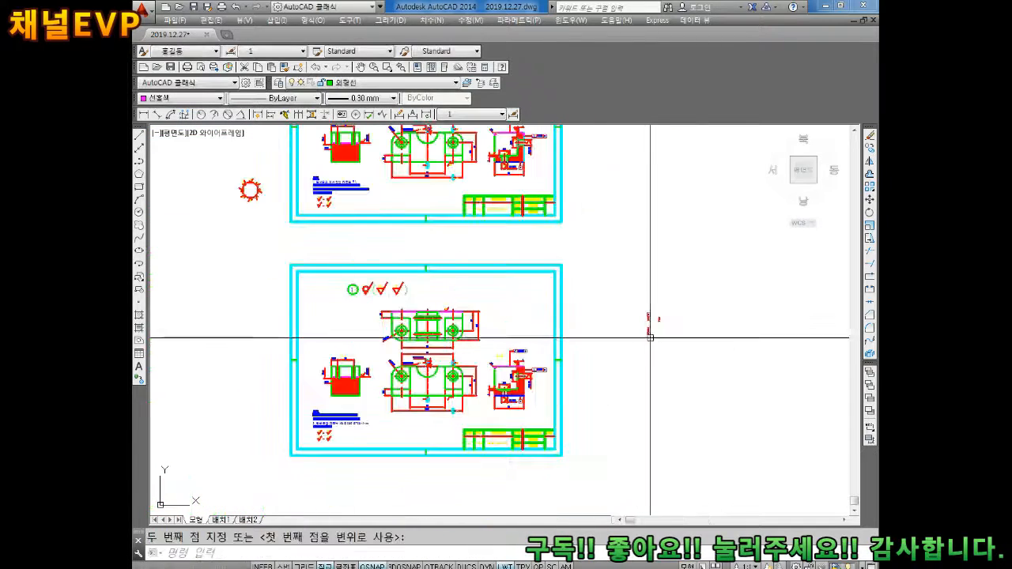
click(648, 337)
key(Escape)
Delete the part views and section views with their dimensions from the copied sheet, keeping the border, notes and title block
middle_drag(504, 366, 542, 335)
click(572, 269)
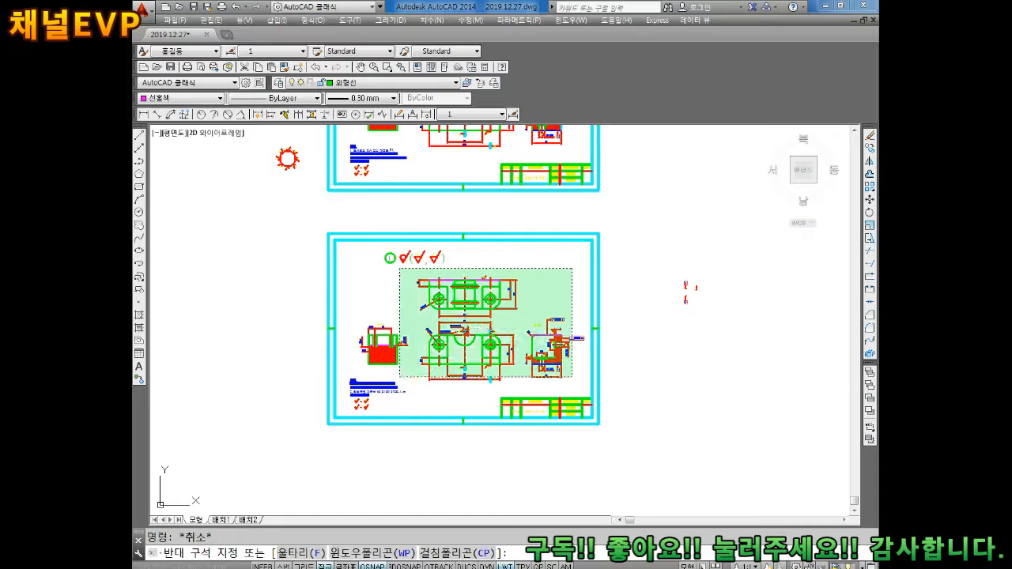
click(361, 361)
key(Delete)
scroll(400, 358, up, 2)
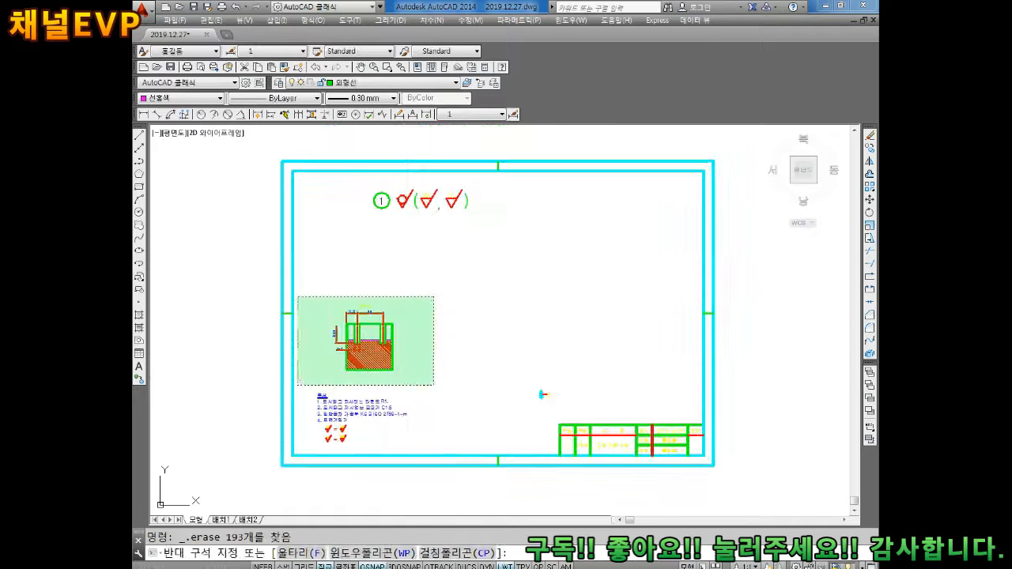
click(297, 385)
key(Delete)
Edit the parentheses text beside part number 1 to widen the gap after the X surface finish symbol
scroll(437, 292, up, 2)
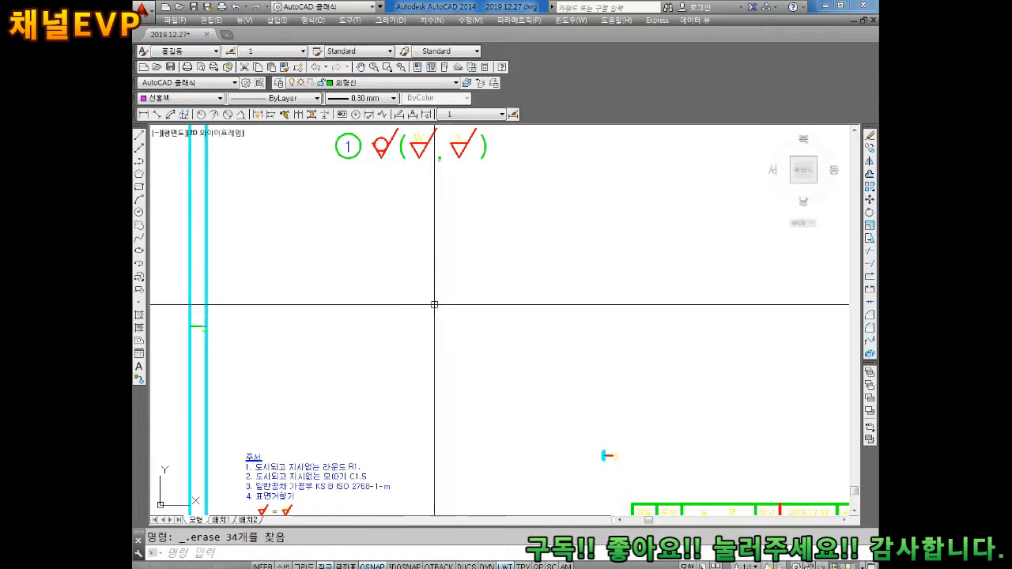
middle_drag(434, 305, 448, 268)
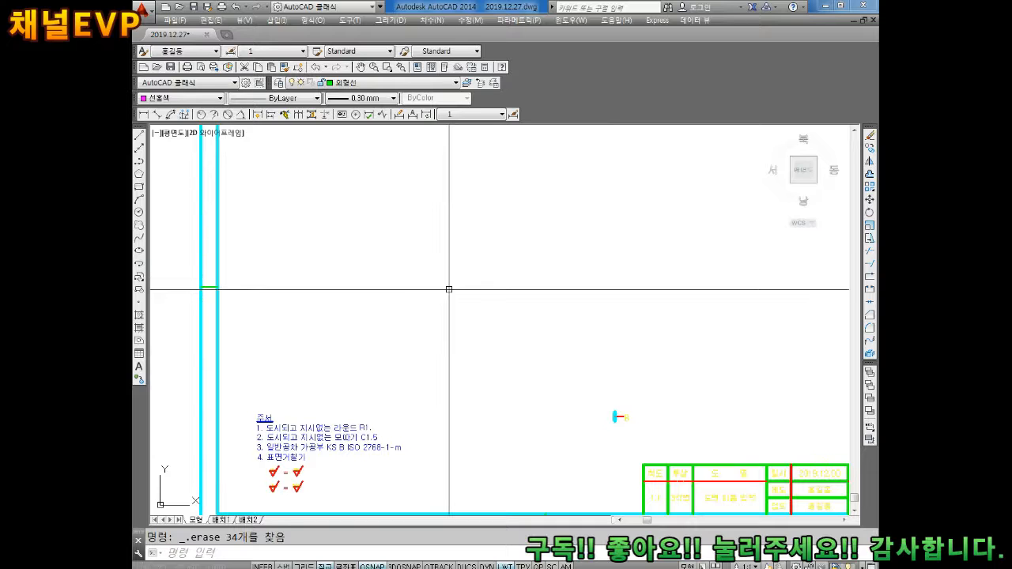
scroll(449, 294, down, 3)
scroll(451, 248, up, 3)
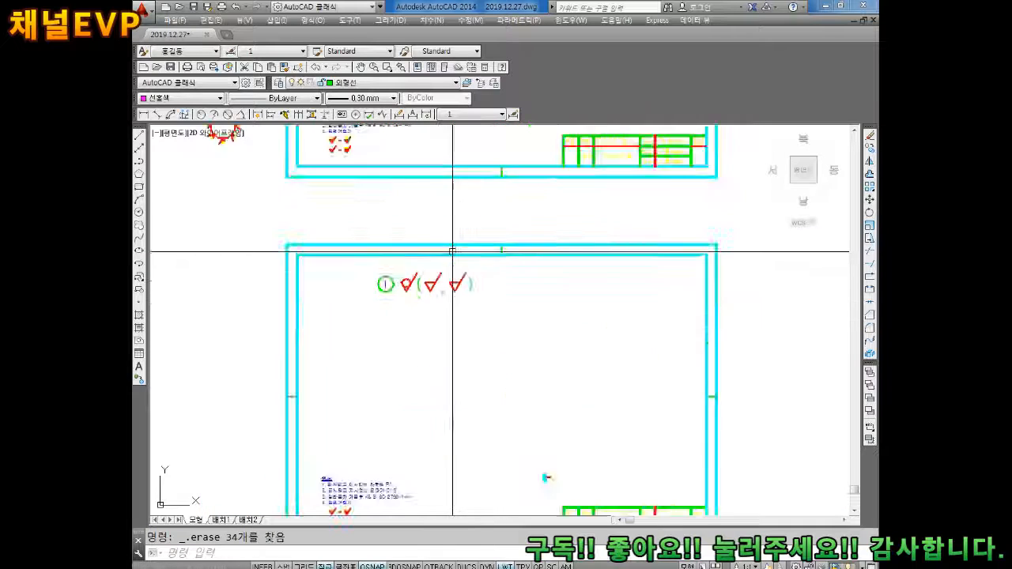
scroll(412, 308, up, 4)
key(Escape)
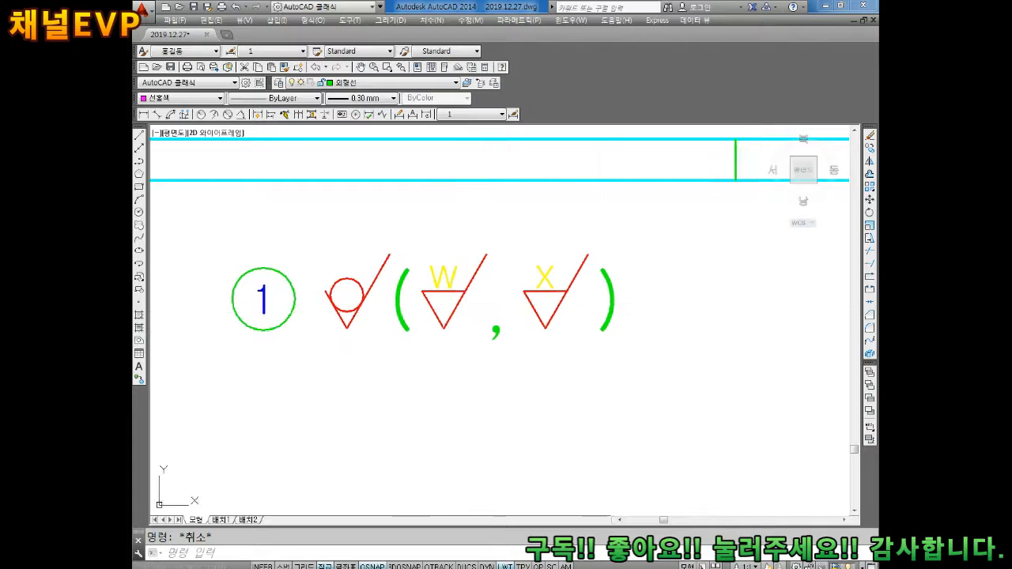
middle_drag(622, 319, 527, 329)
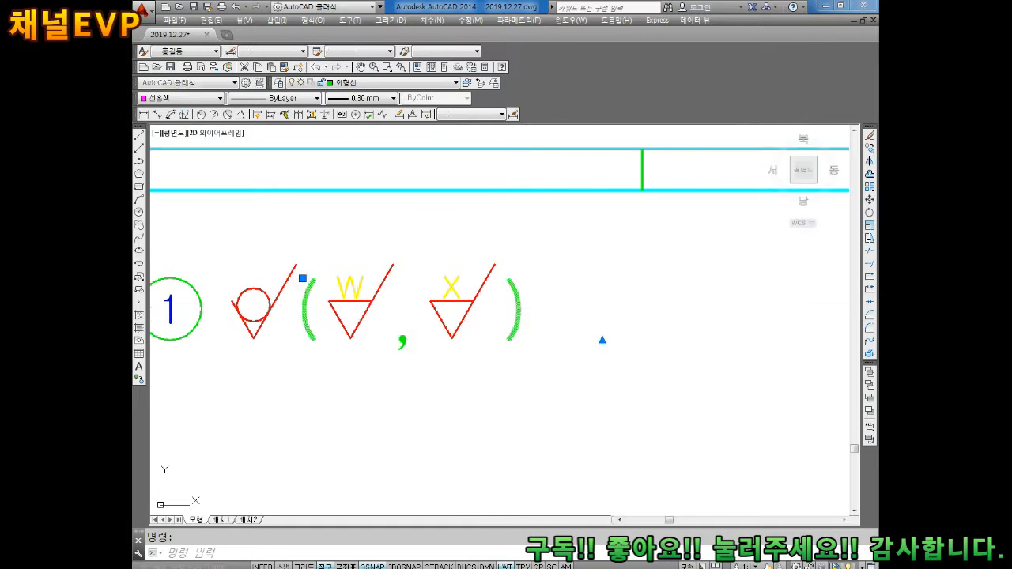
double_click(506, 321)
key(Escape)
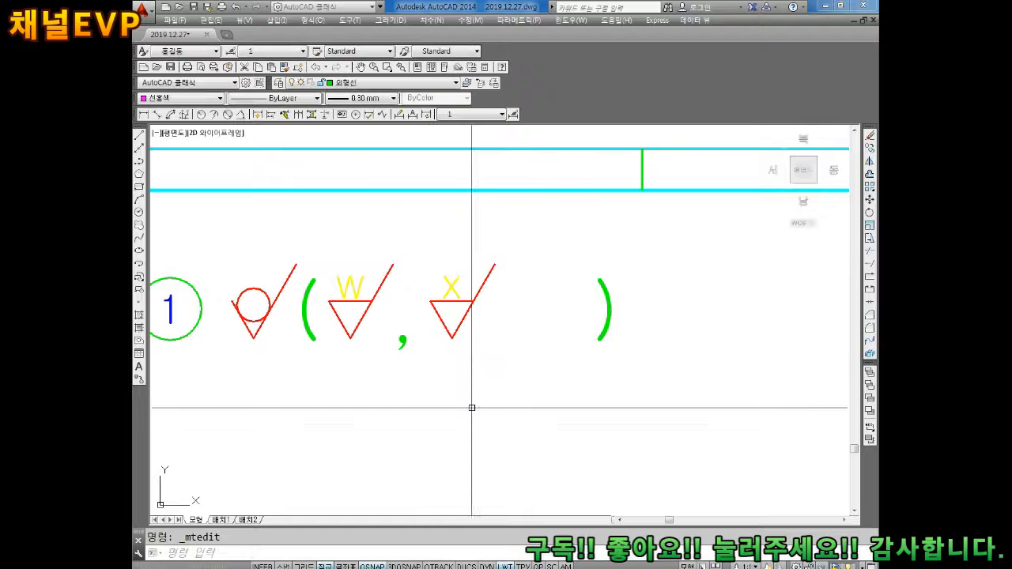
Copy the X surface finish symbol horizontally into the gap before the closing parenthesis
text(c)
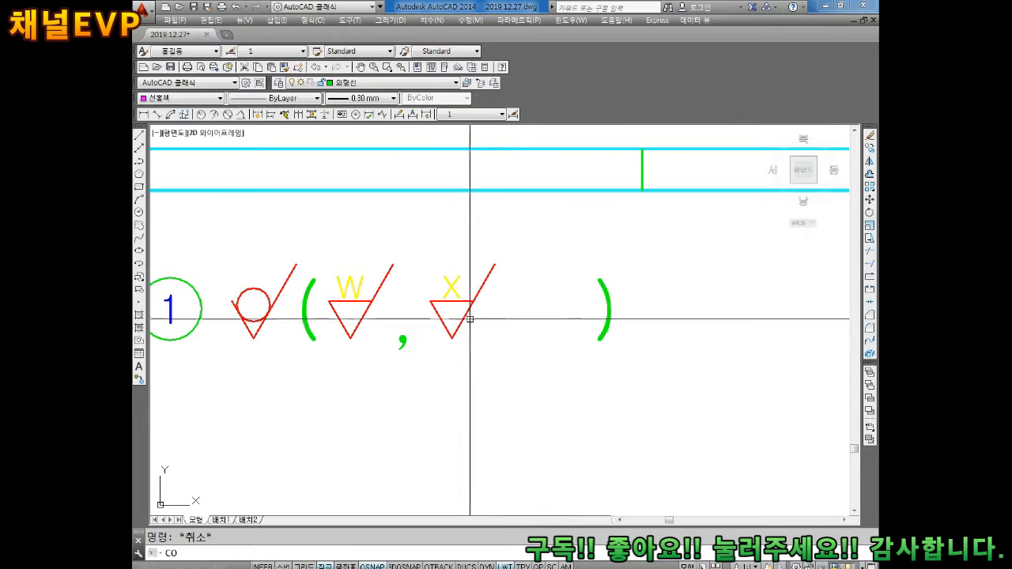
key(Return)
click(508, 241)
click(429, 378)
key(Return)
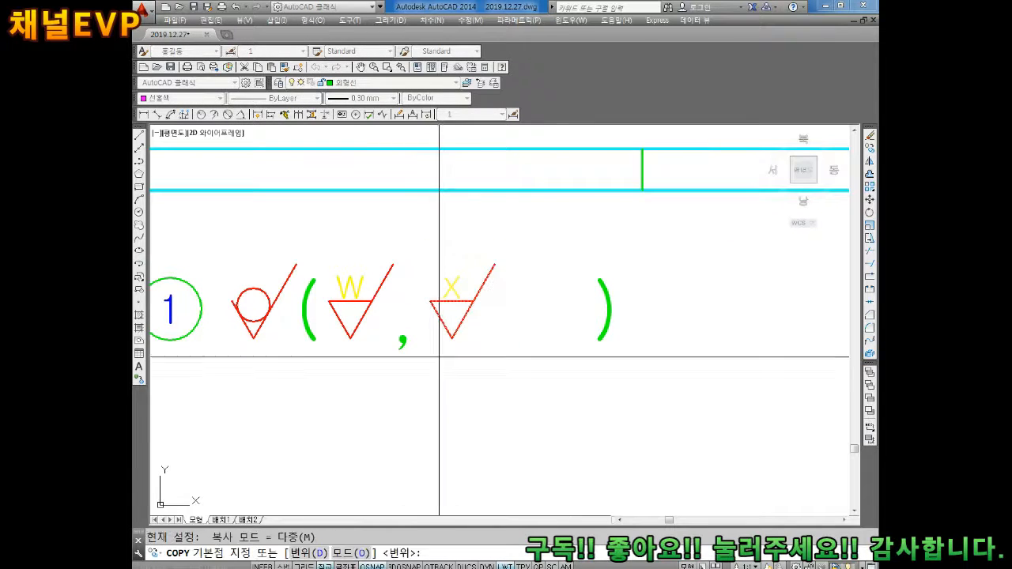
click(451, 339)
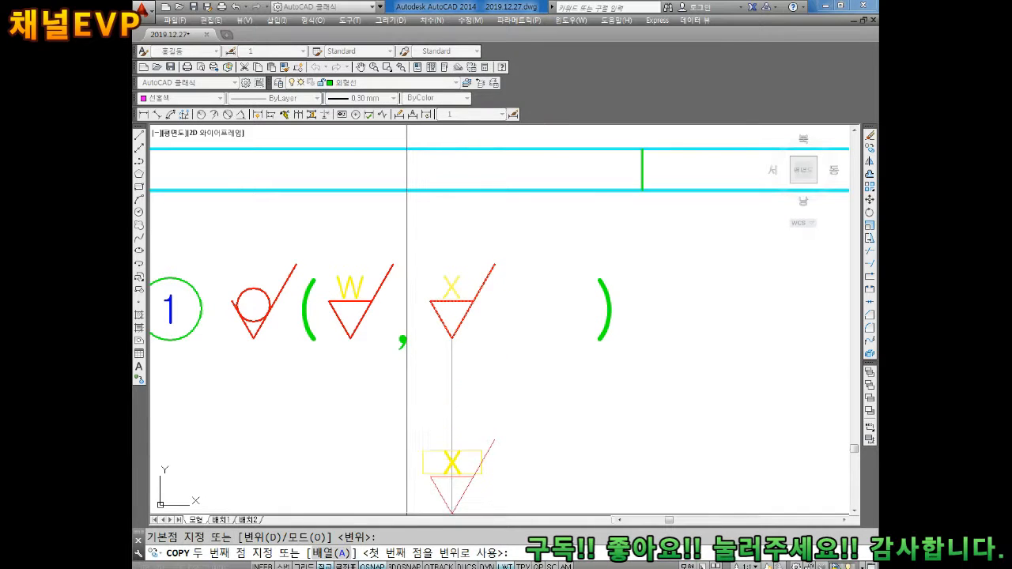
click(546, 333)
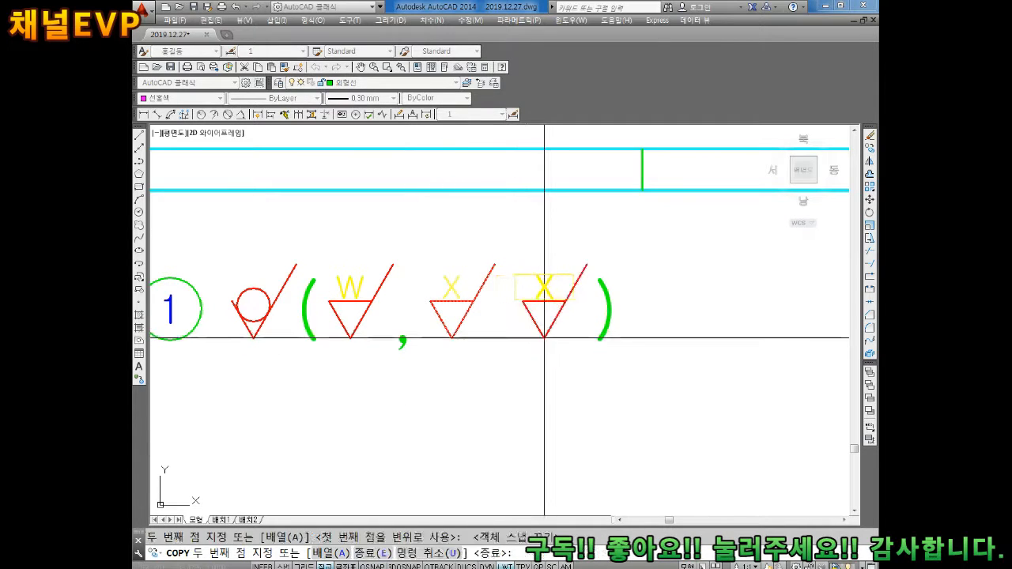
key(Escape)
Copy the comma horizontally into the space between the two X surface finish symbols
text(C)
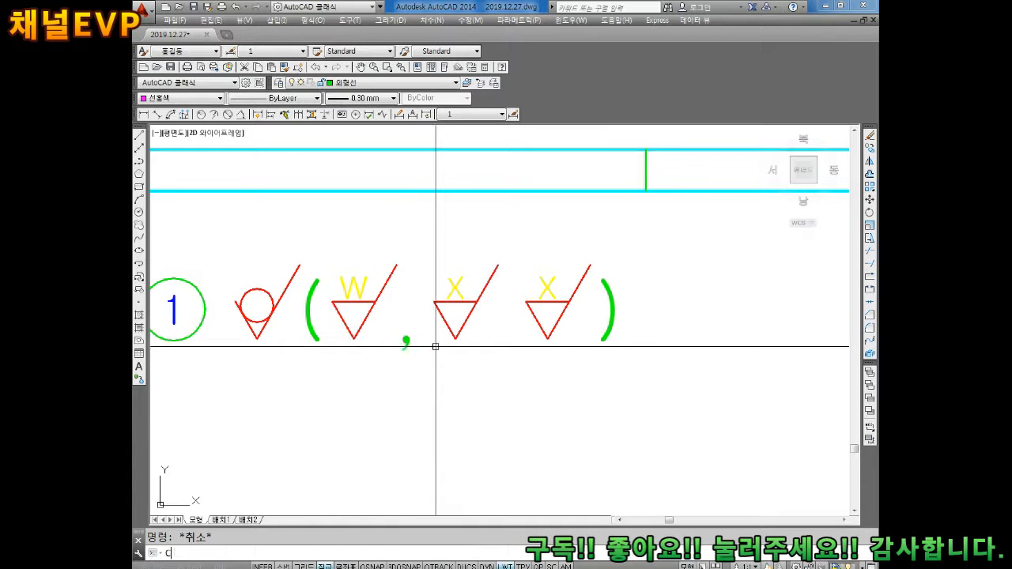
key(space)
click(406, 341)
key(space)
click(406, 342)
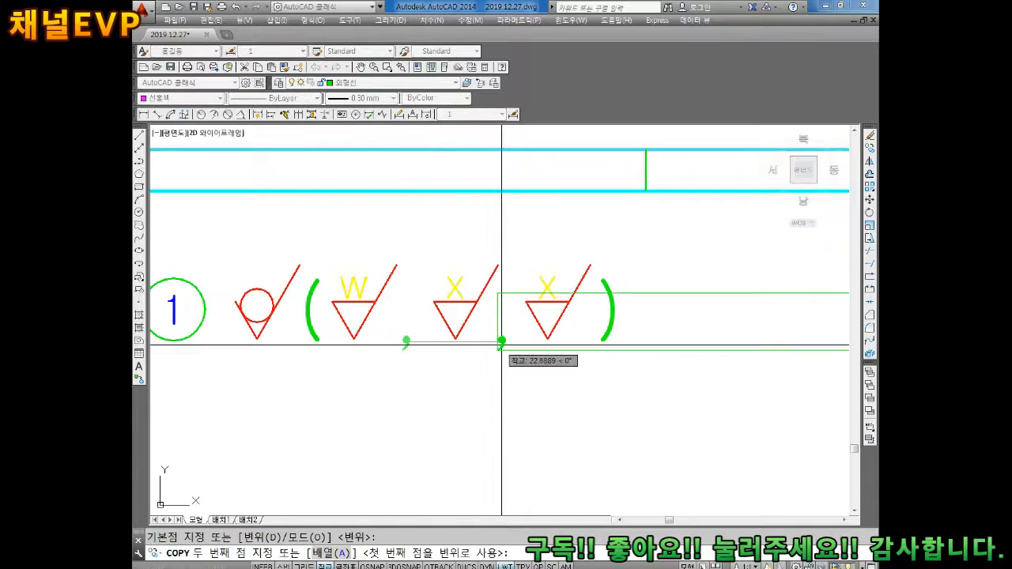
click(507, 341)
key(space)
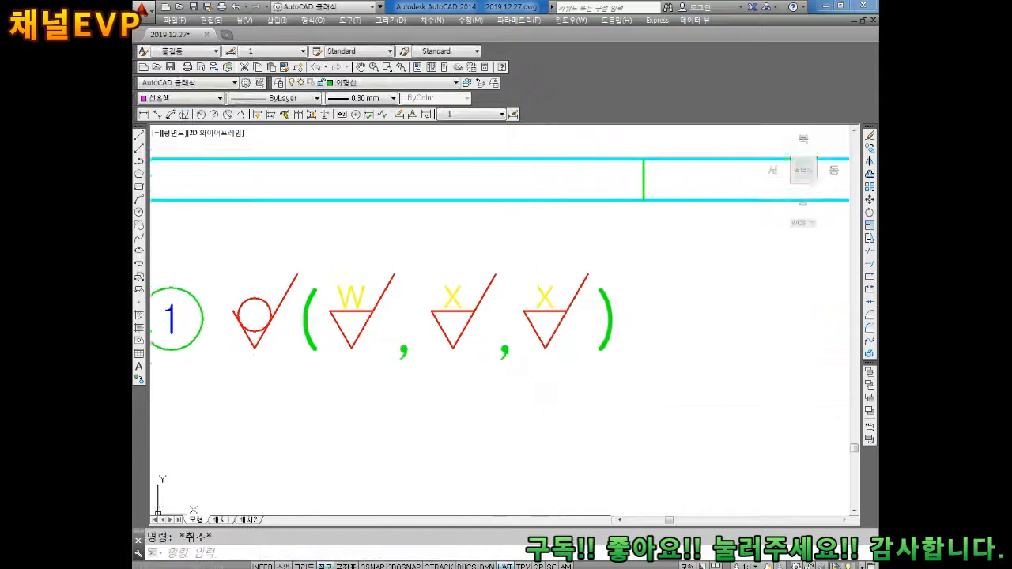
Change the letter of the surface finish symbol nearest the closing parenthesis to Y
scroll(565, 279, up, 4)
click(524, 308)
double_click(525, 307)
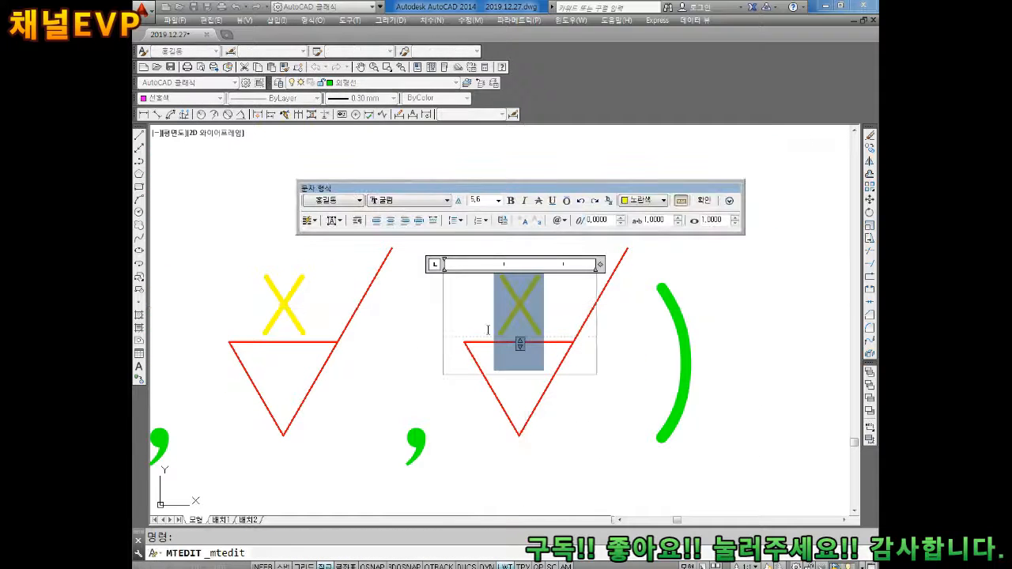
text(Y)
key(Escape)
scroll(531, 390, down, 2)
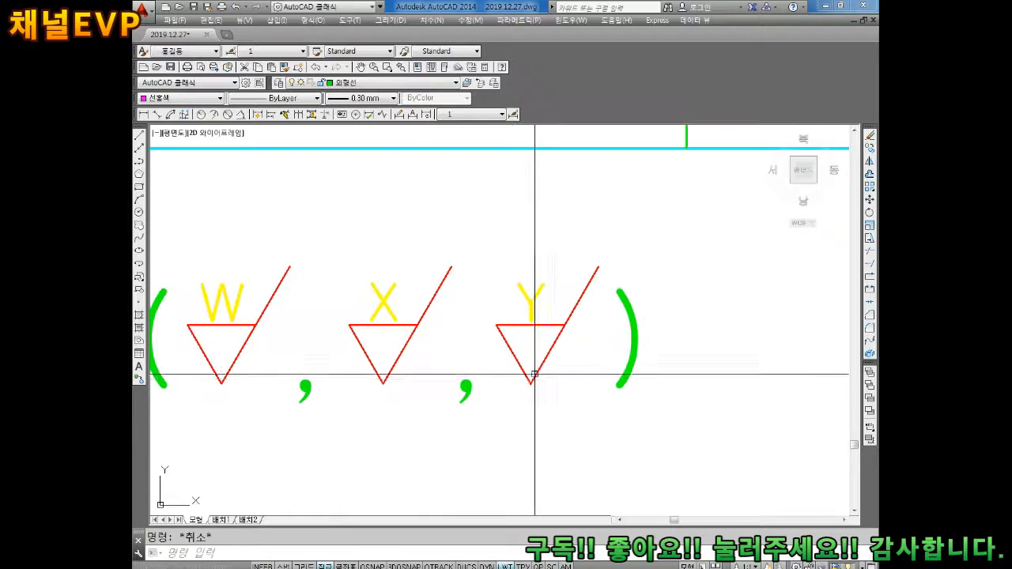
scroll(529, 394, down, 3)
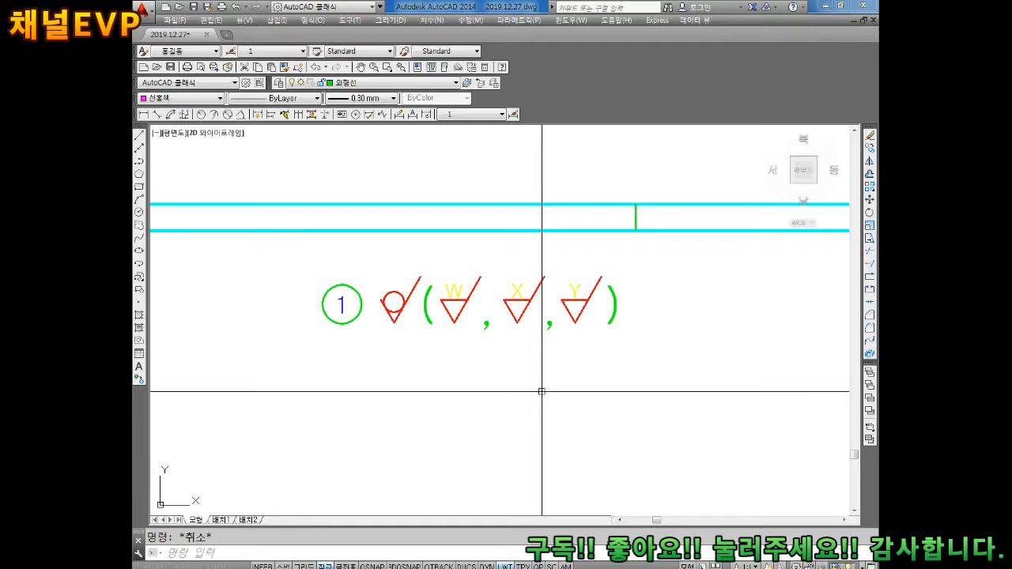
scroll(528, 360, down, 3)
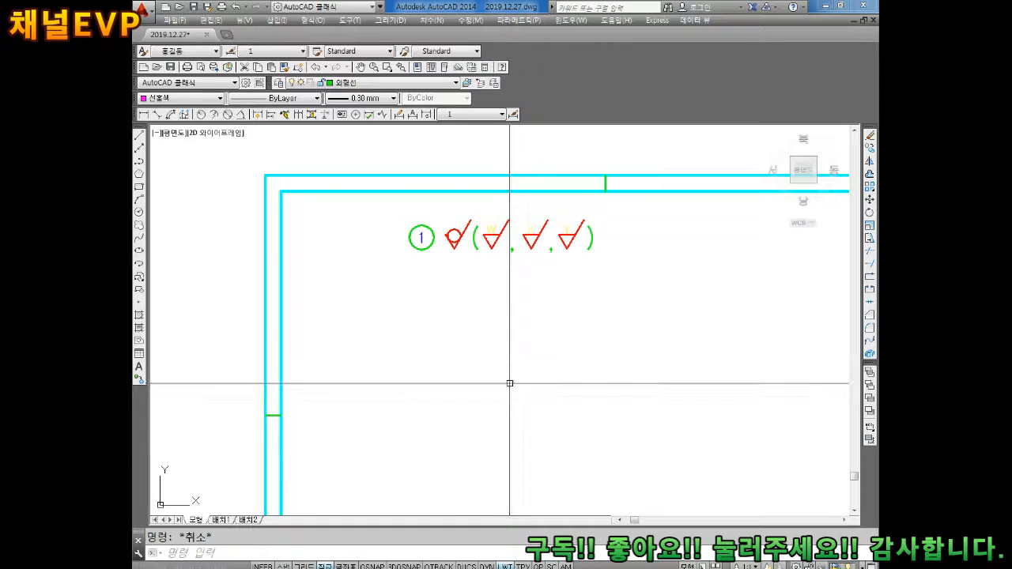
middle_drag(509, 385, 505, 338)
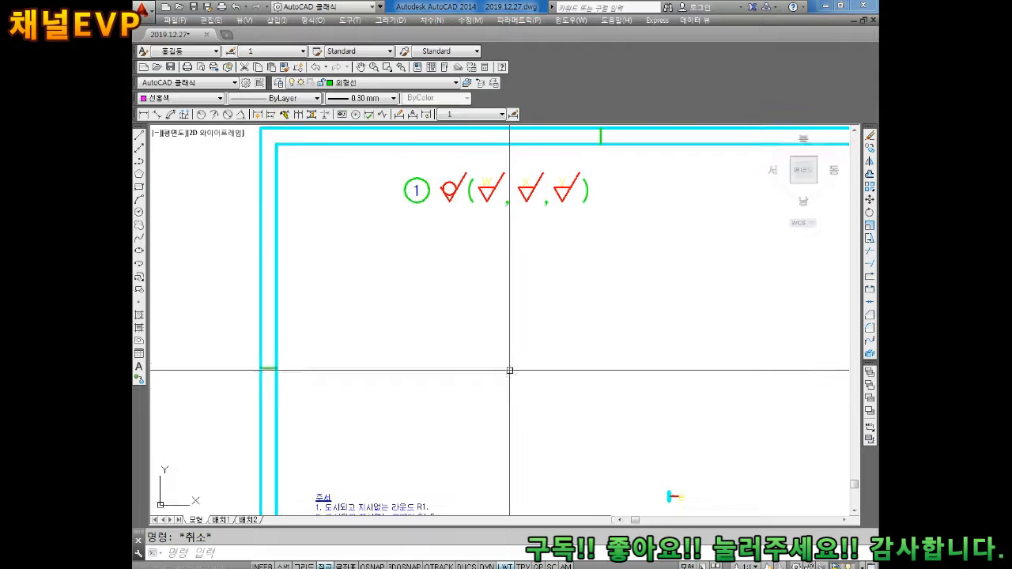
middle_drag(509, 393, 501, 339)
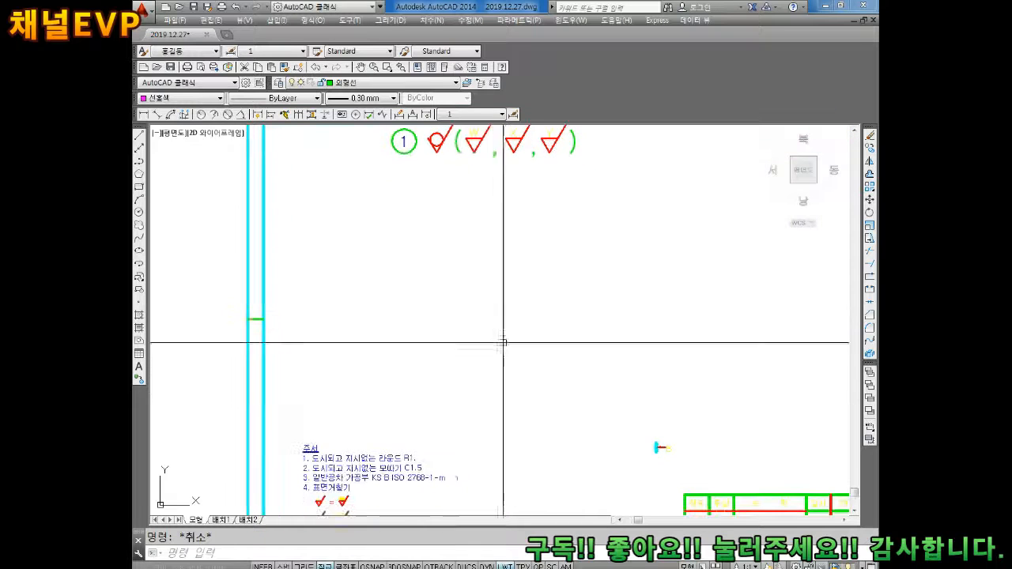